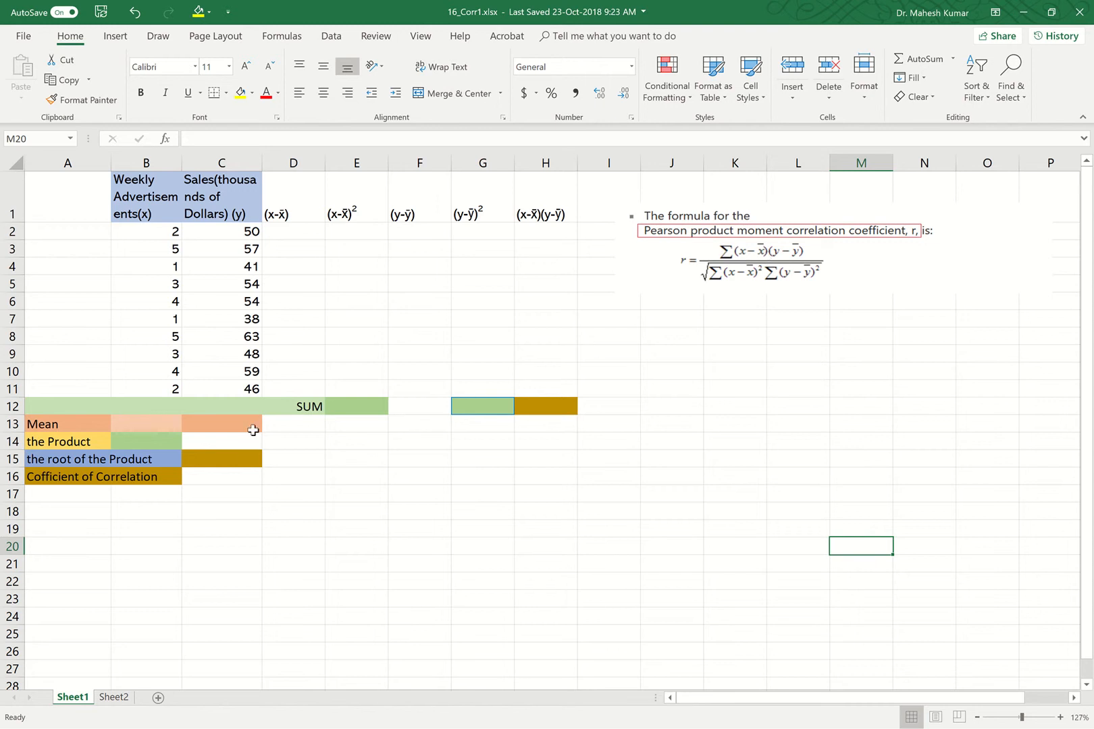
Calculate the mean of the weekly advertisements B2:B11 in B13 with the AVERAGE function and show it with one decimal place.
double_click(162, 424)
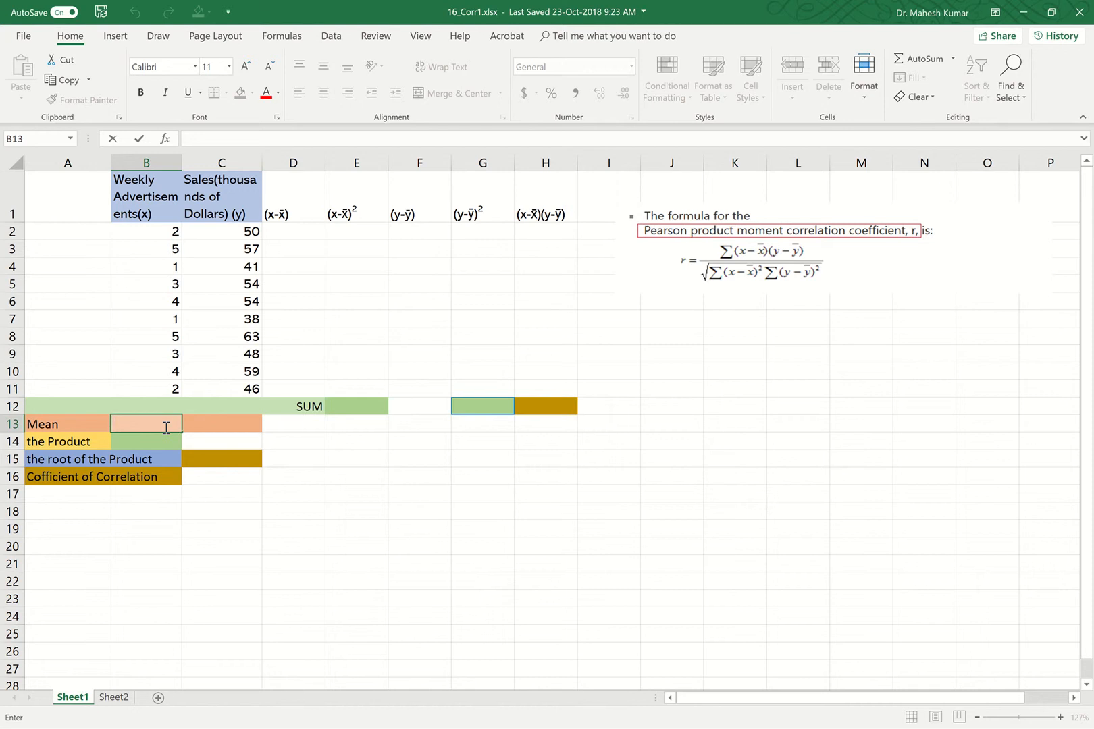
text(=)
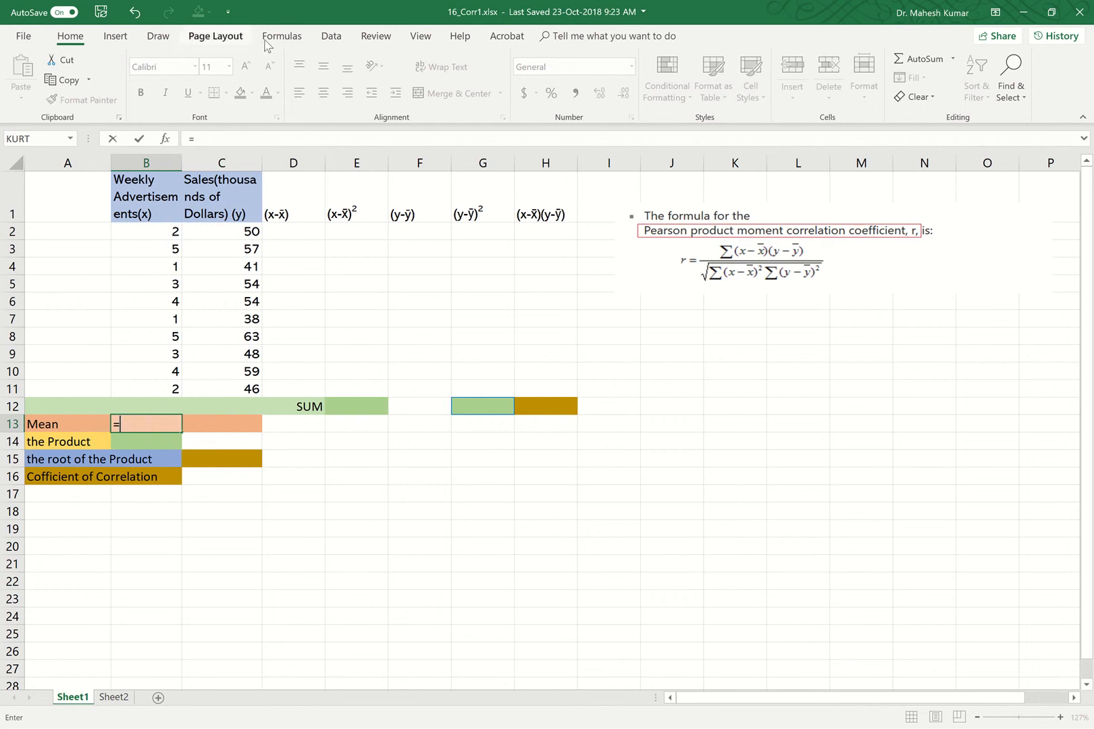
click(287, 37)
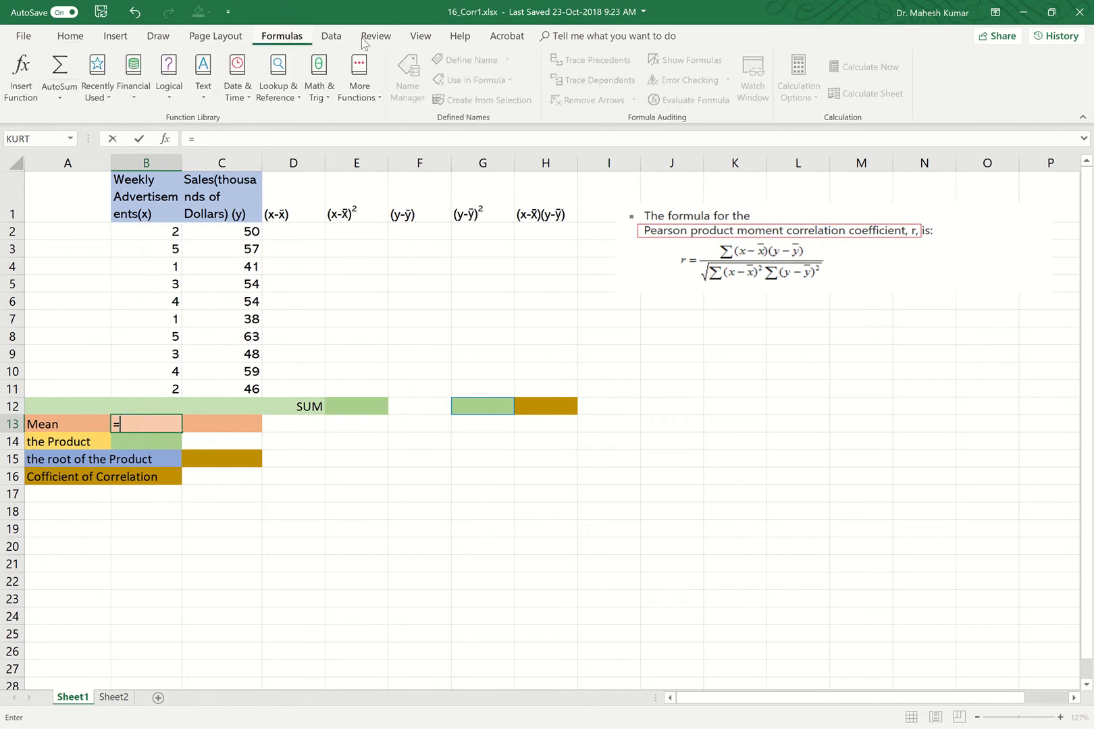
click(378, 105)
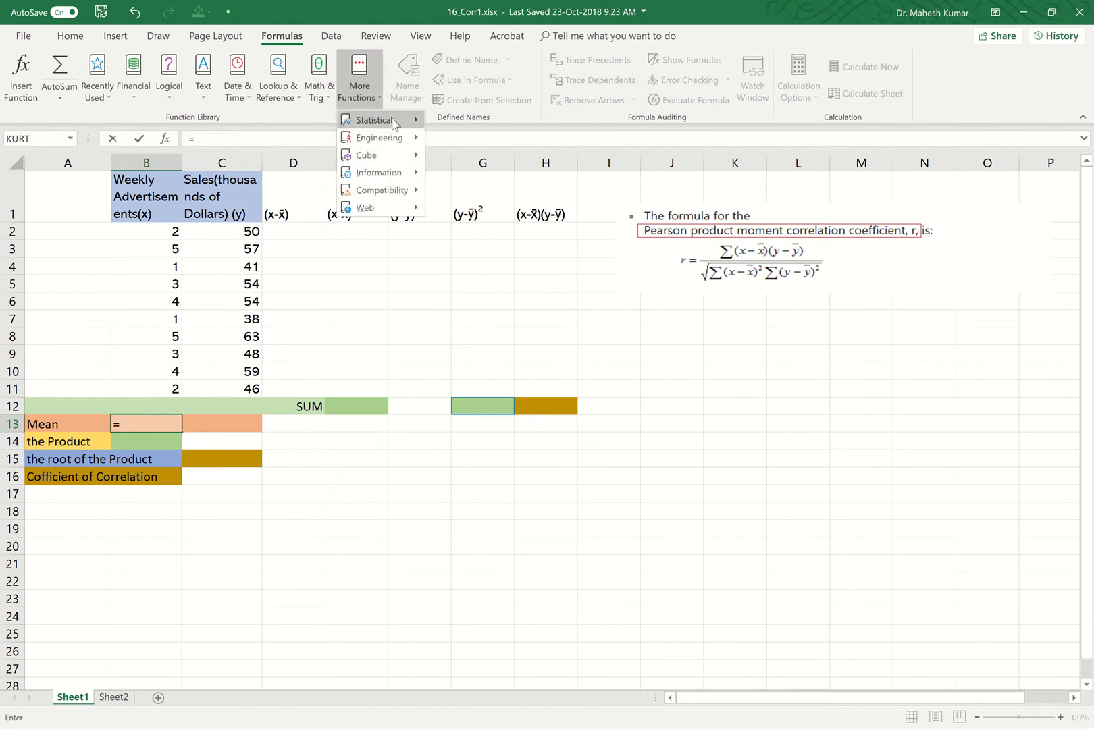
mouse_move(393, 123)
click(477, 139)
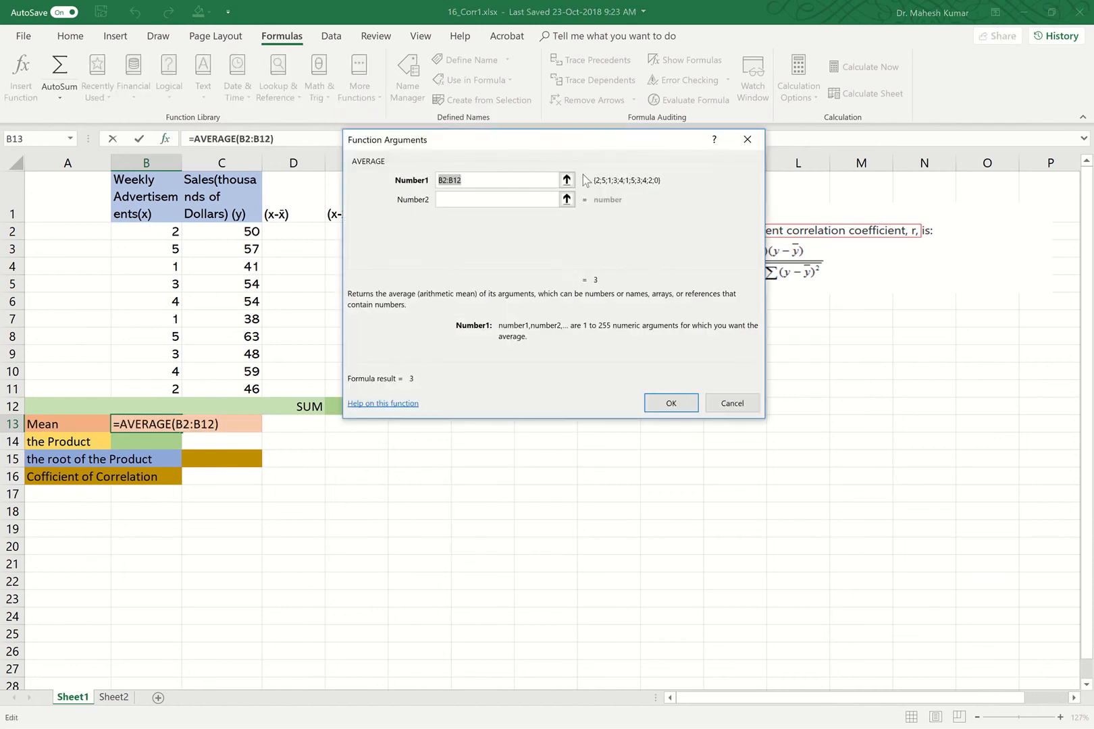
click(566, 179)
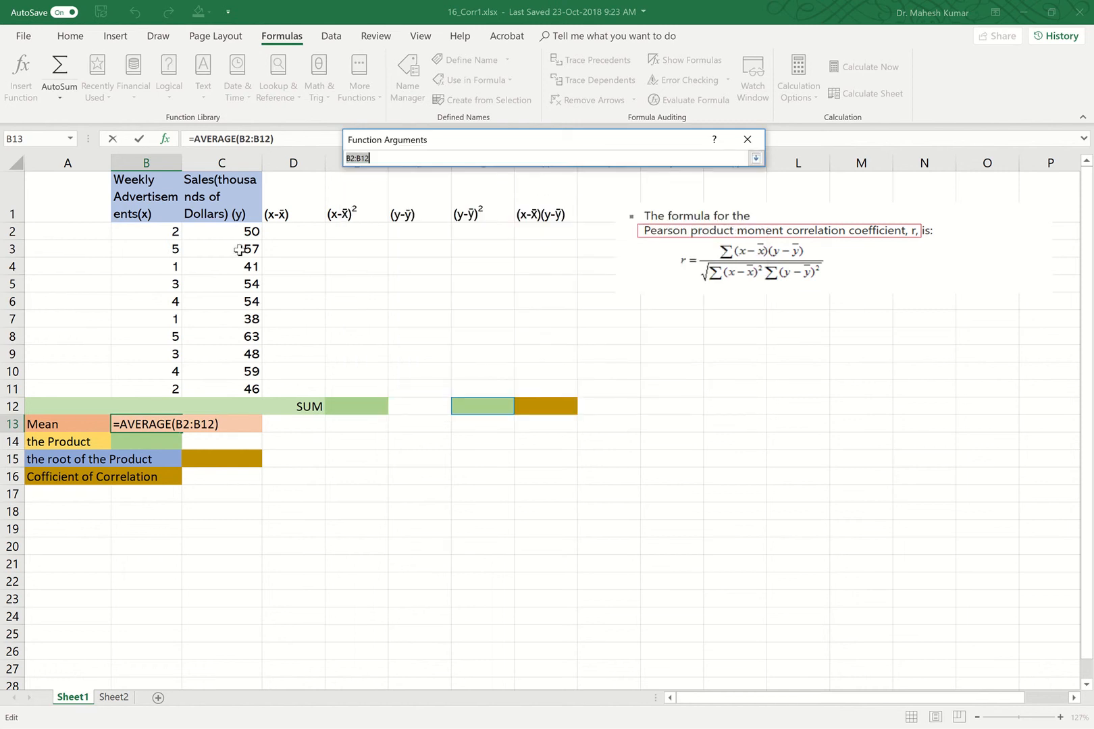
drag(155, 233, 141, 382)
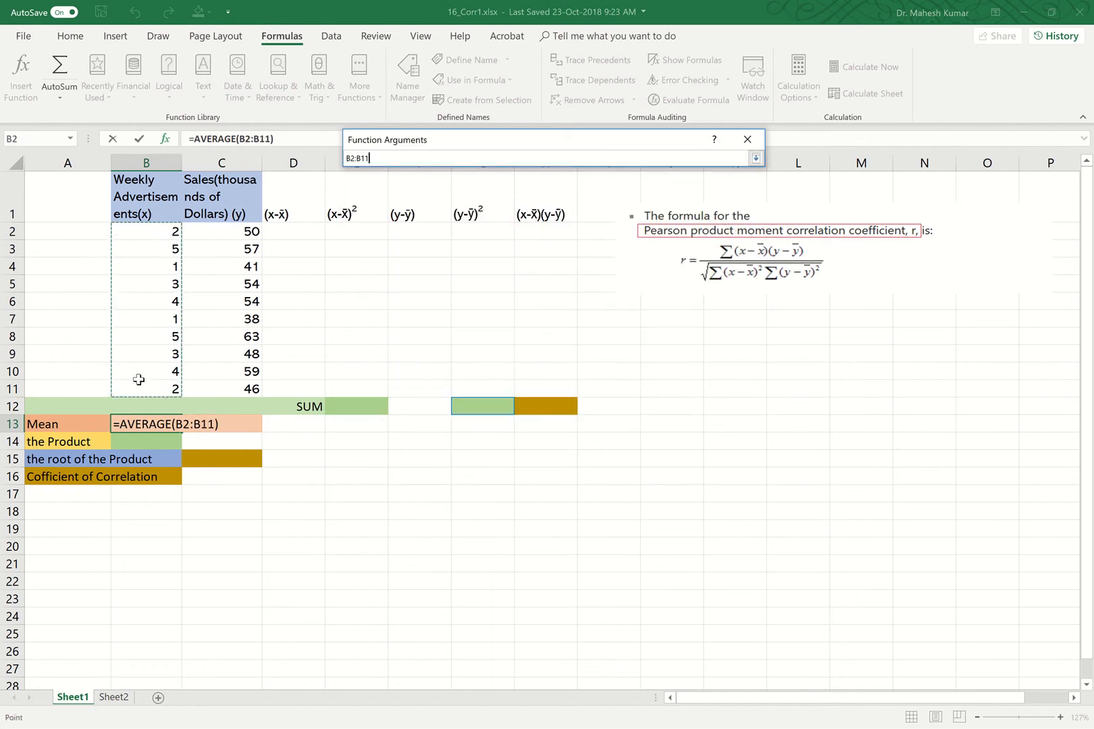
click(756, 159)
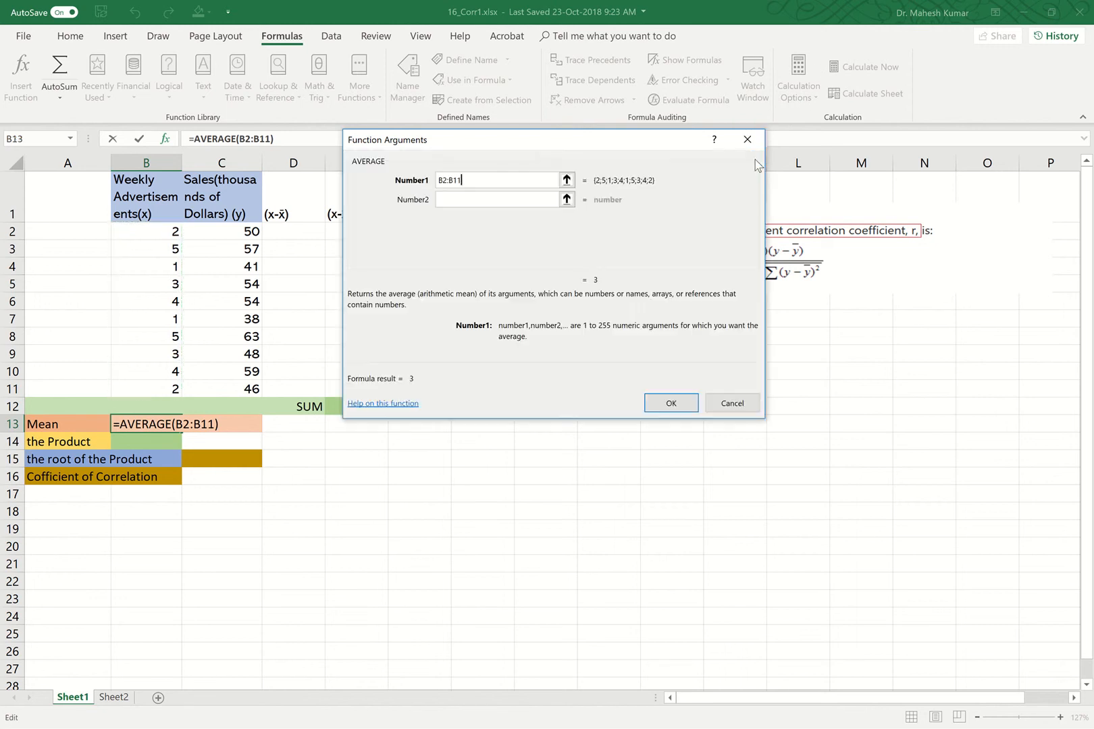
click(668, 404)
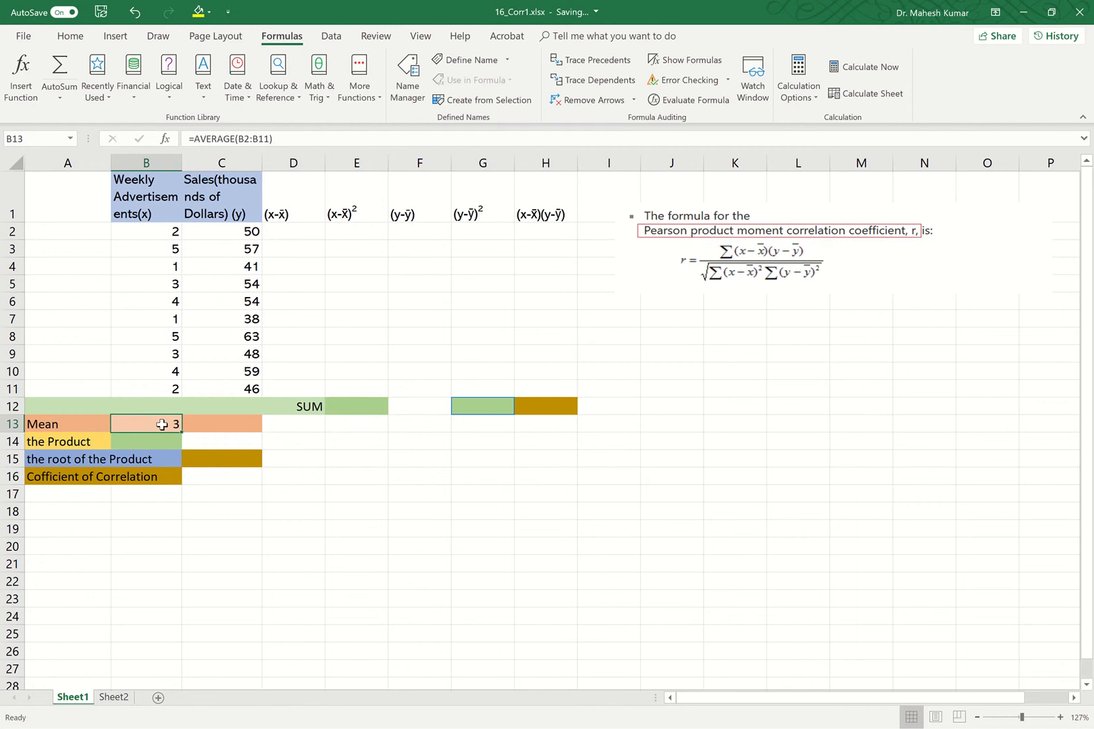
click(70, 35)
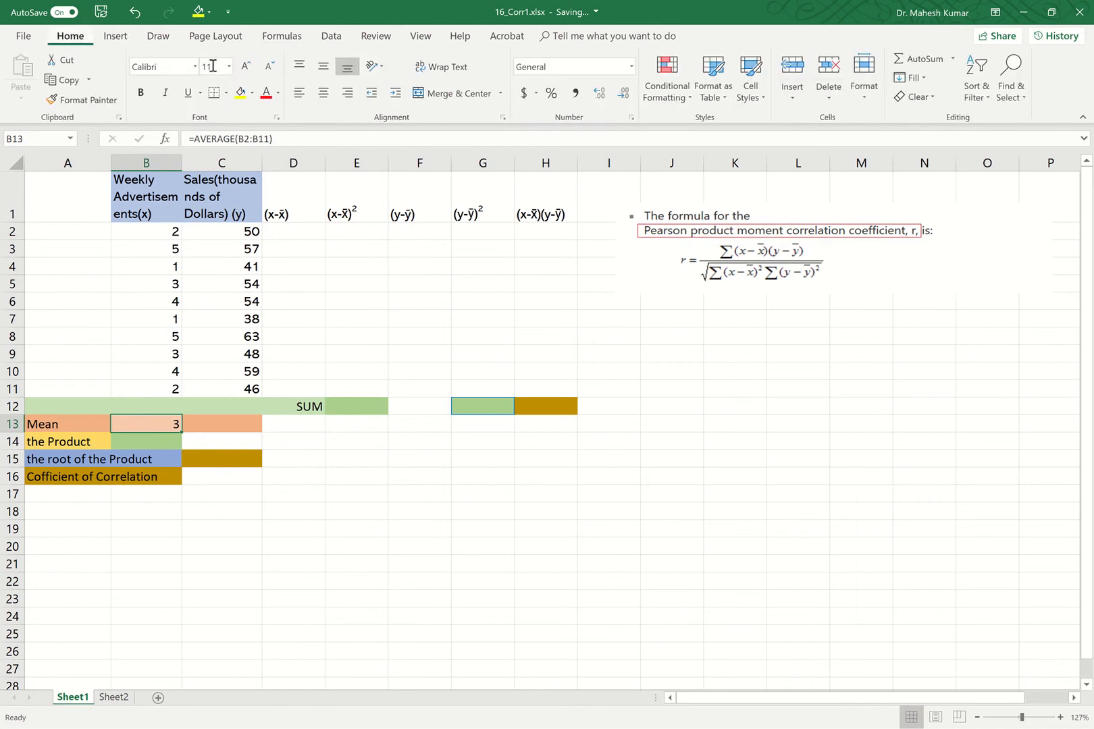
click(597, 95)
Calculate the mean of the sales C2:C11 in C13 with the AVERAGE function and show it with one decimal place.
click(248, 425)
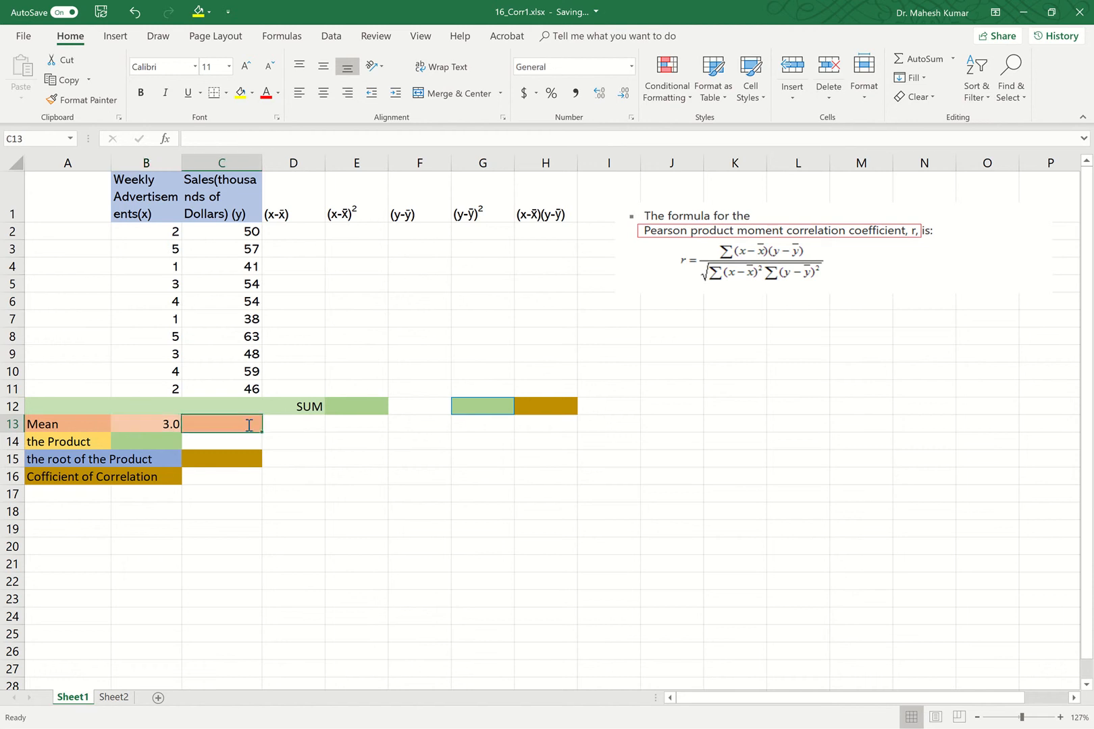
text(=)
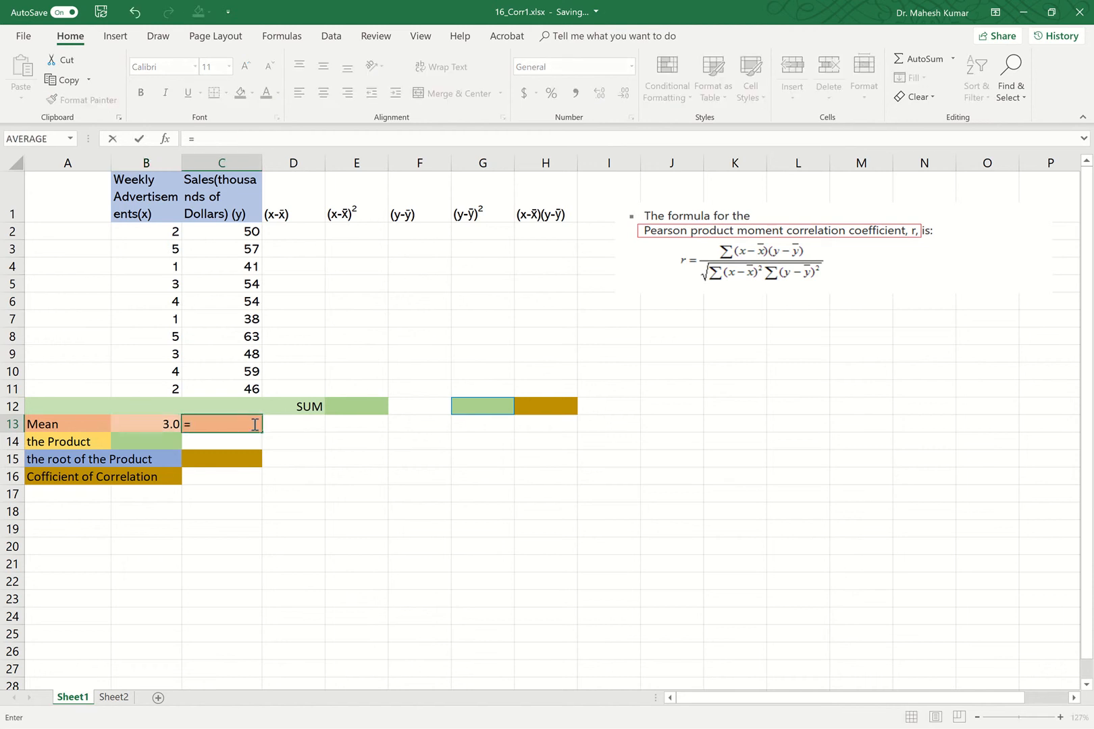
click(286, 41)
click(116, 99)
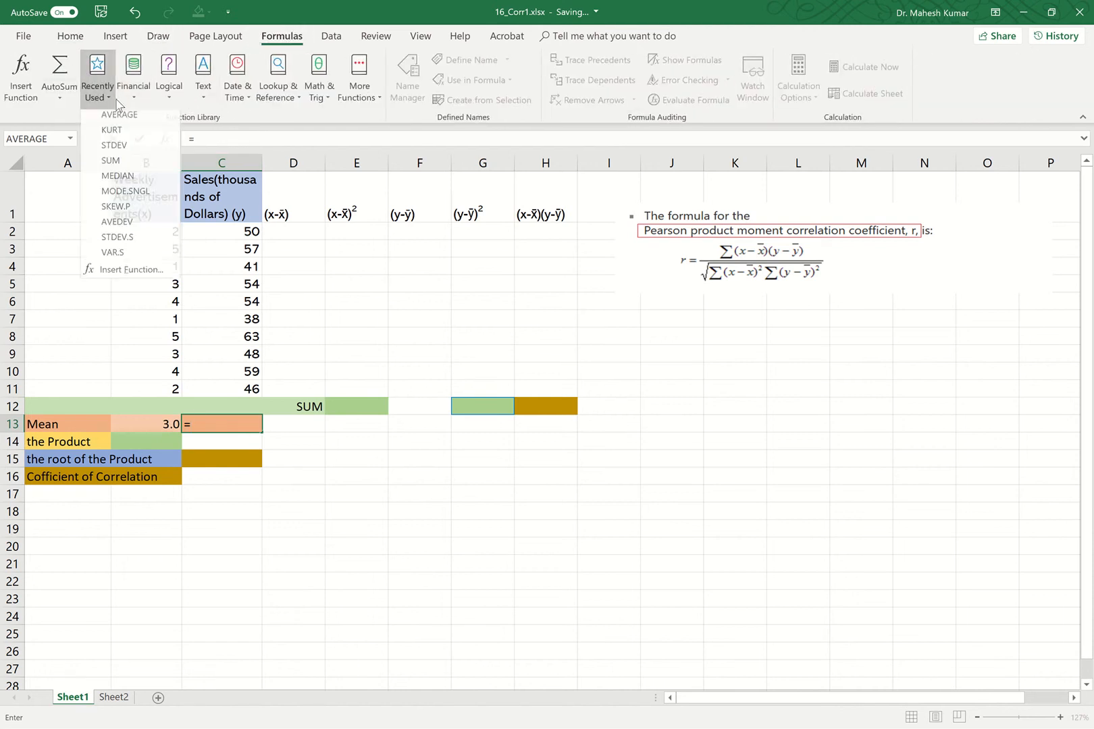
click(119, 114)
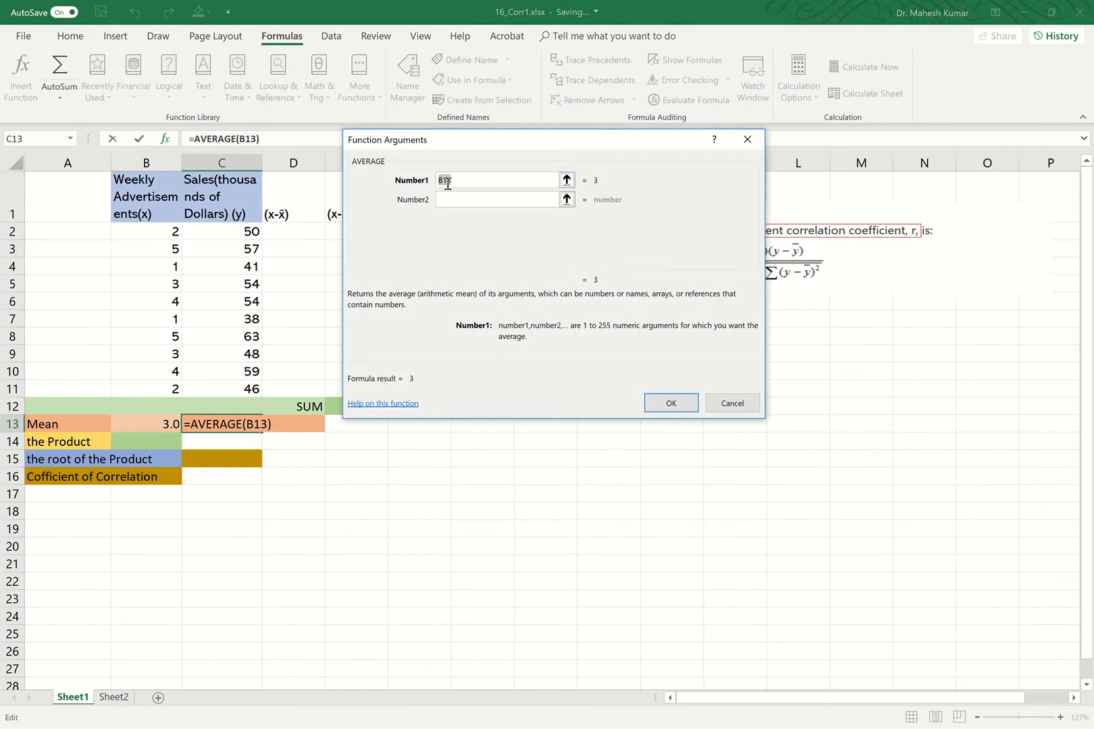
click(566, 180)
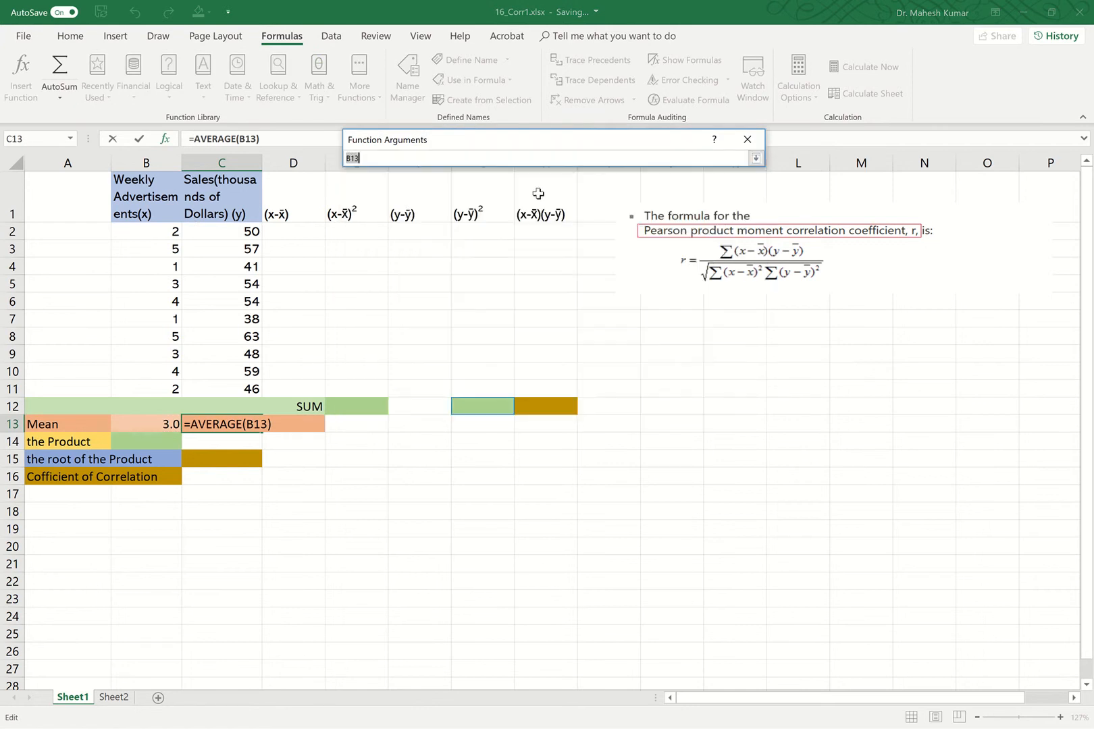
drag(252, 233, 234, 391)
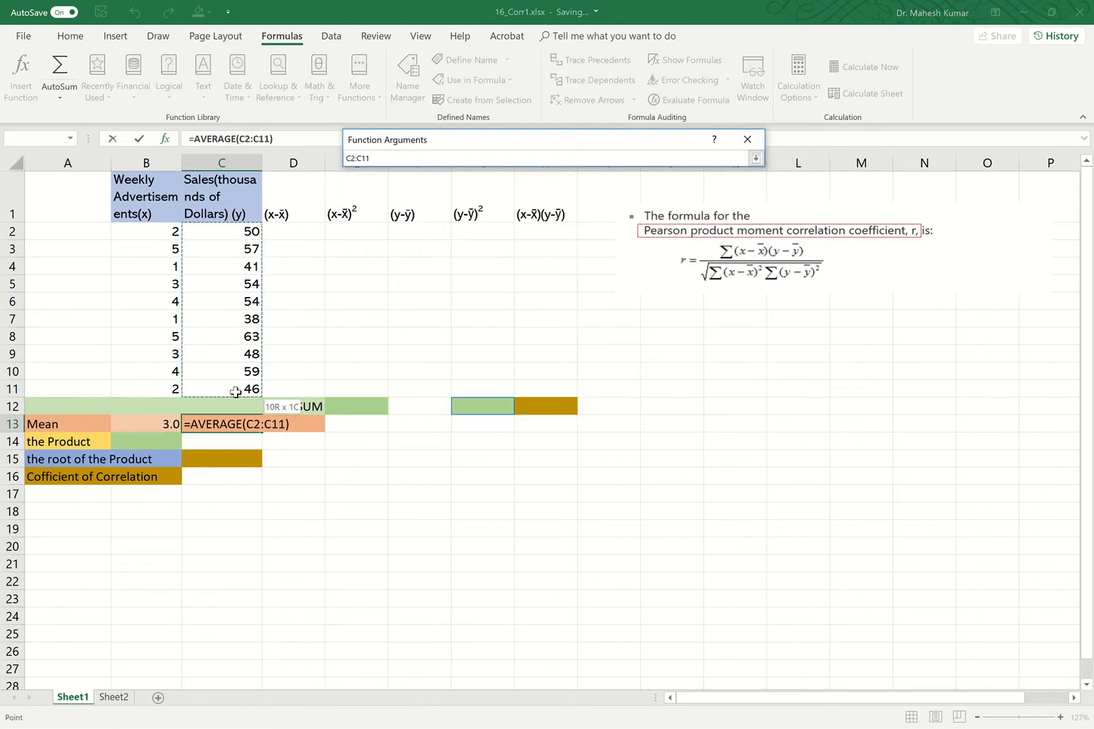
click(756, 161)
click(663, 403)
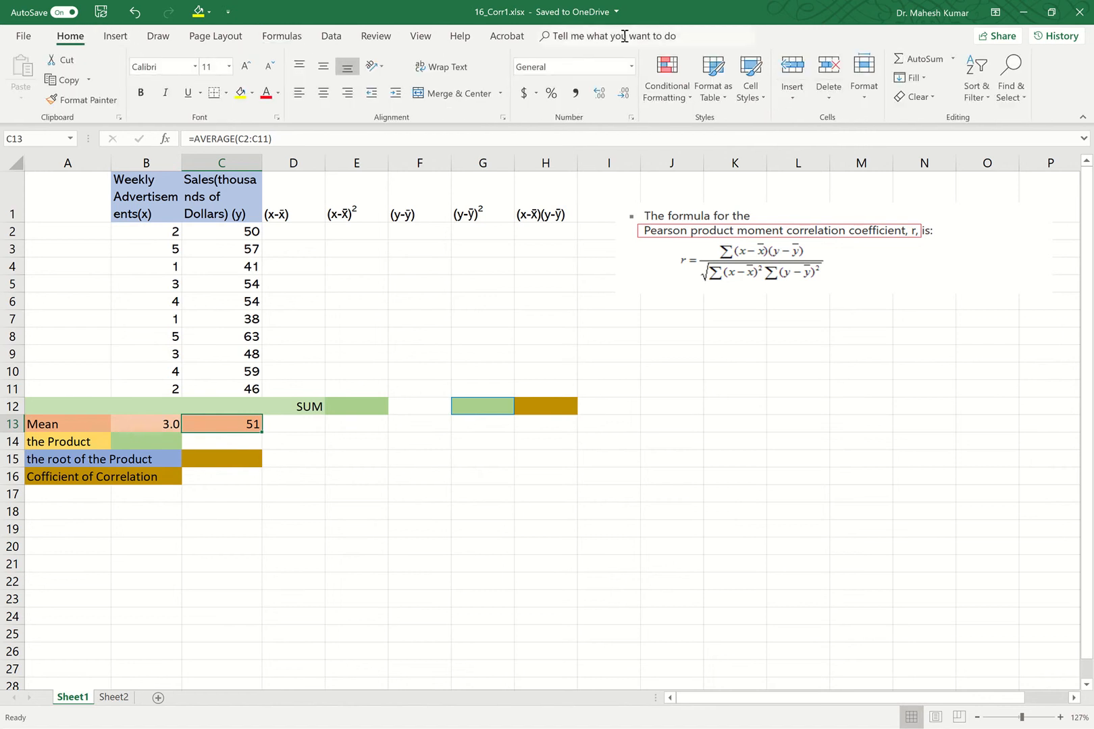
click(600, 93)
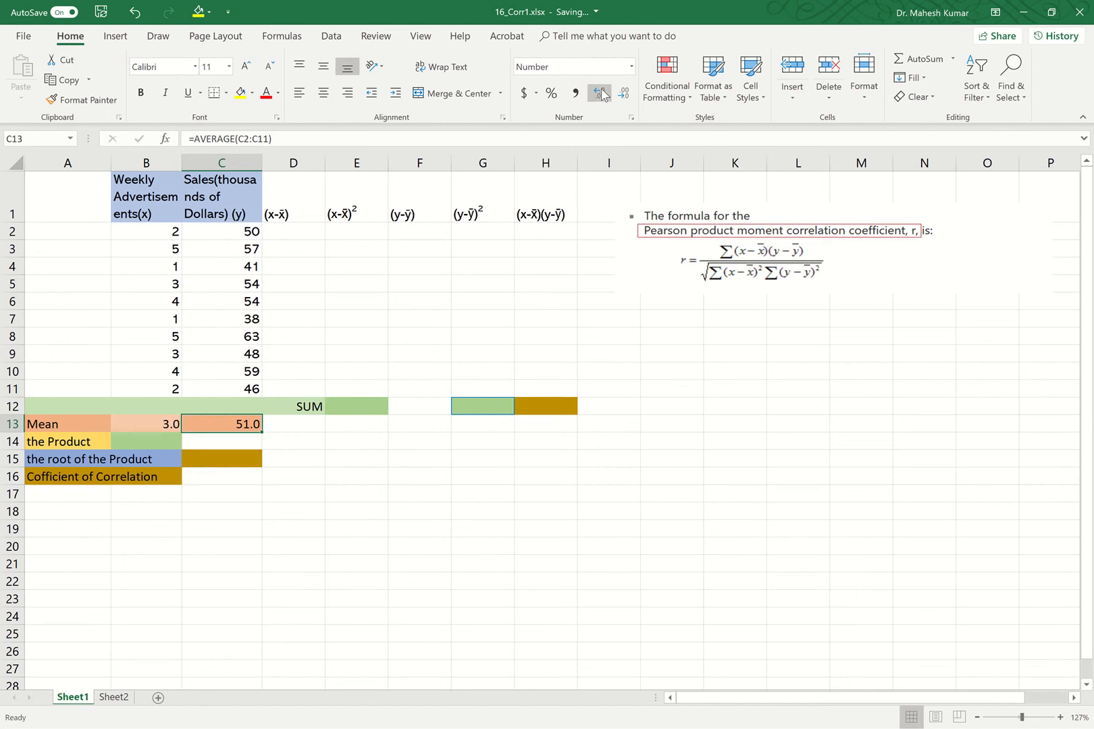
Start a formula in D2 subtracting the mean in B13 from B2, making the mean reference absolute as $B$13.
click(299, 237)
double_click(297, 236)
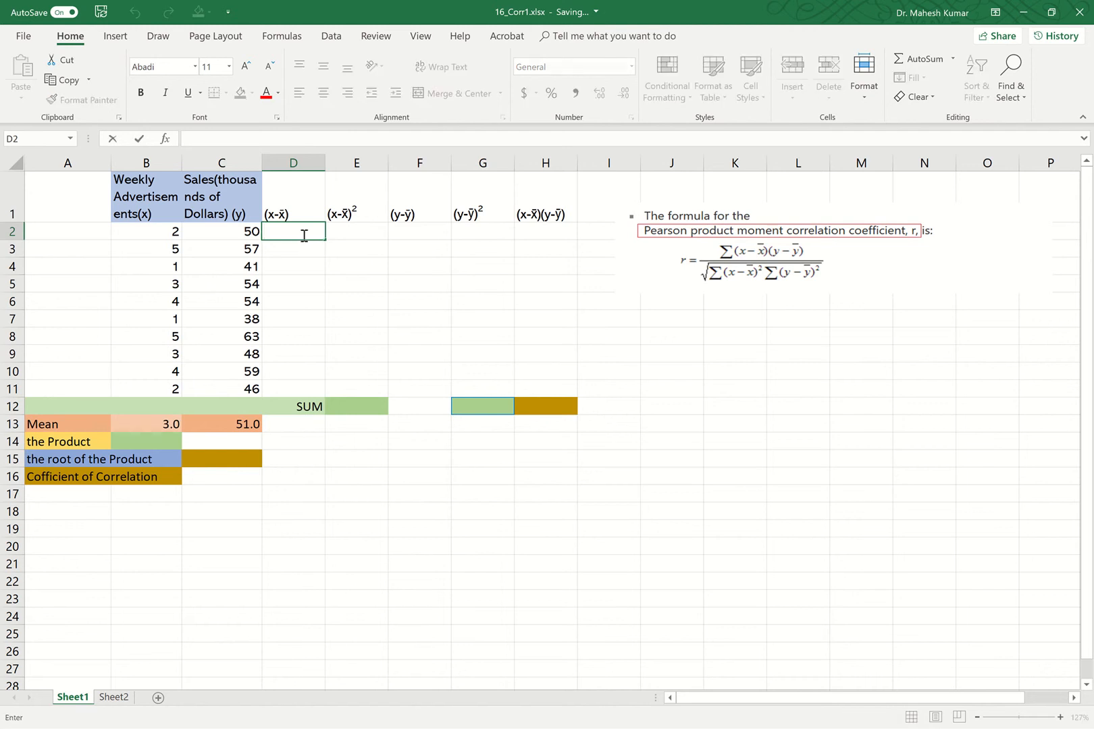
text(=)
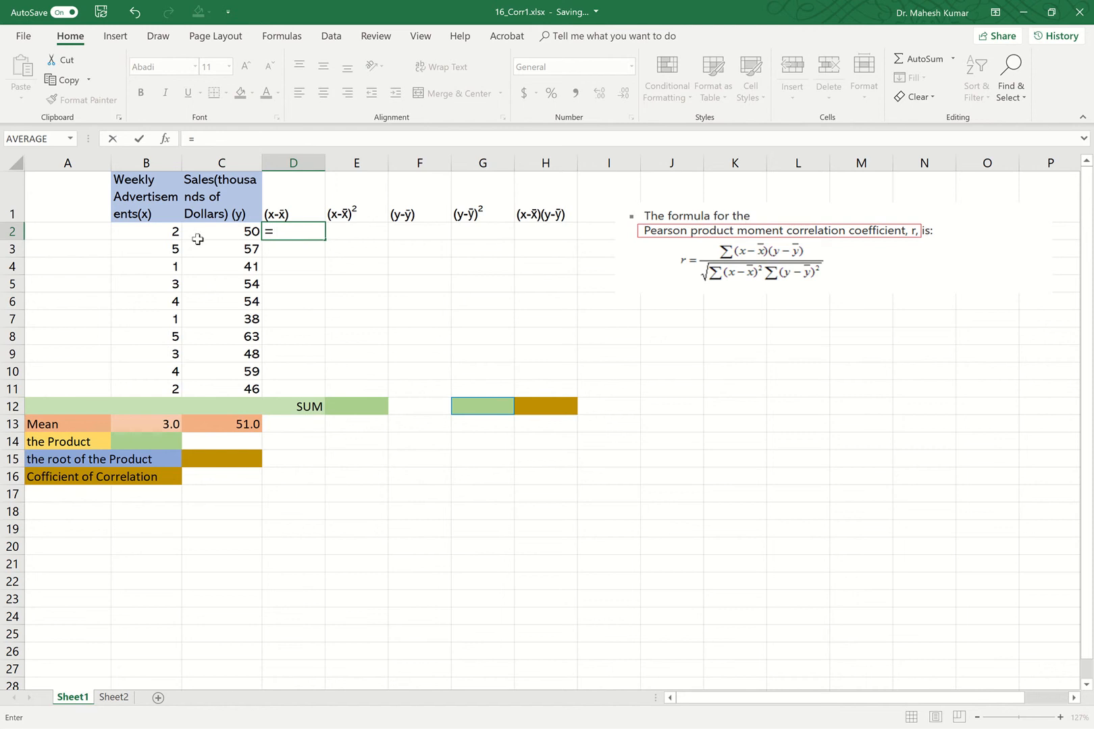
click(164, 230)
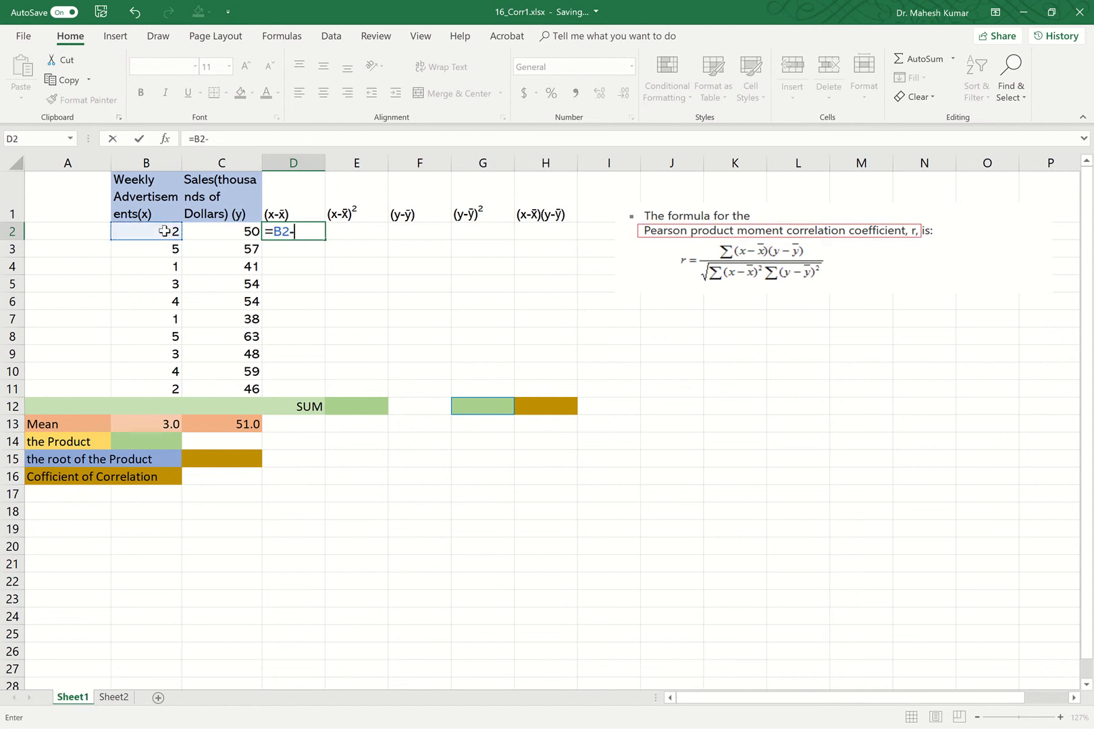
text(-)
click(164, 426)
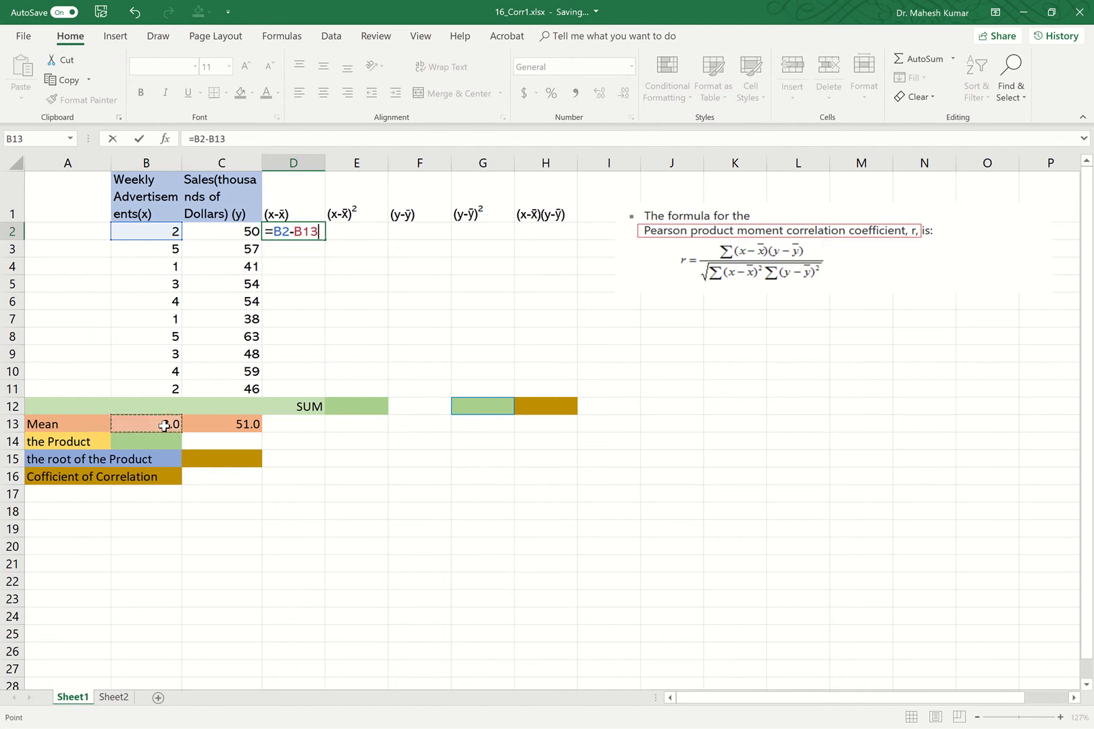
click(312, 232)
key(F4)
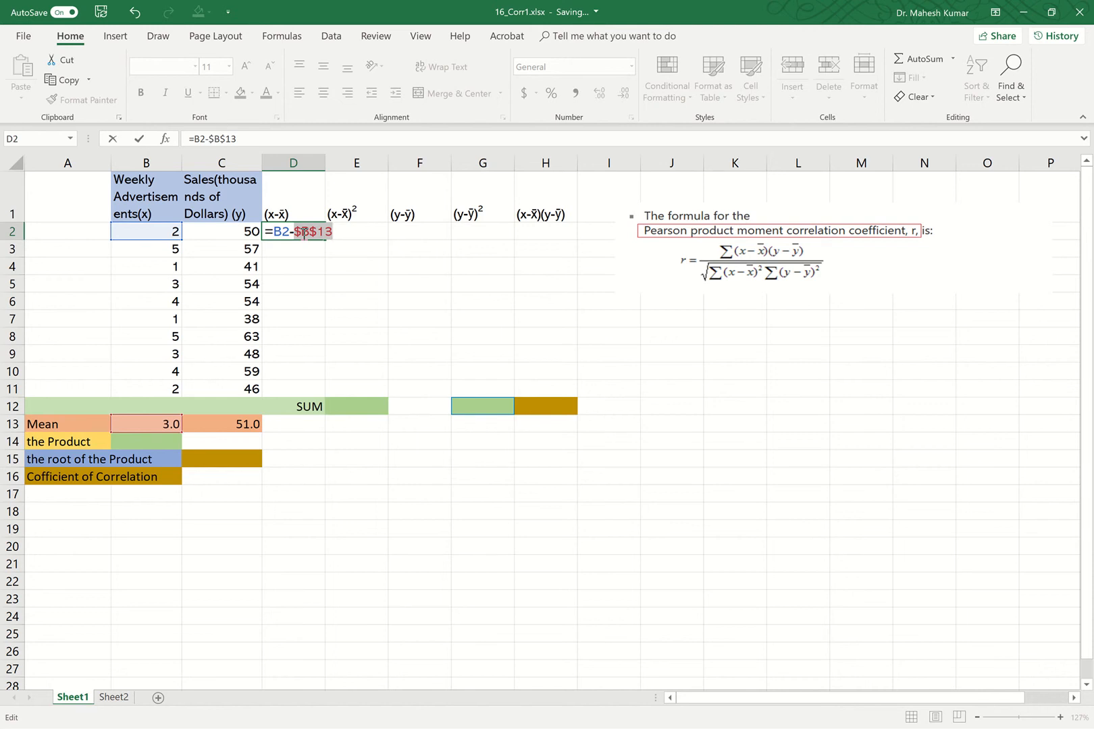
click(326, 158)
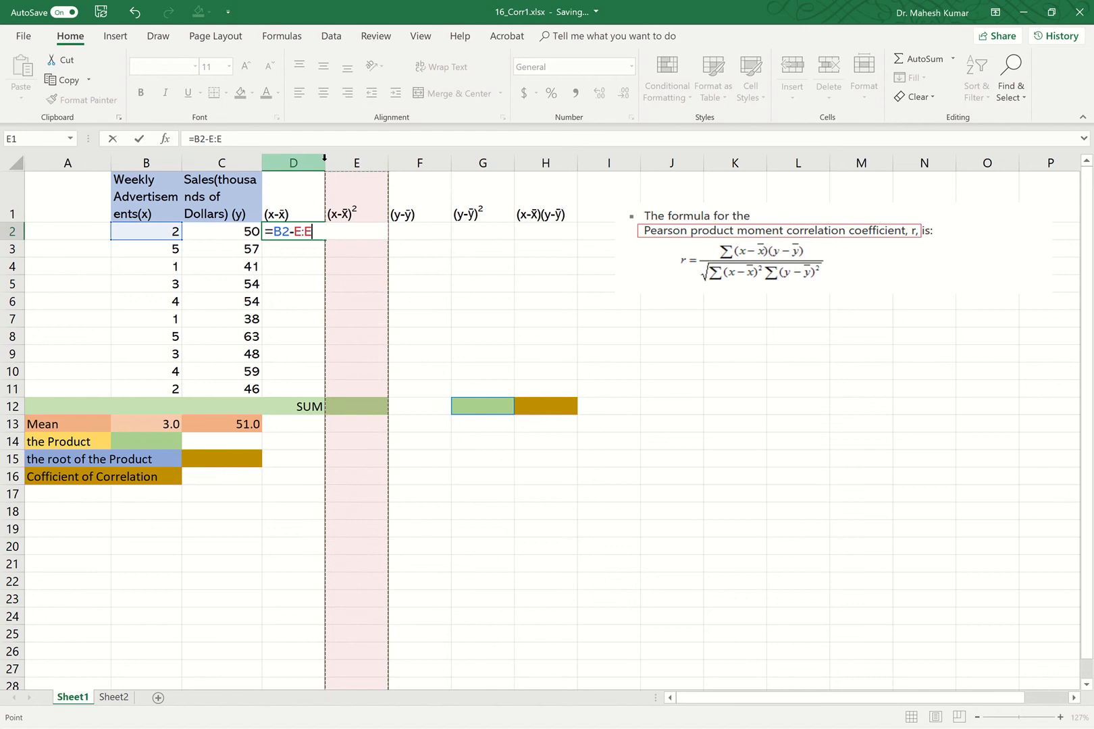
click(324, 158)
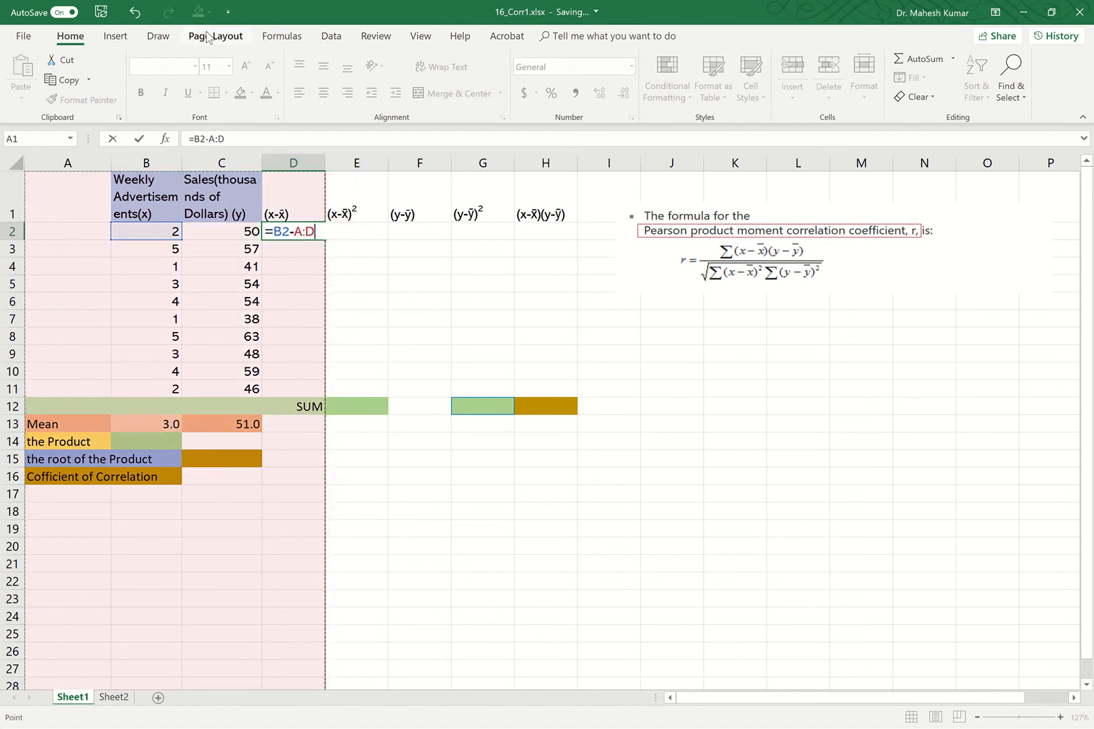
click(136, 13)
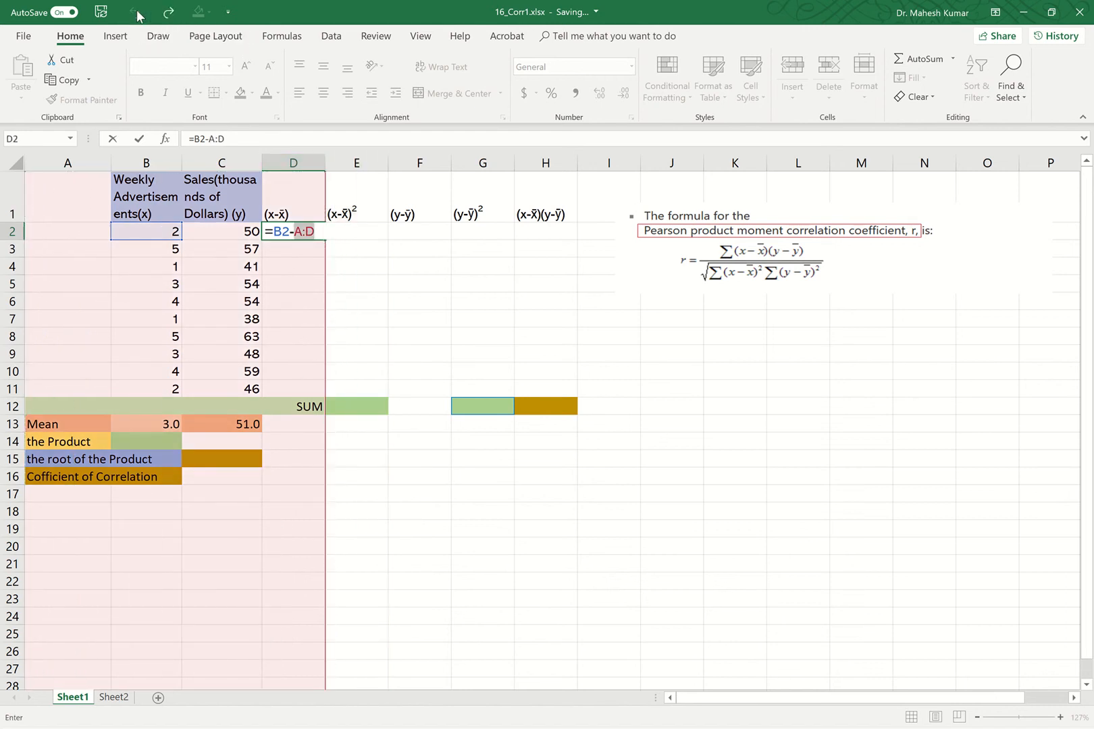
click(348, 177)
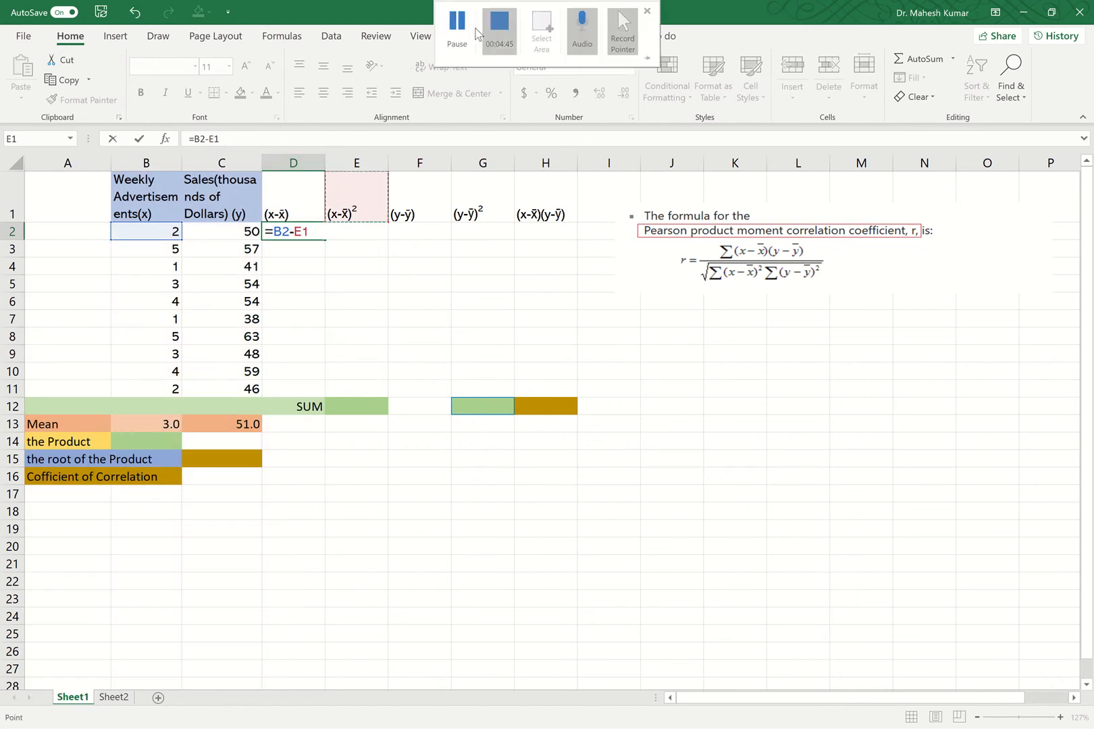
click(459, 30)
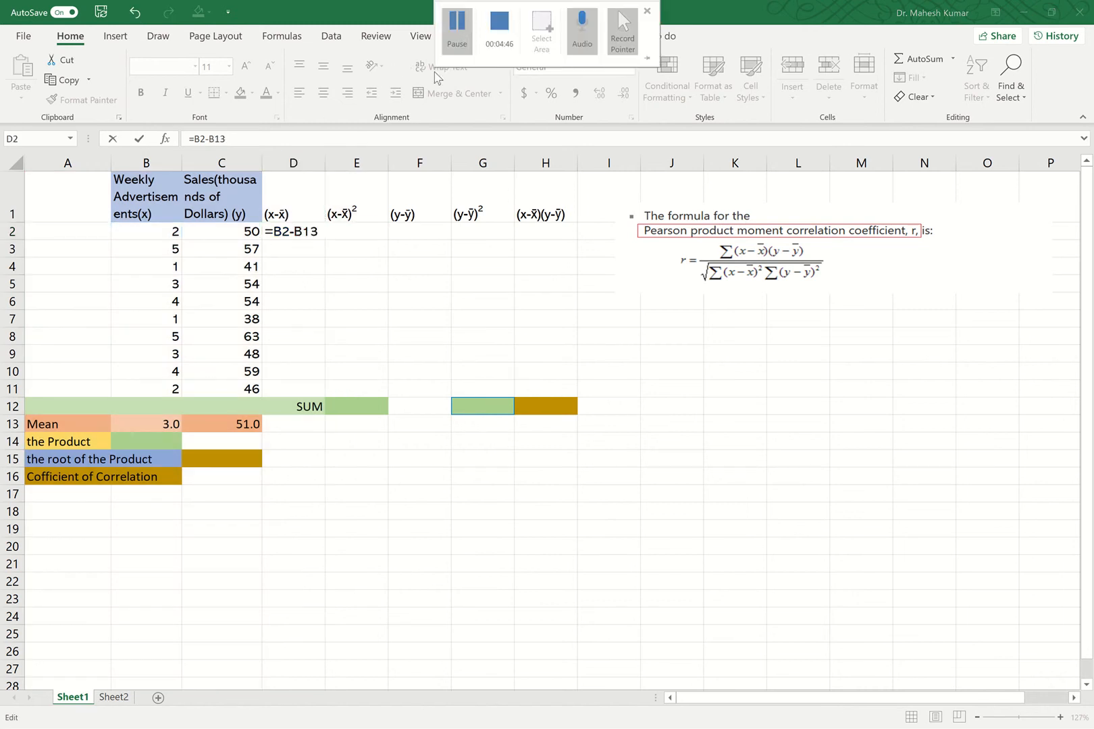
Make the mean reference in D2 absolute again and confirm the formula =B2-$B$13.
click(302, 231)
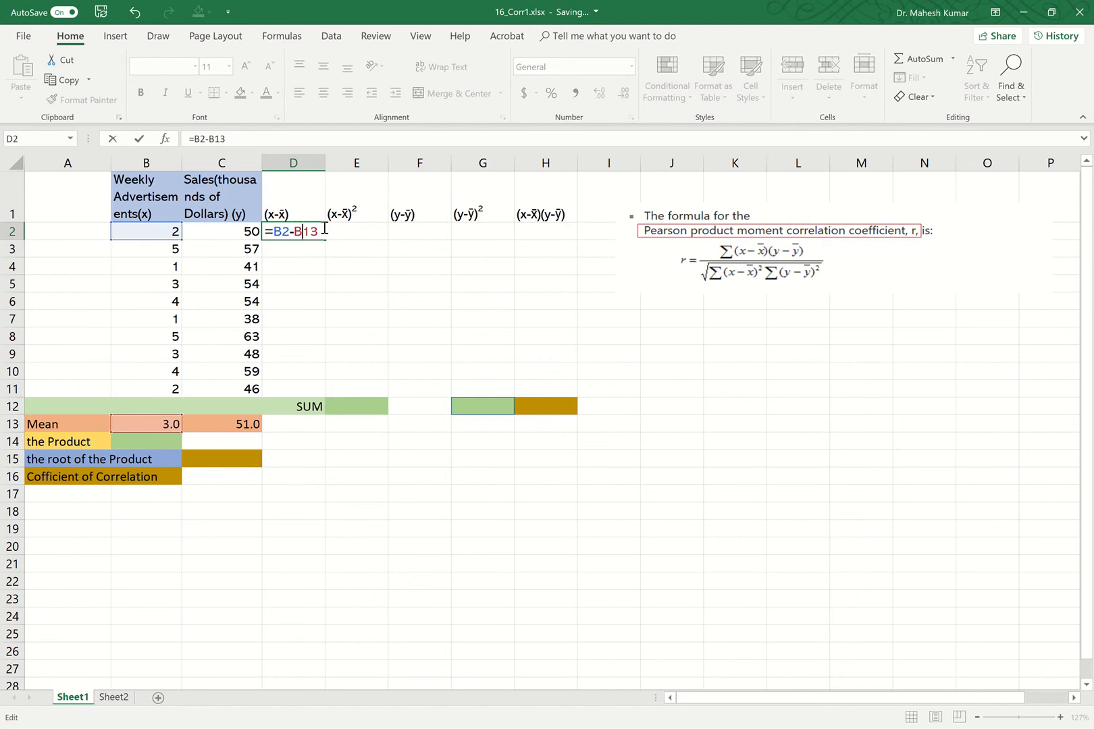
key(F4)
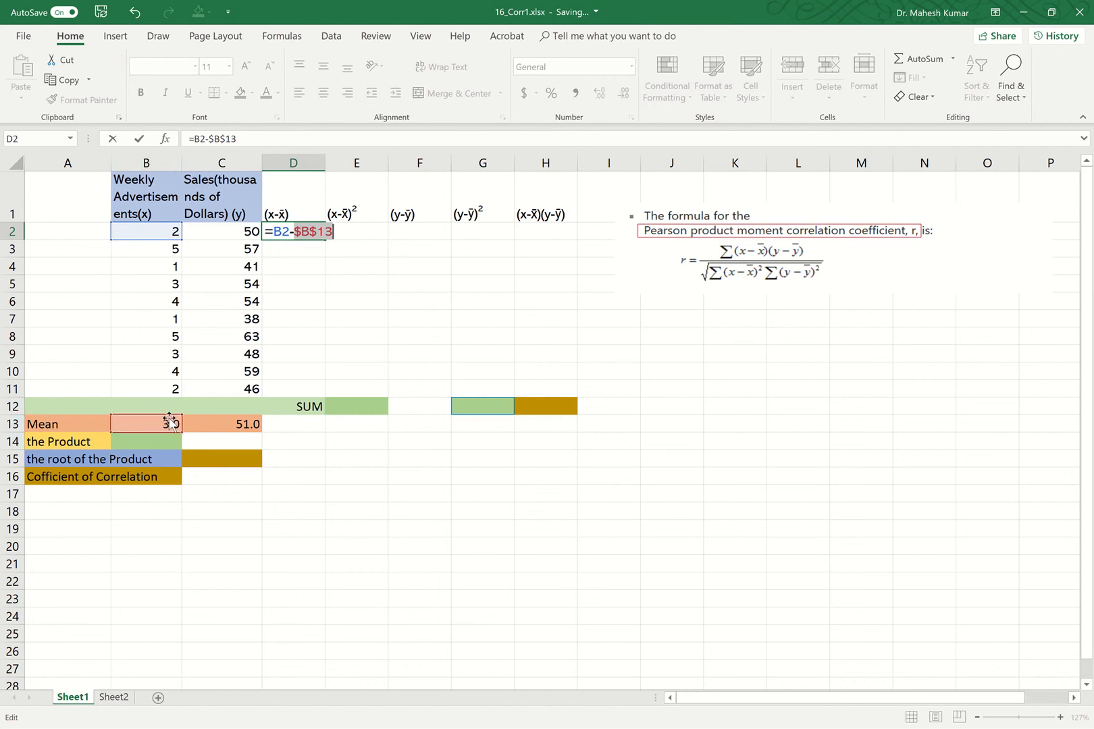
click(141, 139)
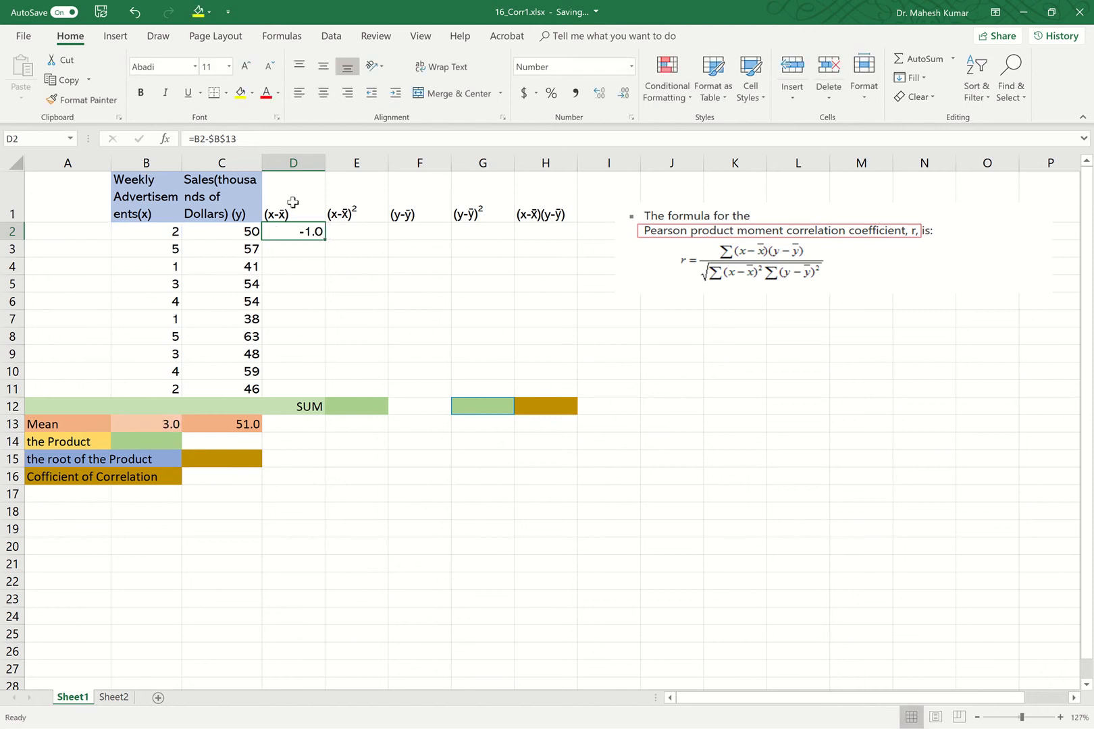
Widen column D slightly and copy the deviation formula from D2 down to D11.
drag(327, 162, 337, 163)
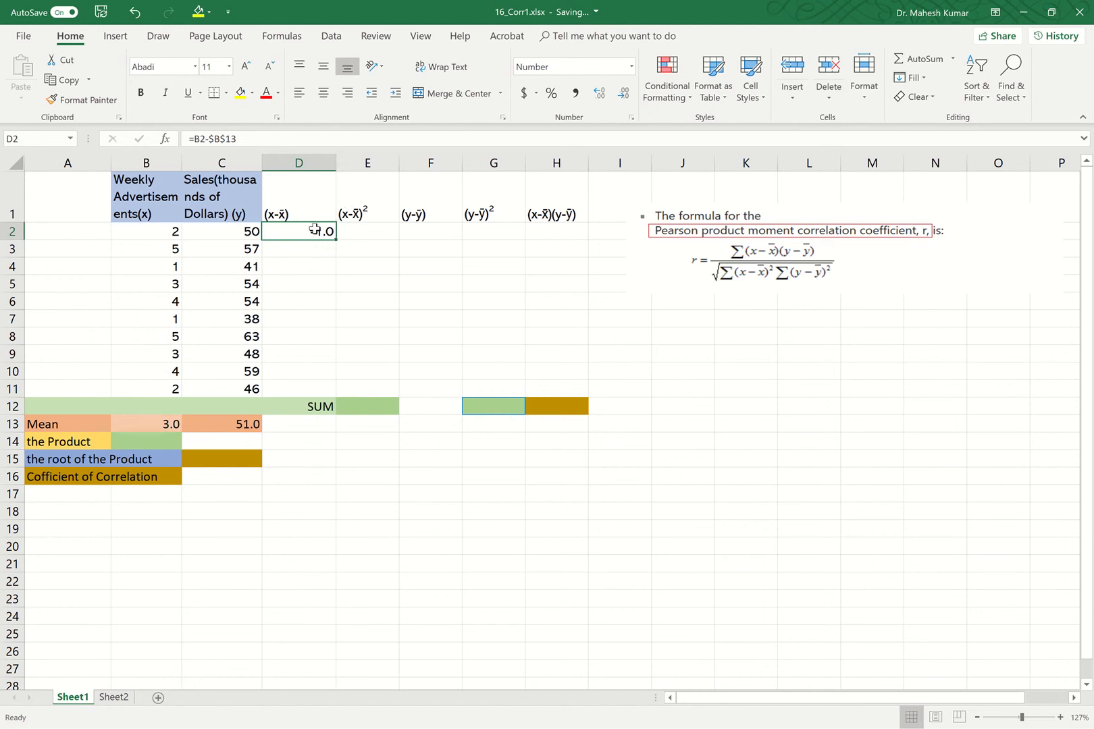
click(212, 138)
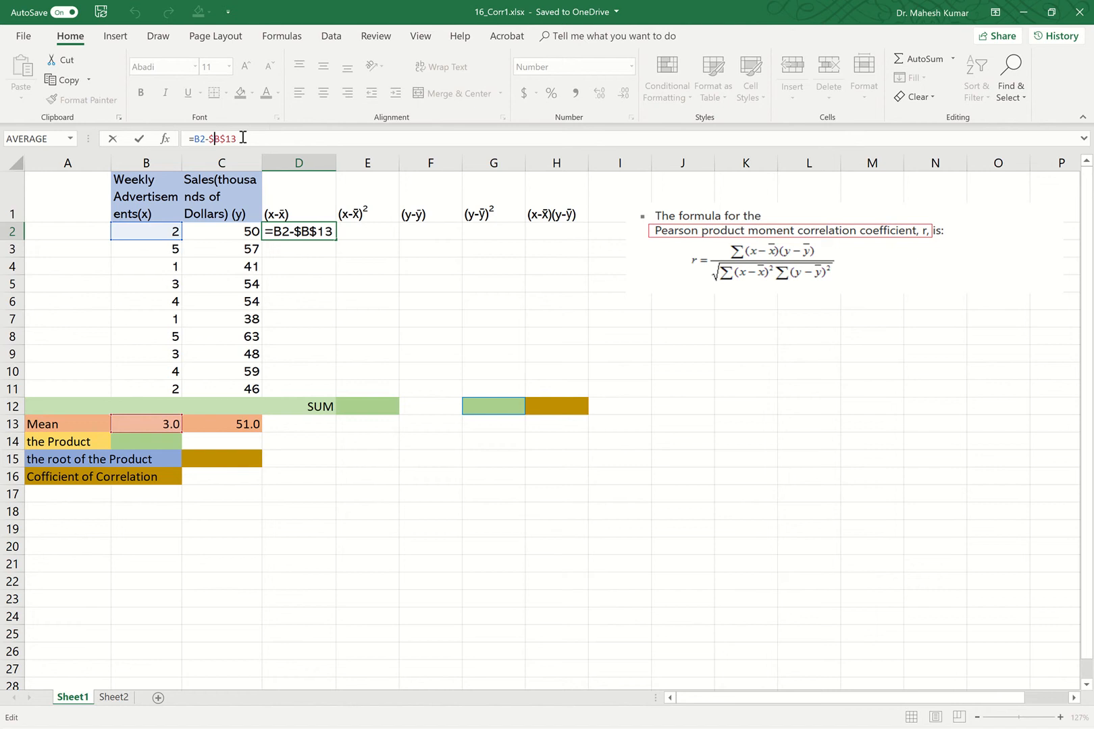
click(139, 142)
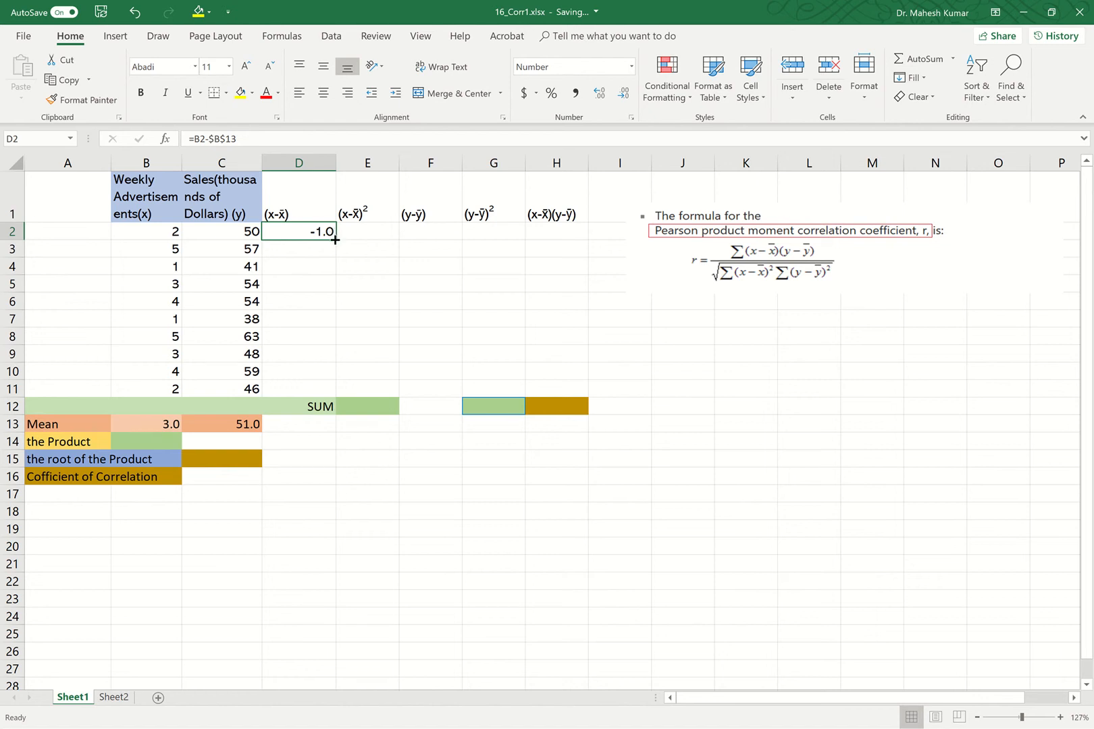
drag(335, 239, 305, 397)
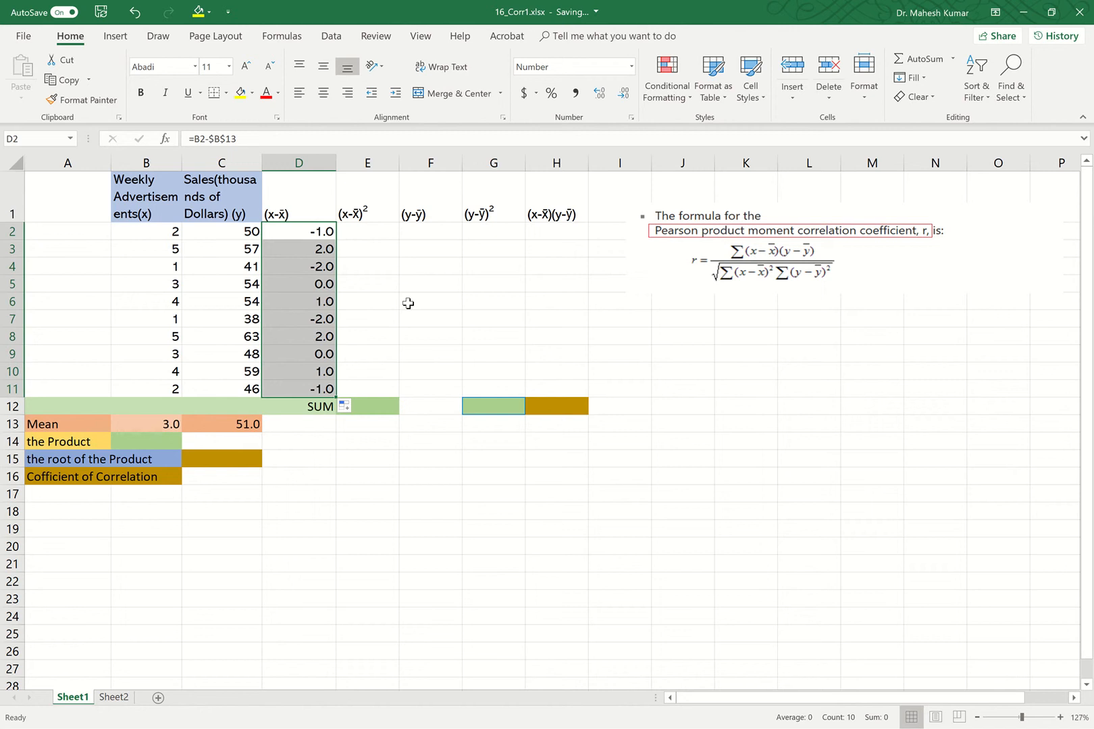
Enter =D2^2 in E2 to square the advertisement deviation and fill it down to E11.
click(376, 230)
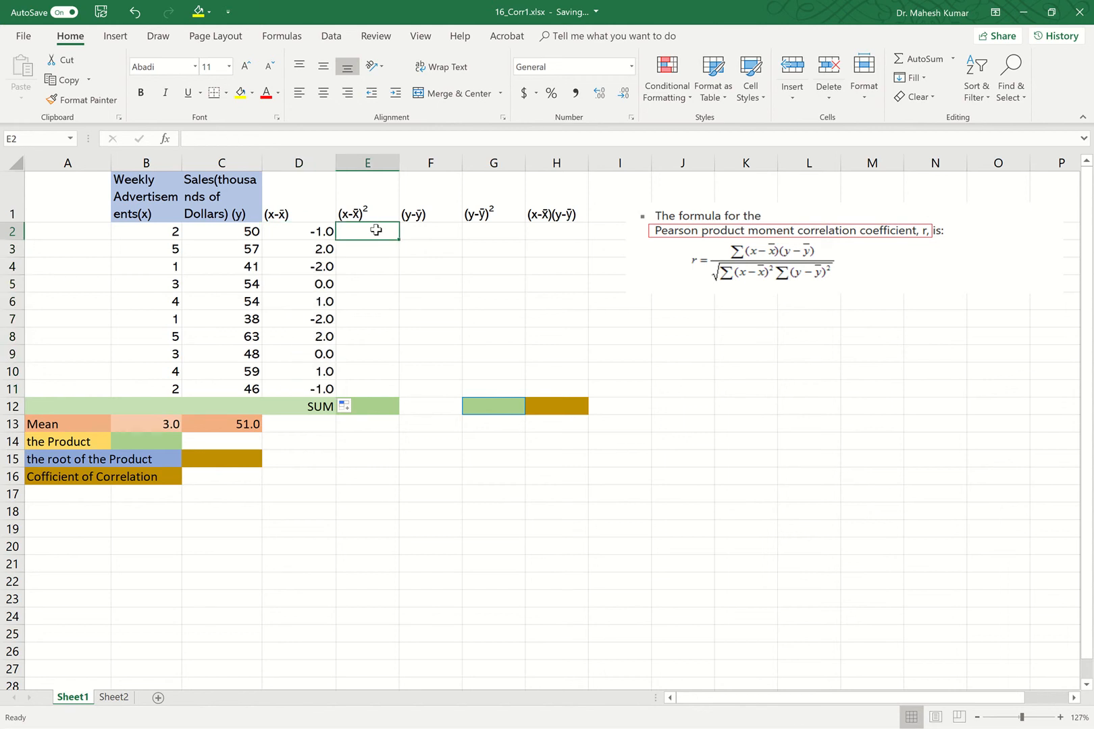
double_click(376, 230)
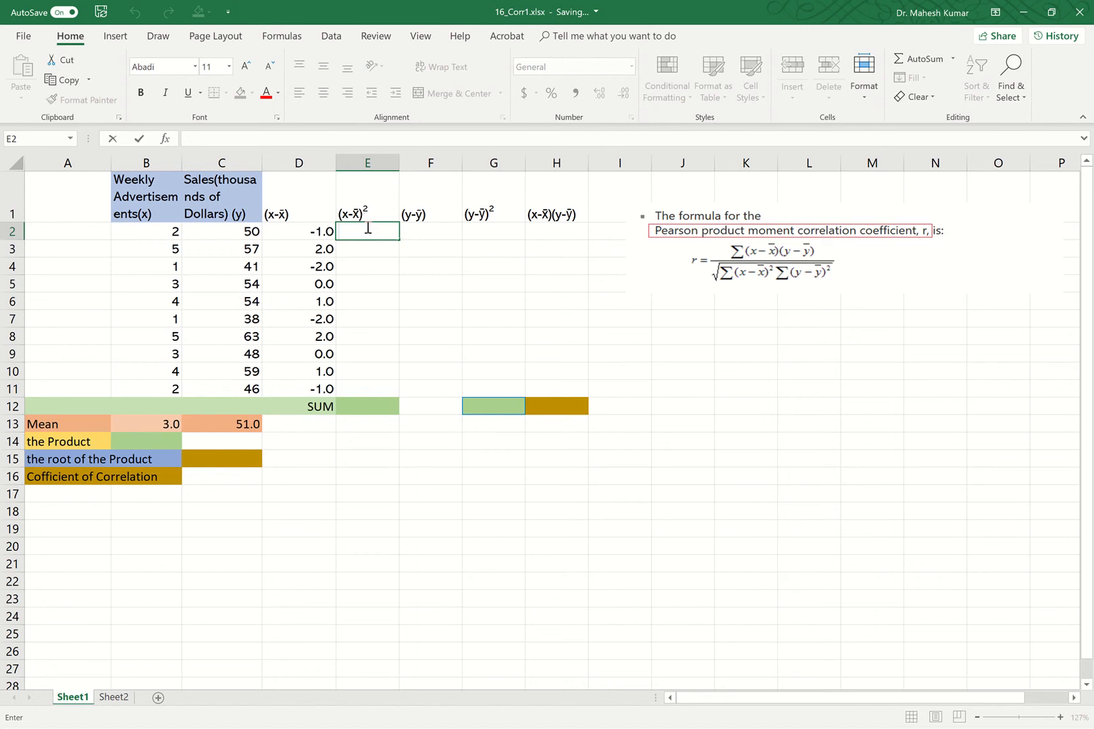
text(=)
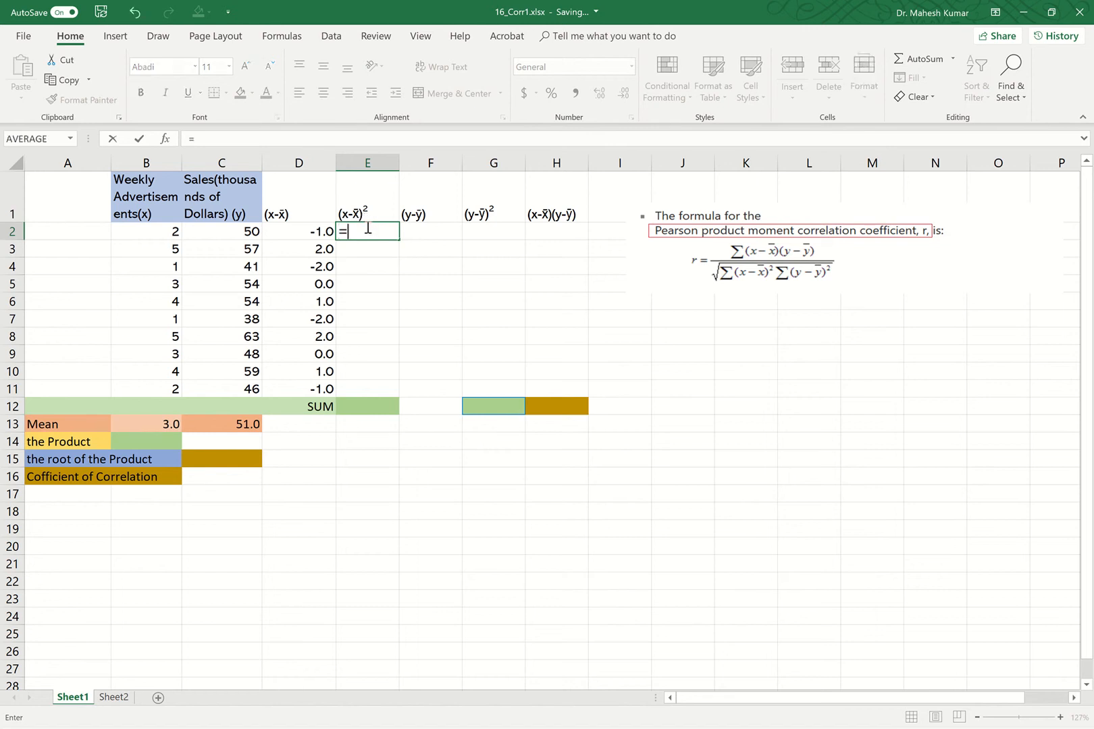
click(320, 233)
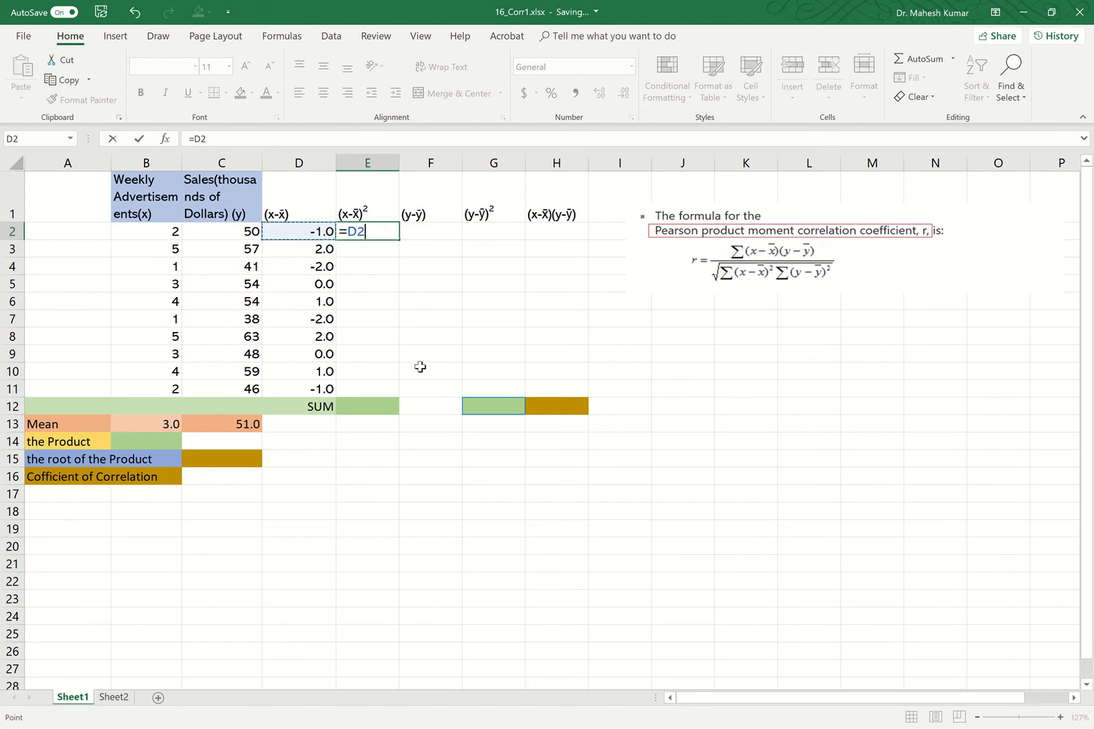
text(^^)
text(2)
click(139, 140)
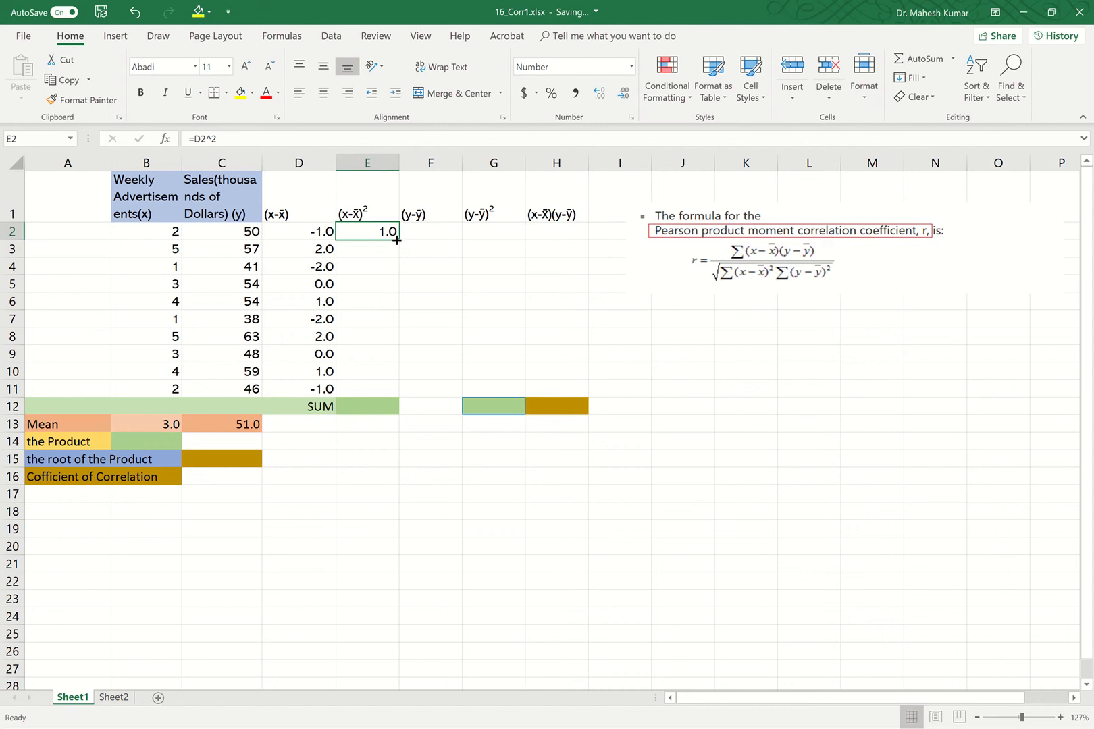
drag(397, 240, 382, 405)
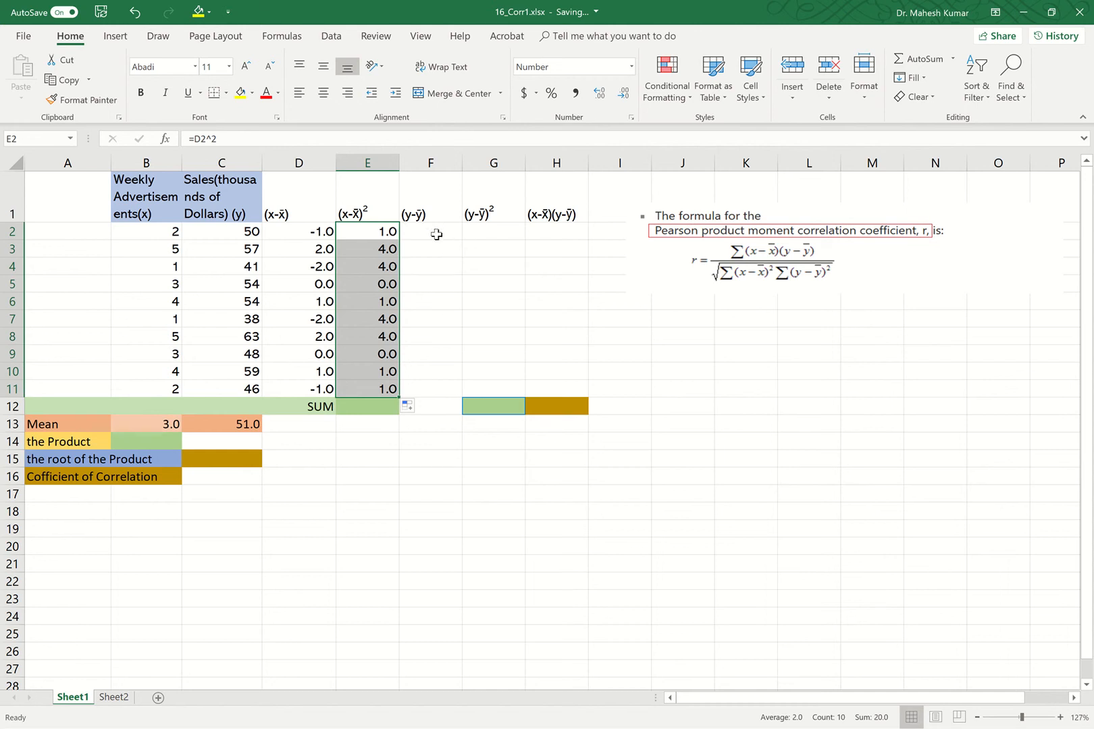
Enter =C2-$C$13 in F2 for the sales deviation and fill it down to F11.
double_click(220, 424)
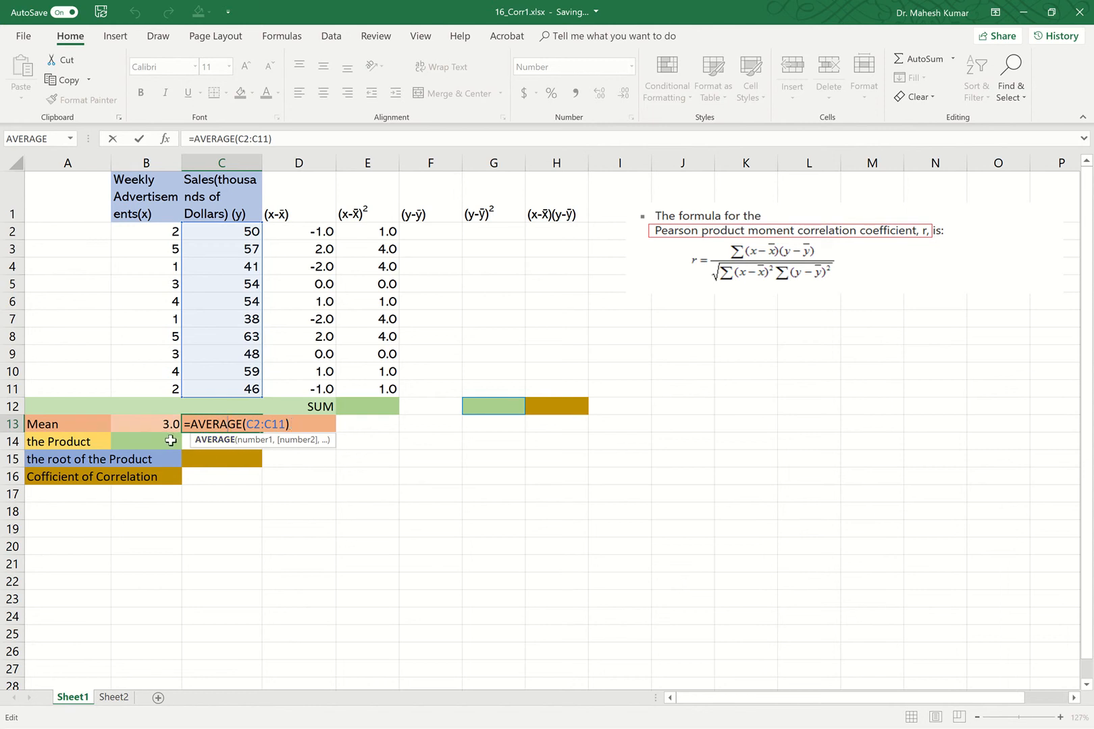
click(139, 140)
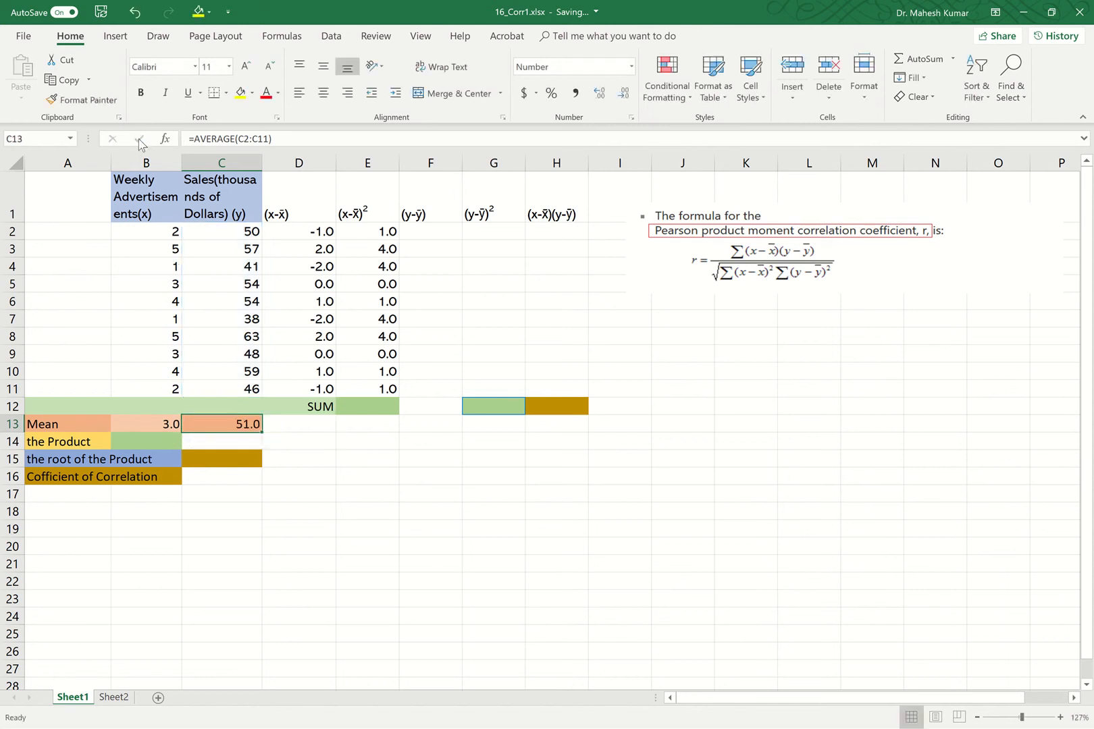
click(415, 231)
text(=)
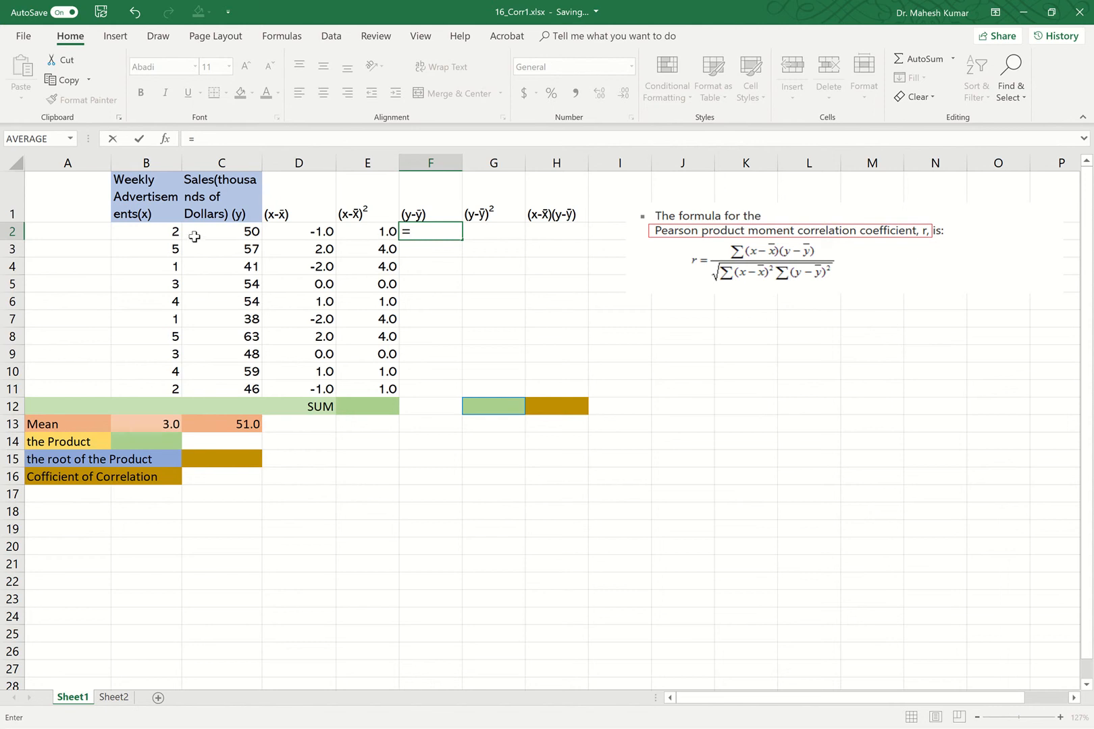
click(242, 231)
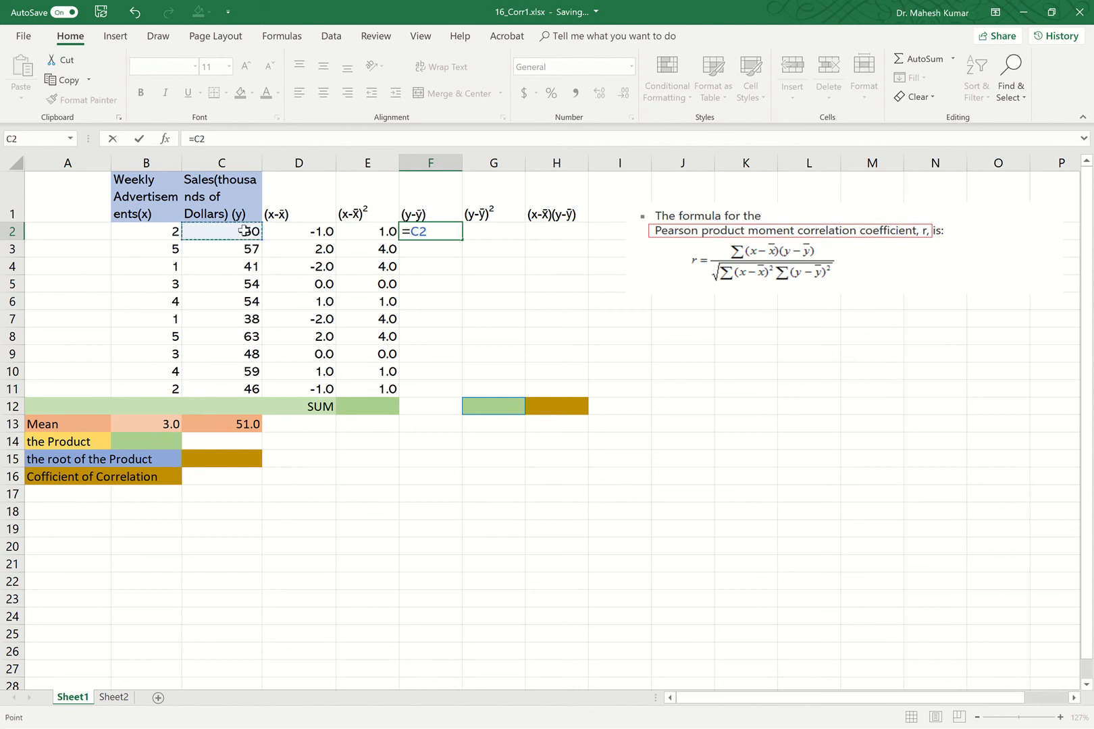
text(-)
click(240, 427)
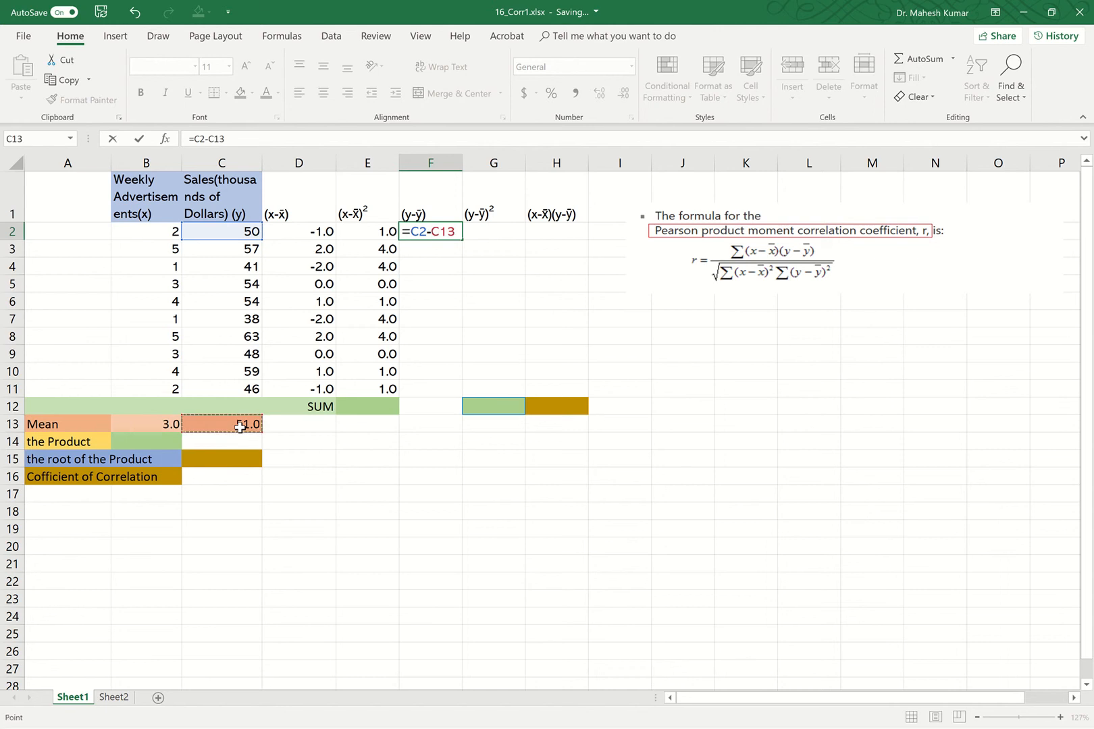
click(441, 229)
key(F4)
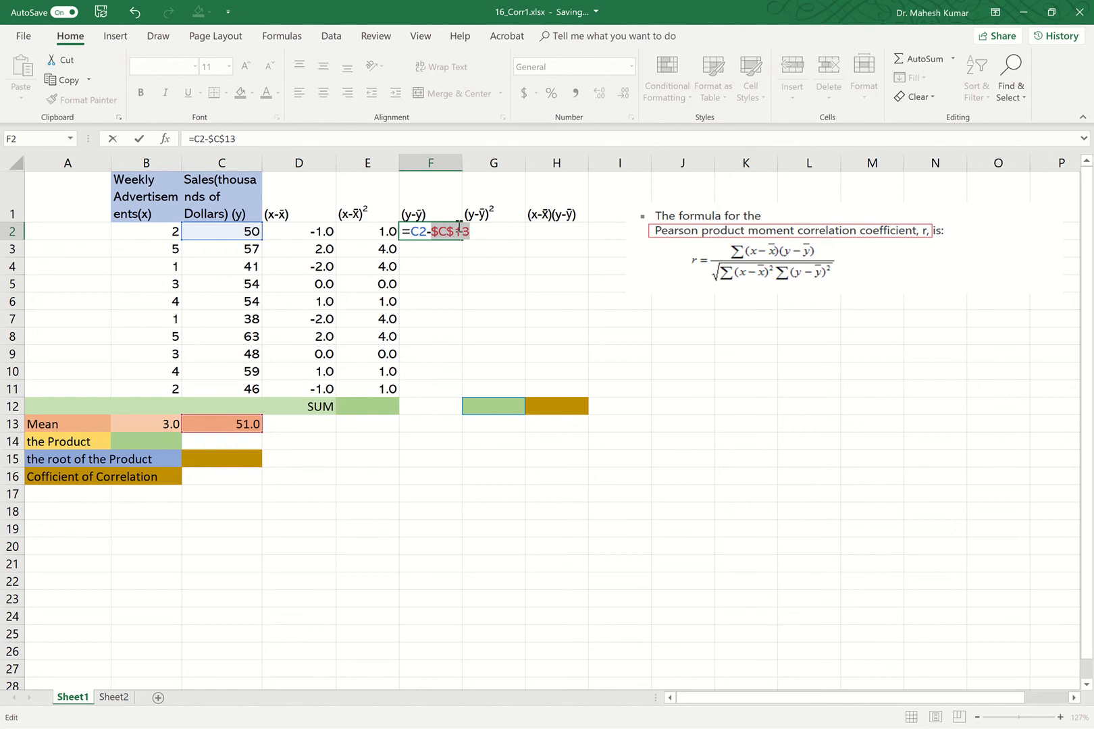
click(140, 139)
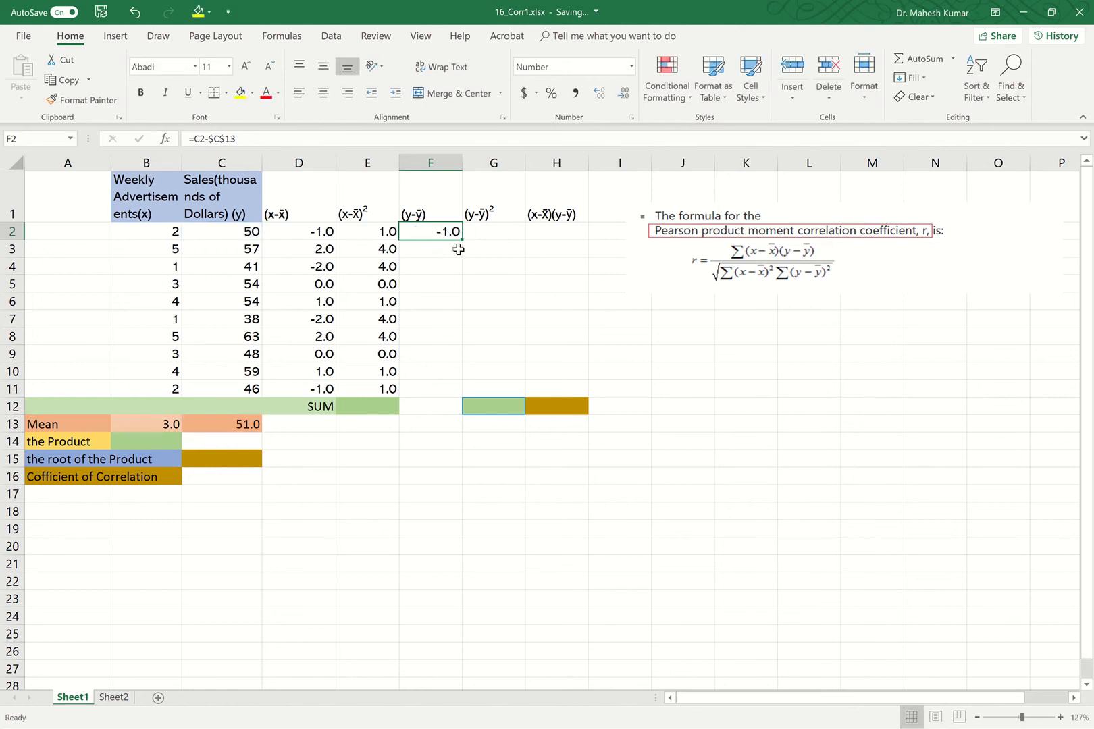
drag(462, 239, 455, 392)
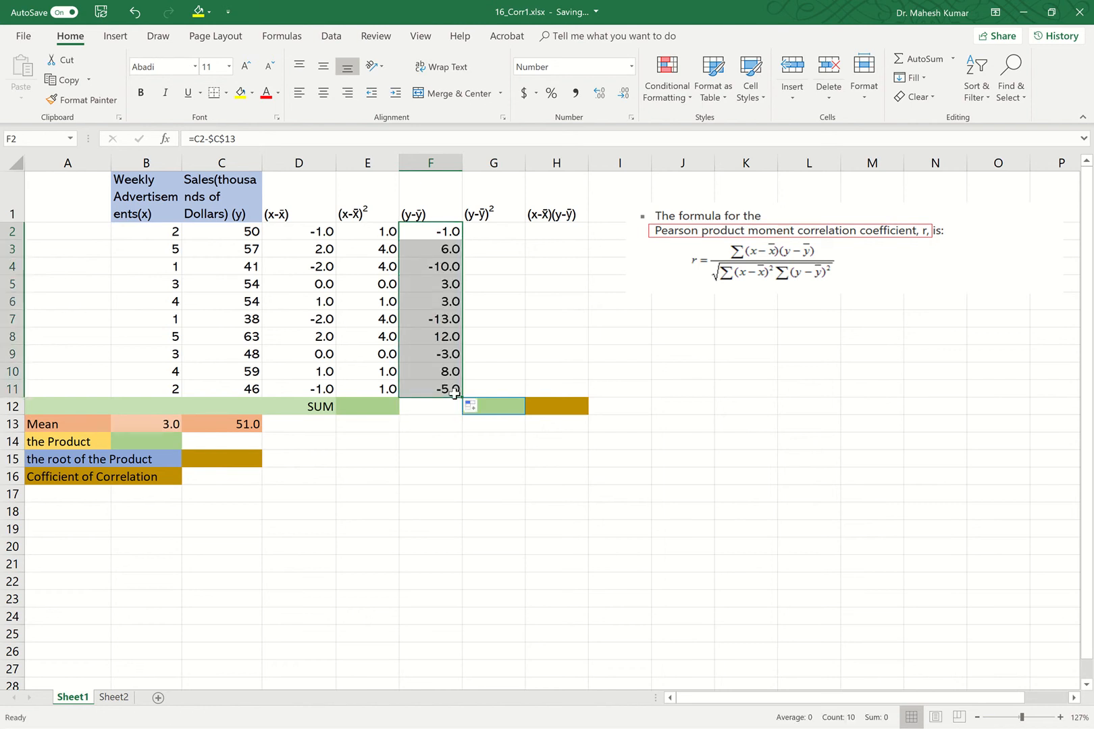
Enter =F2^2 in G2 to square the sales deviation and fill it down to G11.
double_click(503, 232)
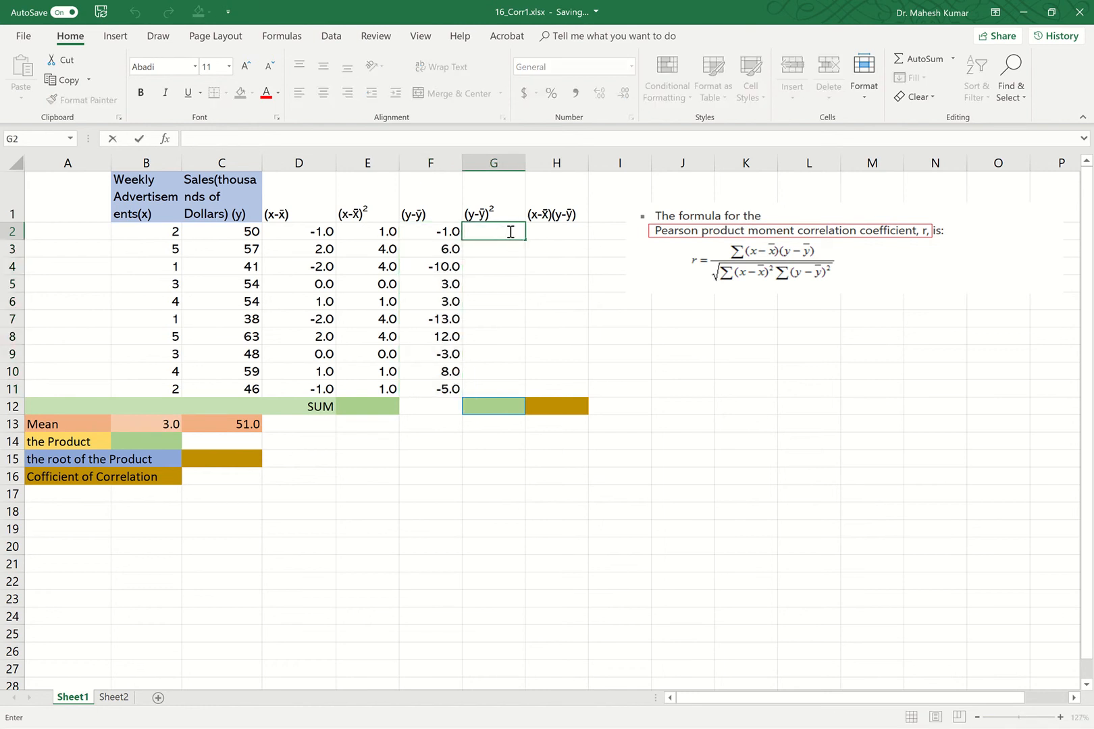
text(=)
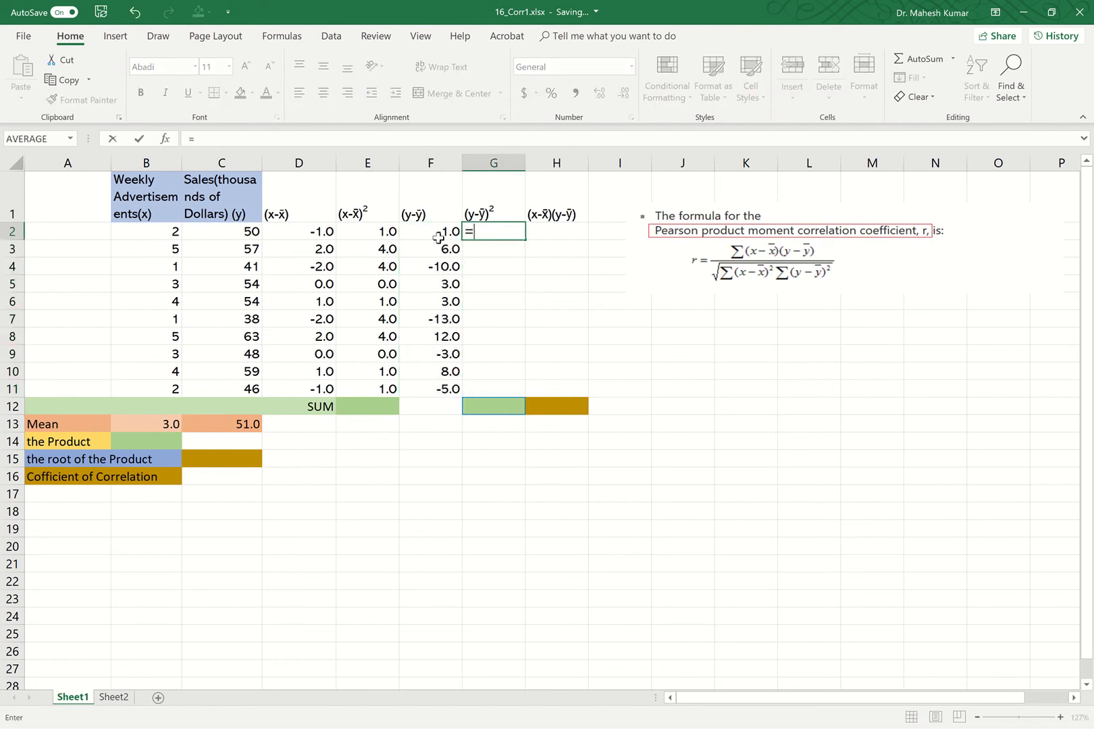
click(447, 232)
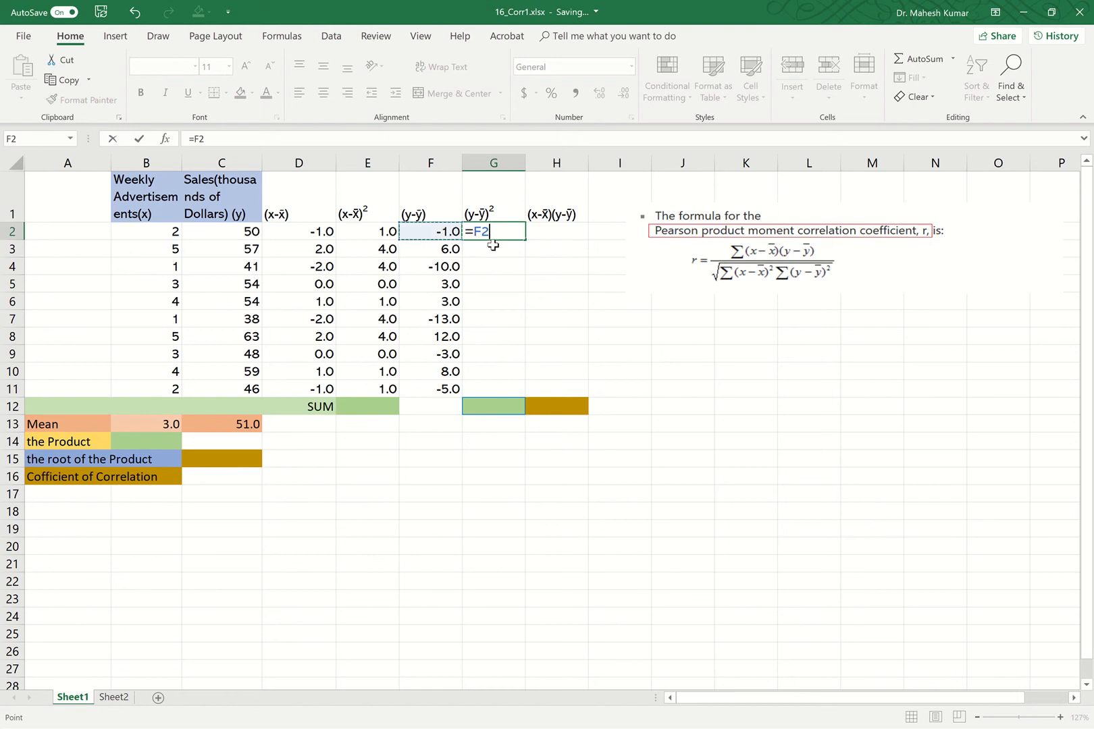
text(^2)
key(Return)
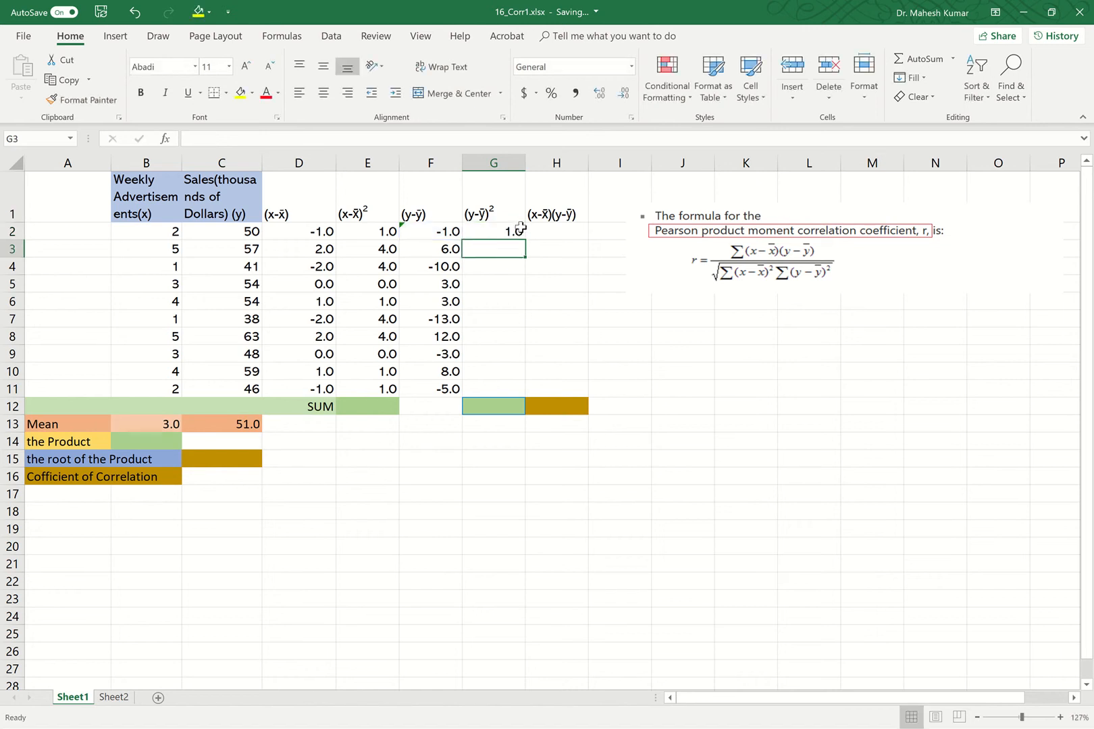
click(518, 230)
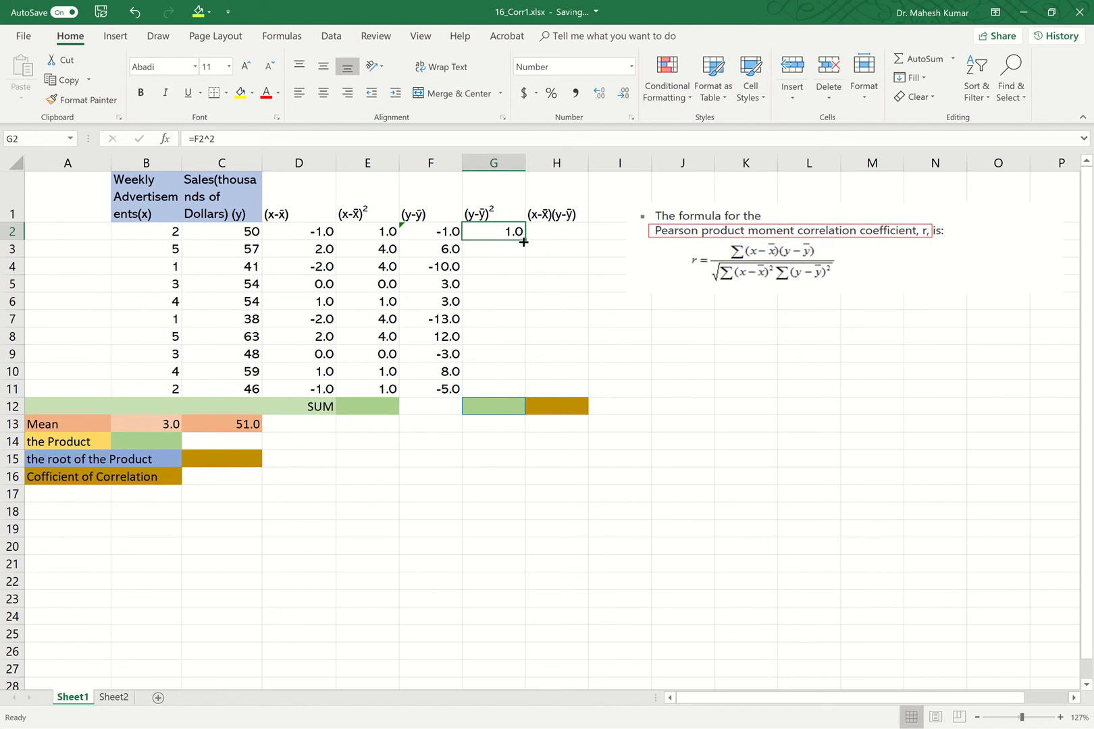
mouse_move(524, 241)
mouse_down()
mouse_move(503, 336)
mouse_move(507, 392)
mouse_up()
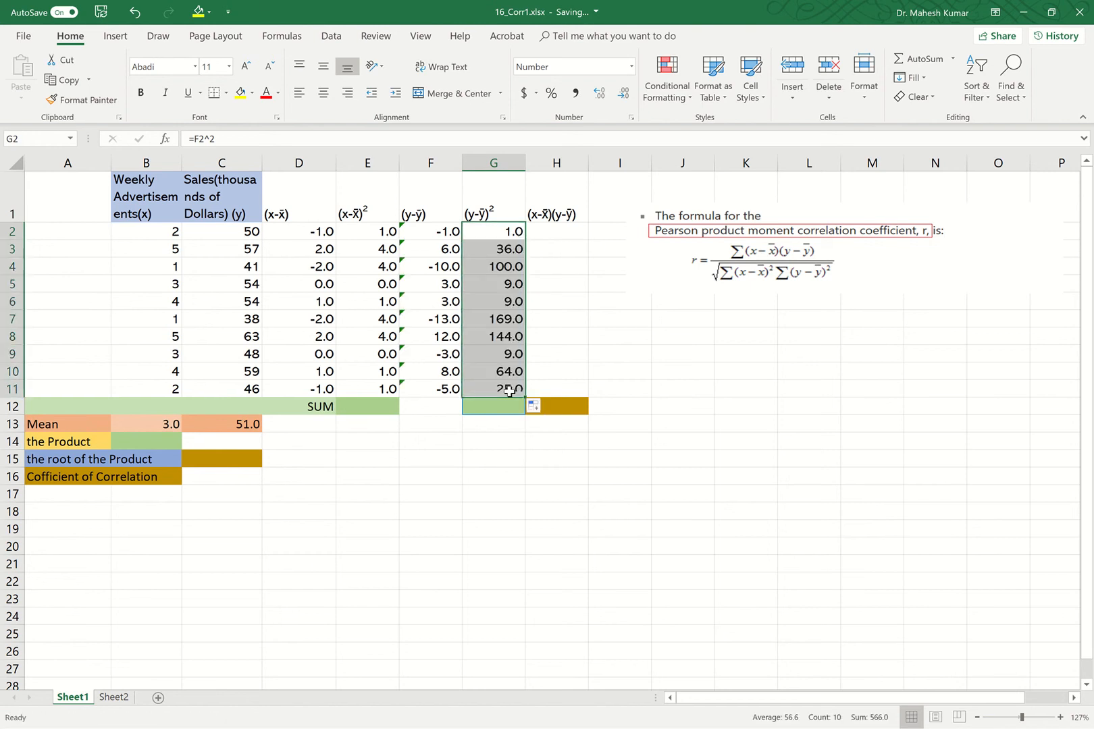
Enter =D2*F2 in H2 for the product of deviations and fill it down to H11.
click(451, 232)
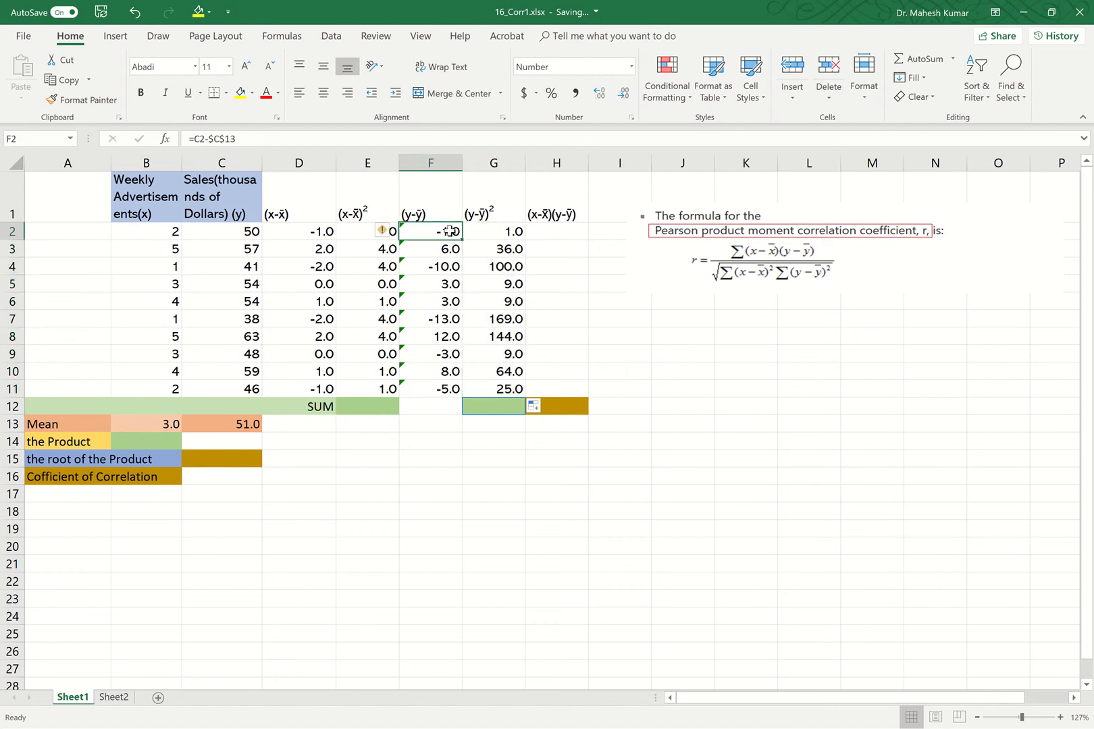
click(446, 249)
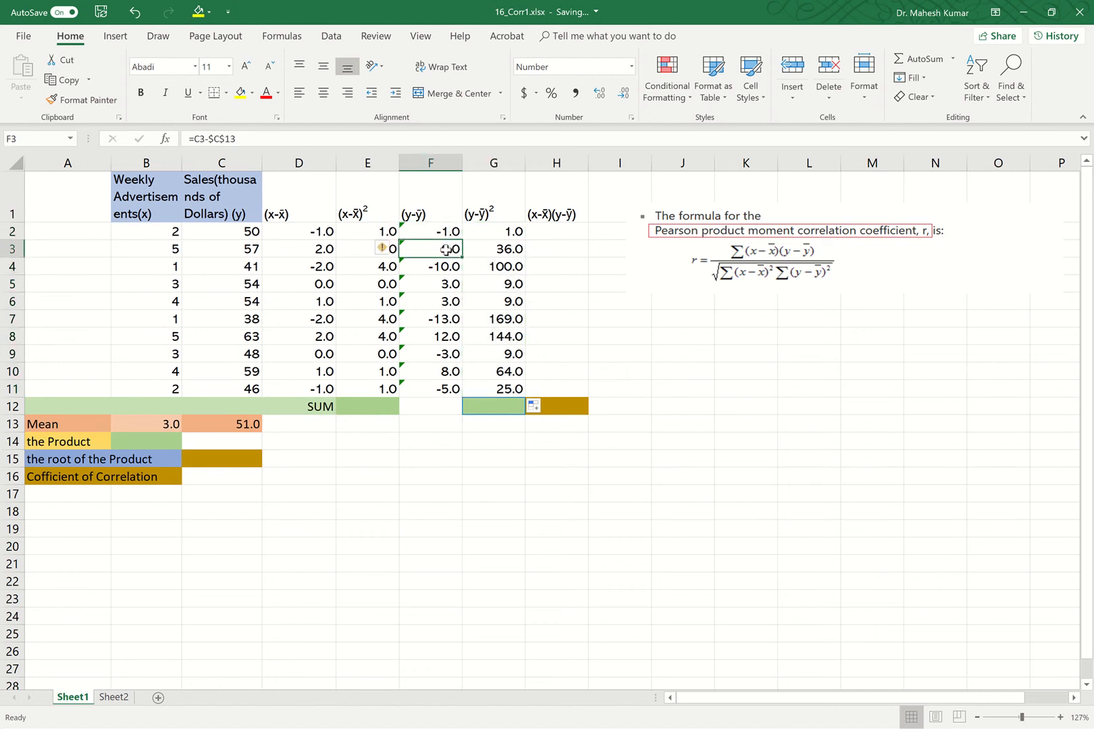
click(444, 266)
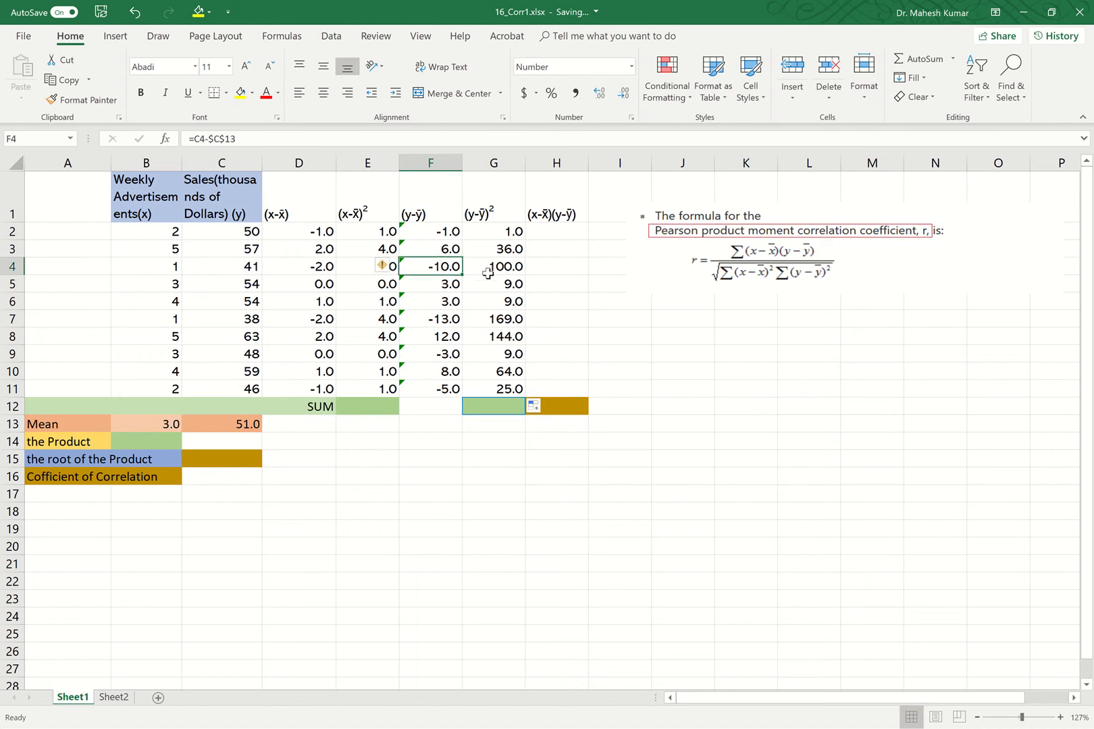
click(520, 234)
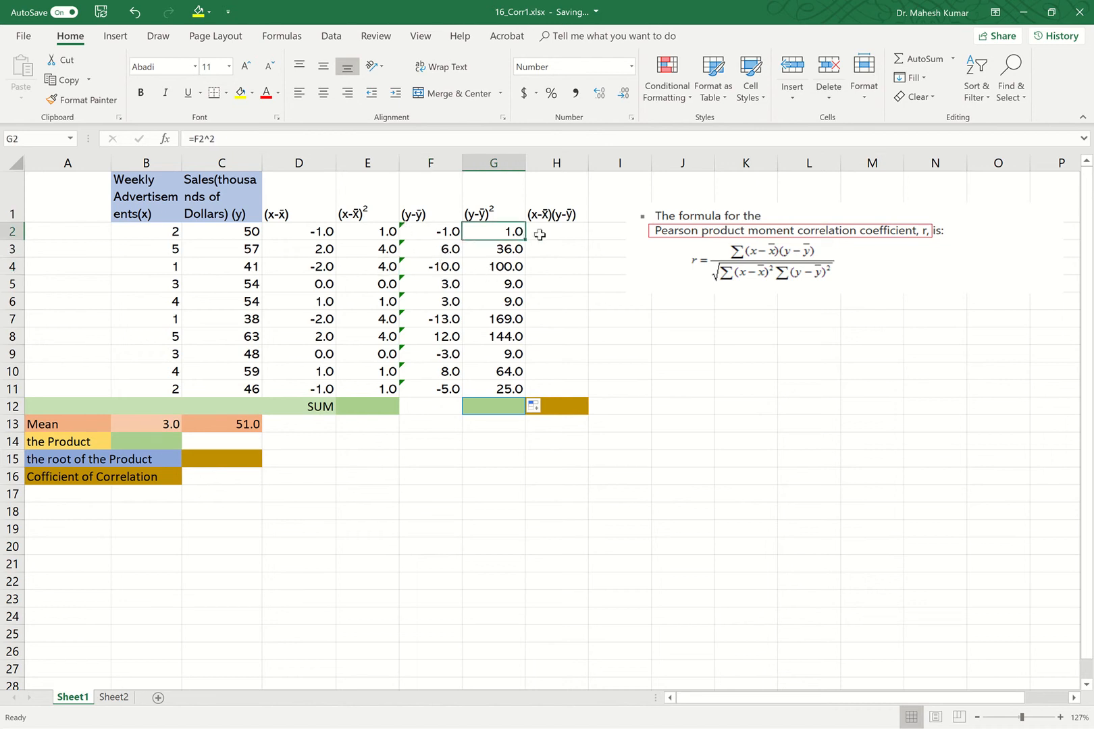
click(542, 232)
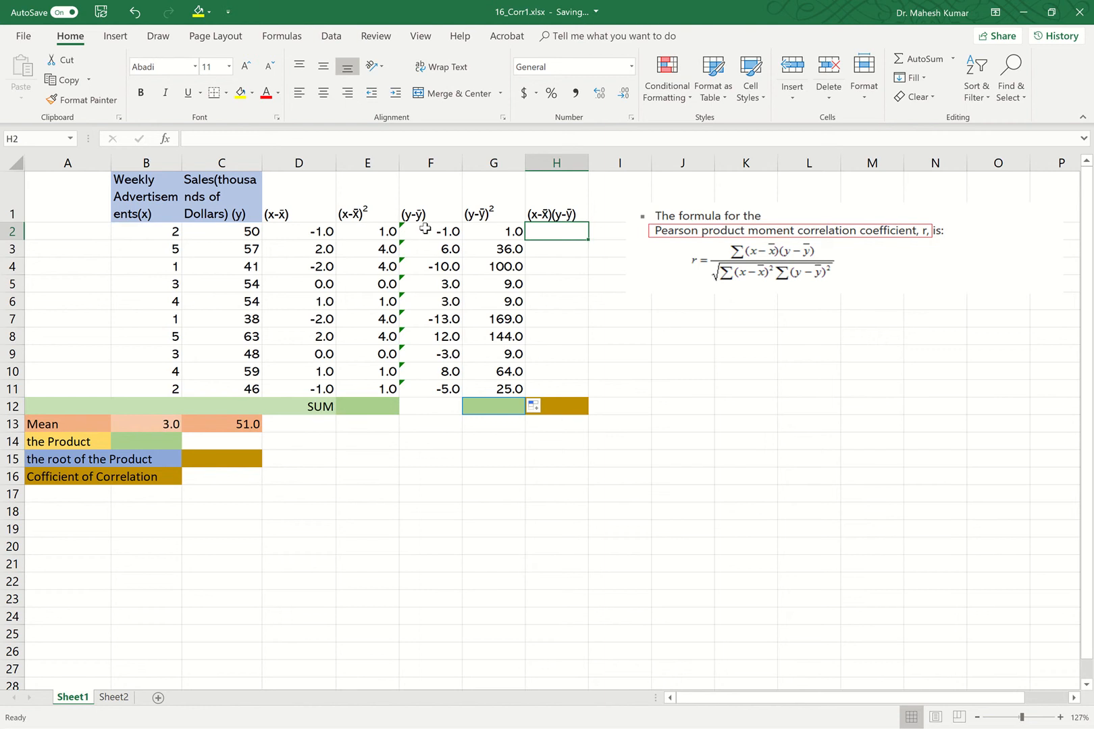
double_click(544, 231)
text(=)
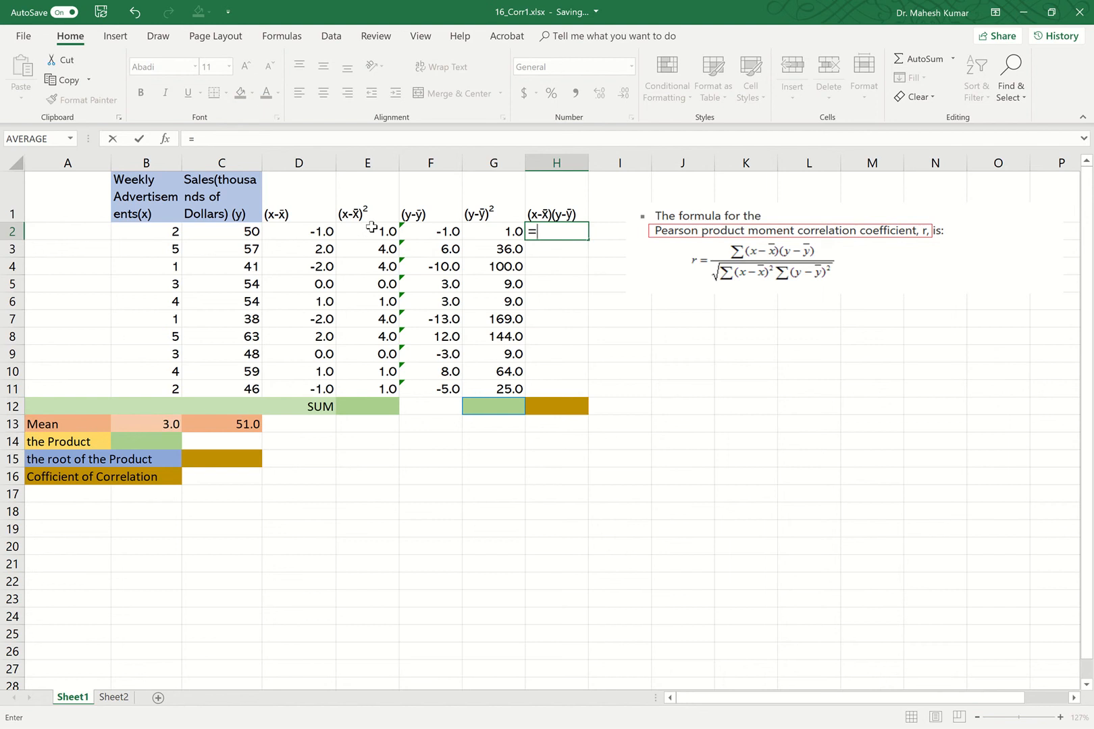
click(319, 233)
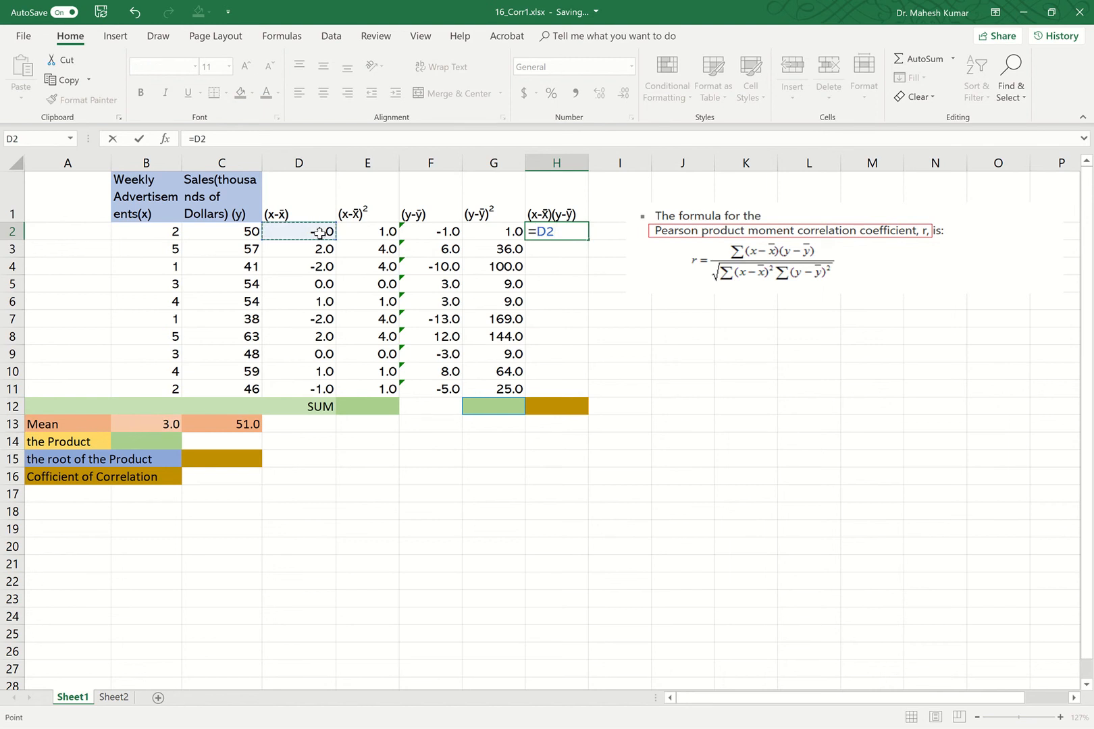
text(*)
click(448, 232)
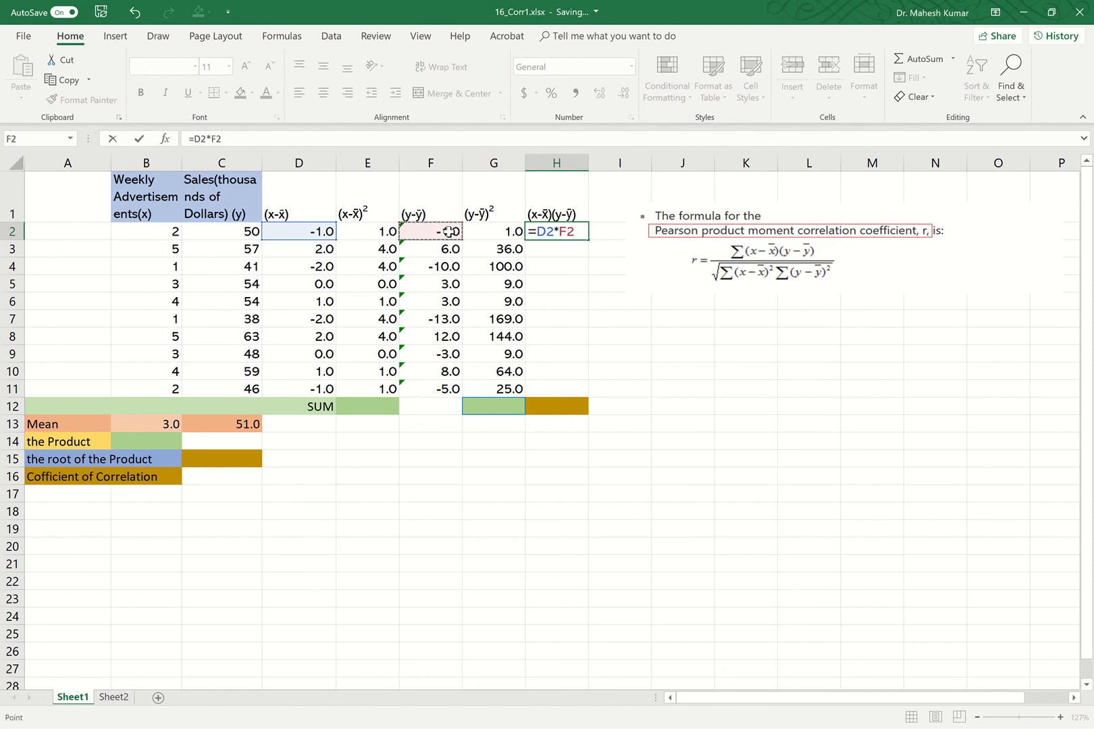
click(147, 138)
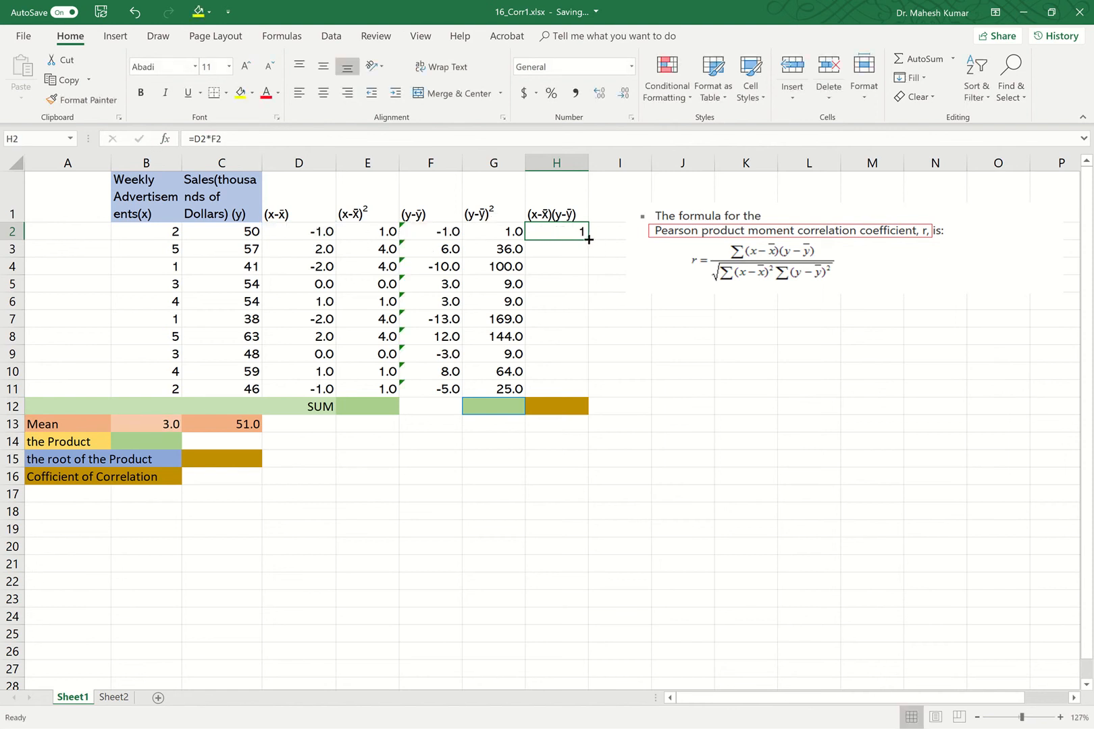
drag(587, 239, 580, 395)
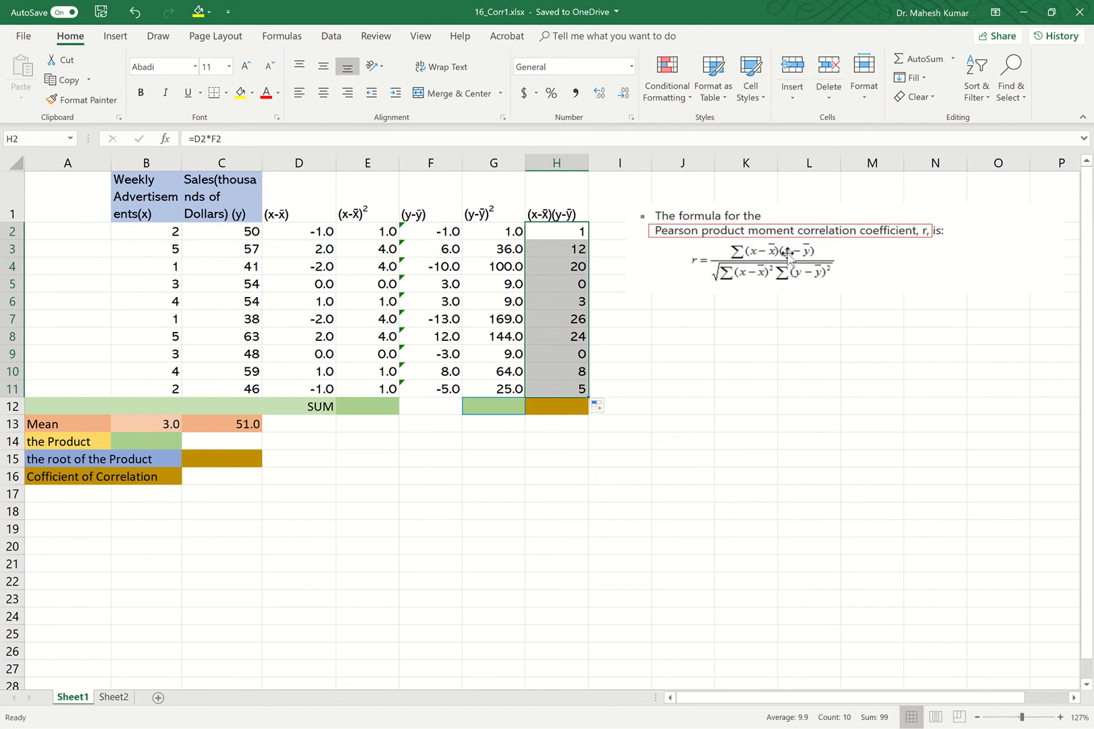
Insert the SUM function in H12 to total the products of deviations over H2:H11.
click(566, 406)
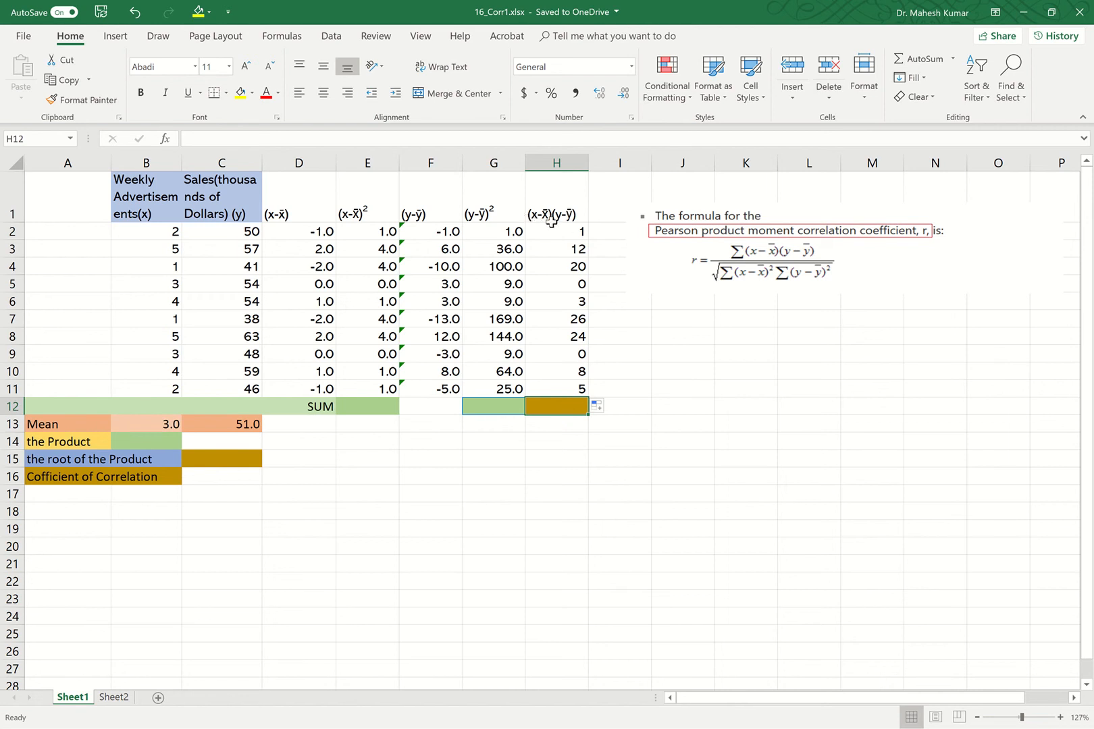
double_click(560, 404)
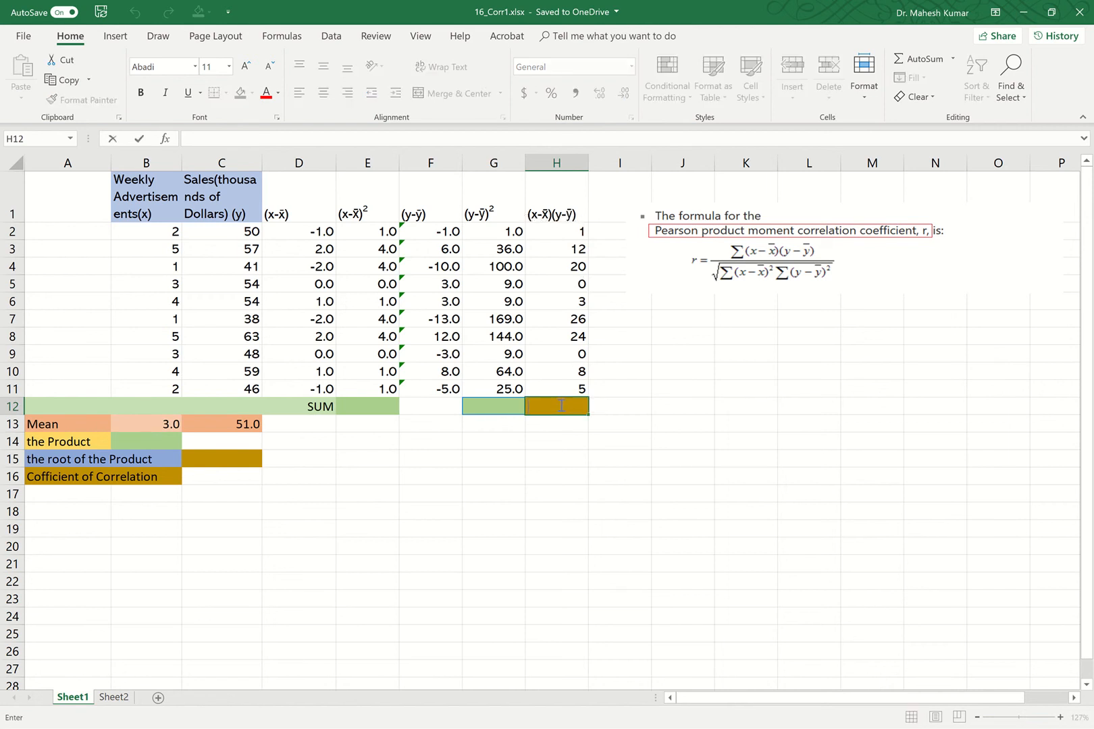
text(=)
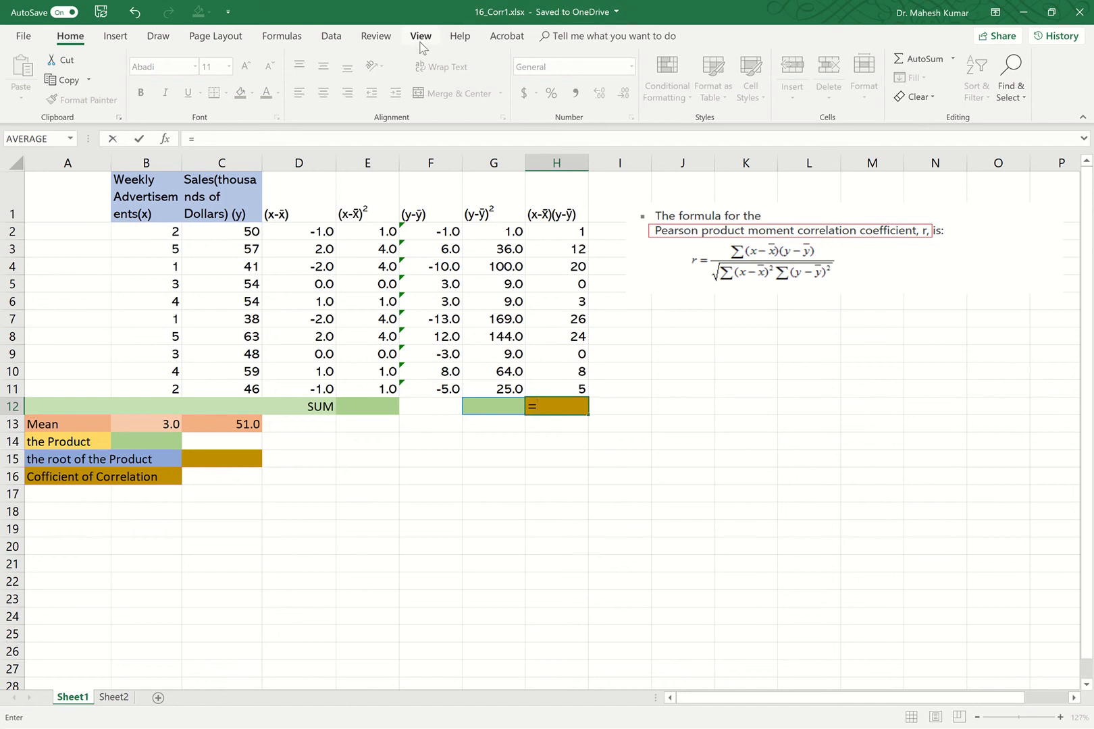
click(280, 36)
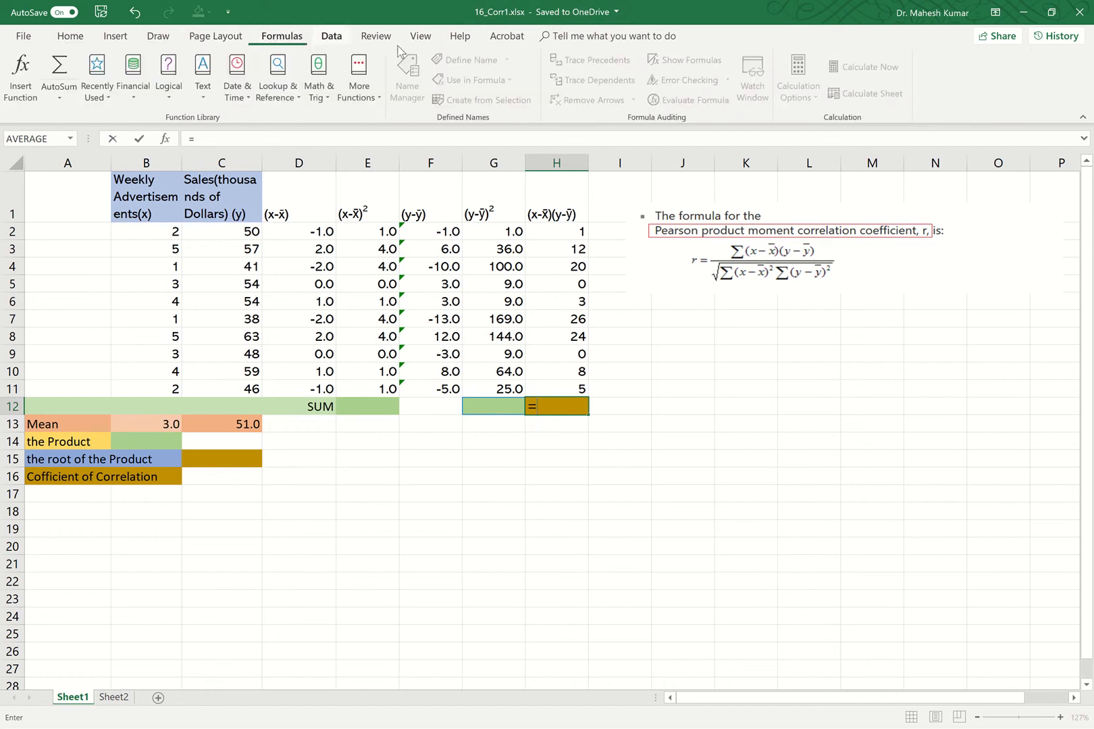
click(378, 94)
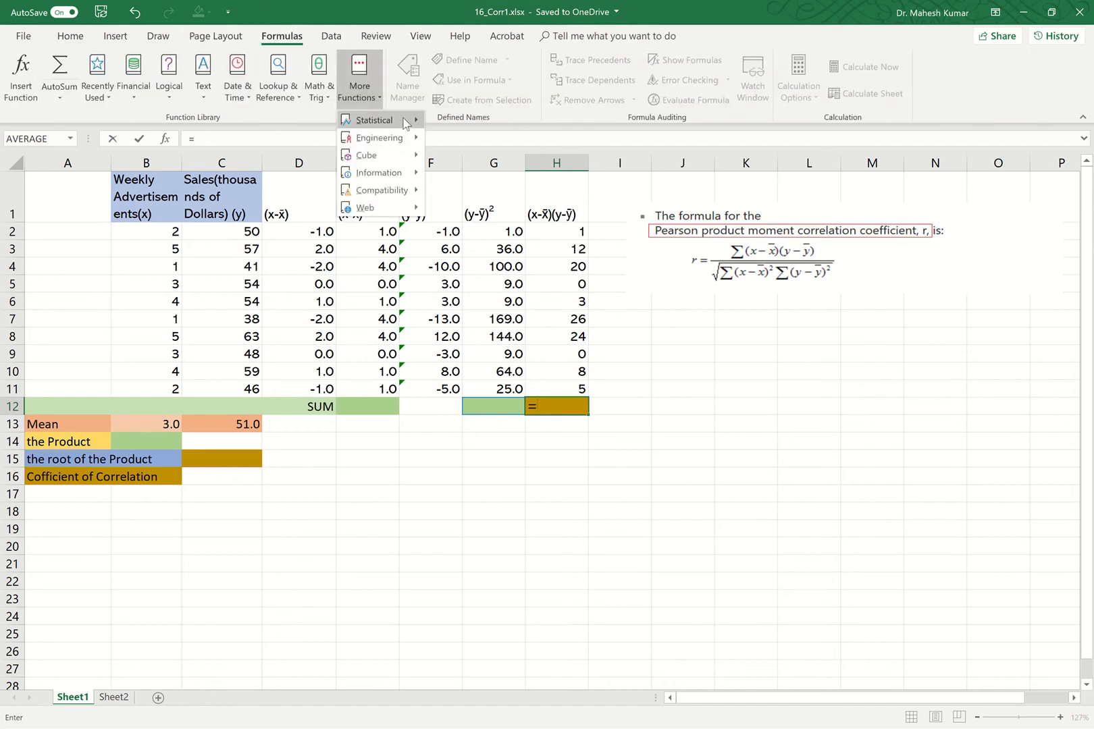
mouse_move(405, 120)
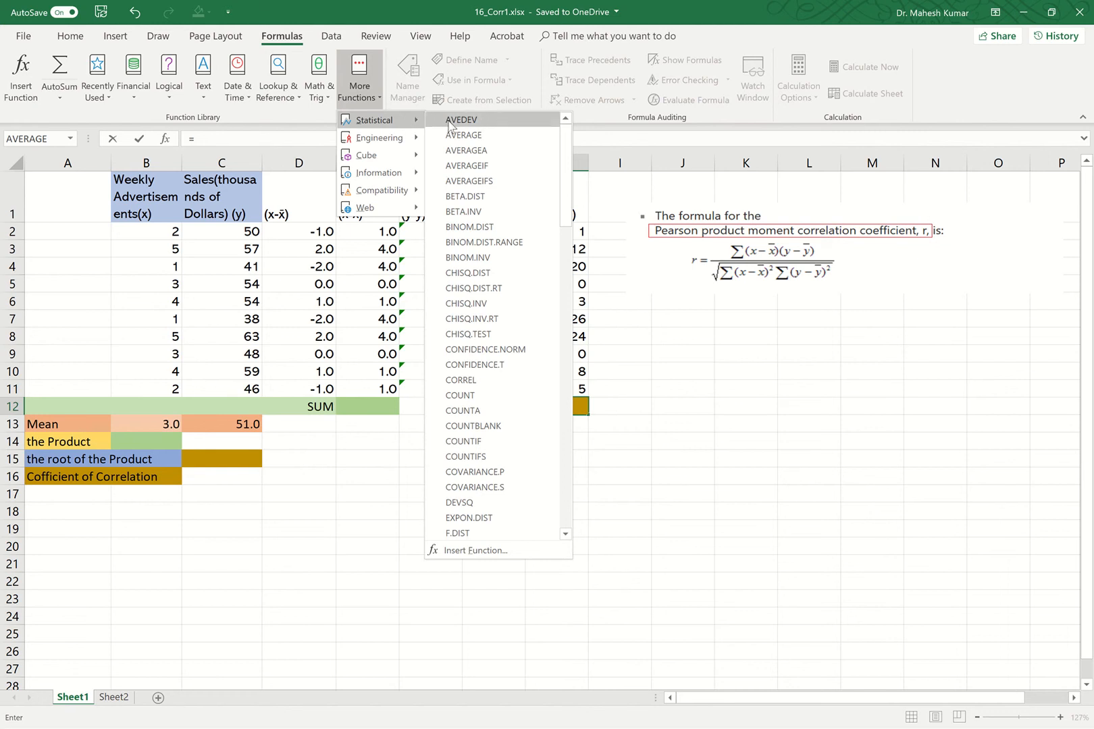
click(495, 550)
text(sum)
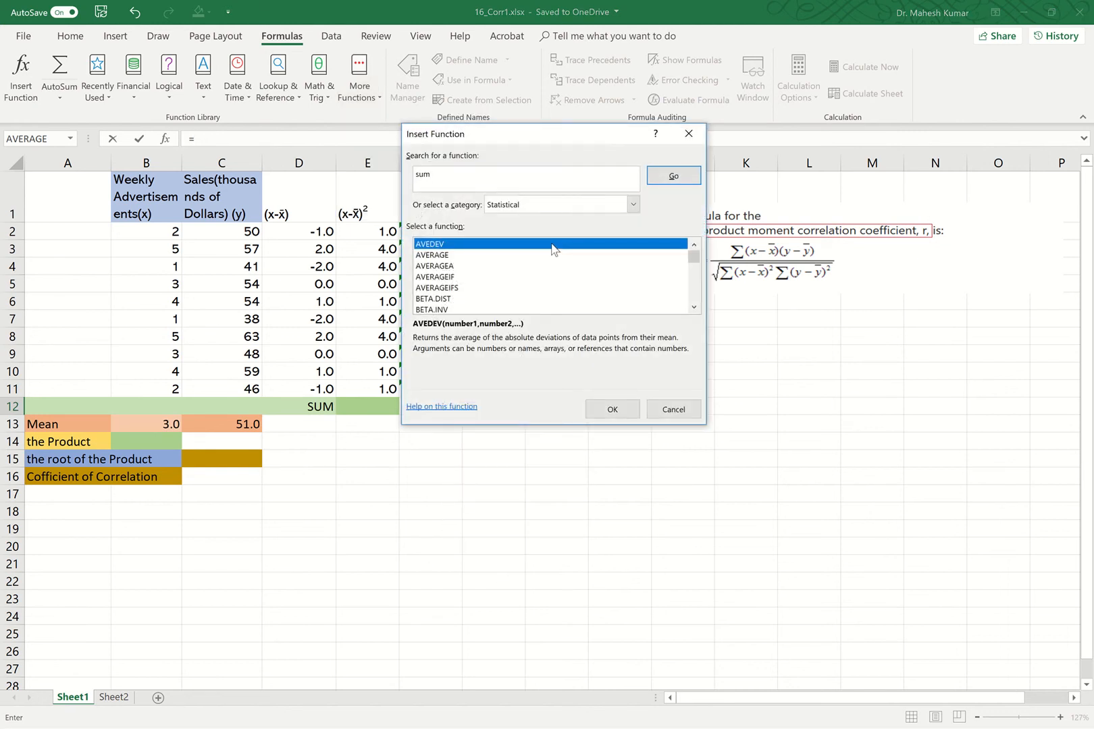
click(672, 176)
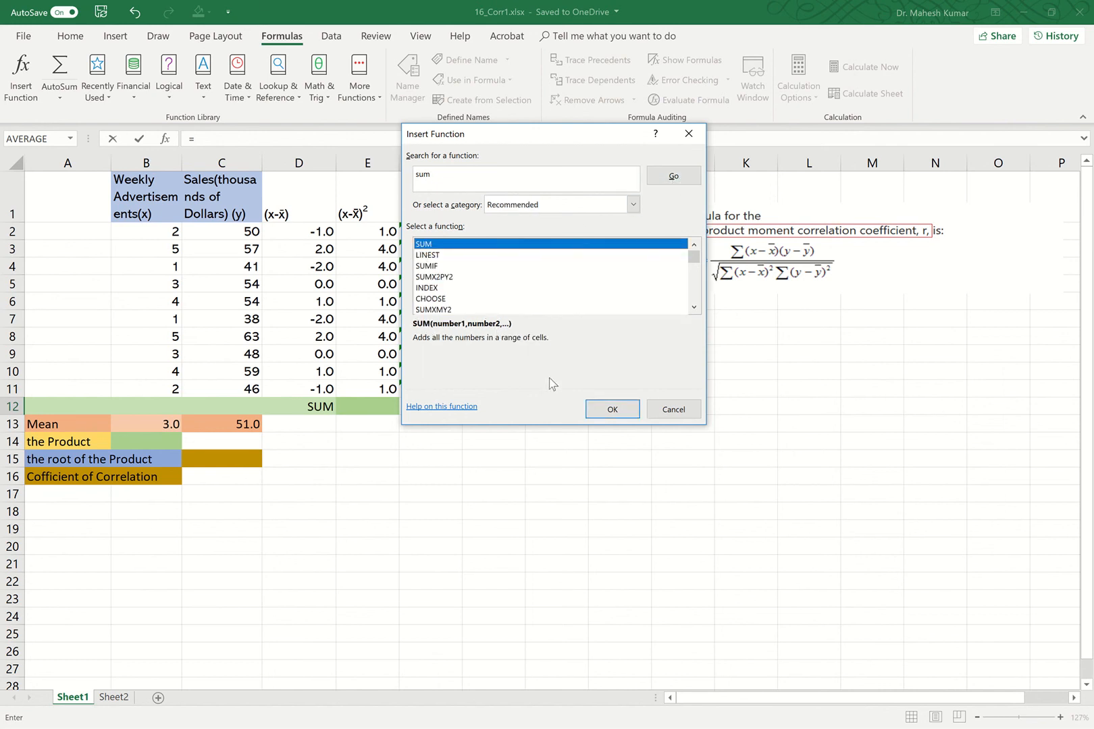
click(620, 408)
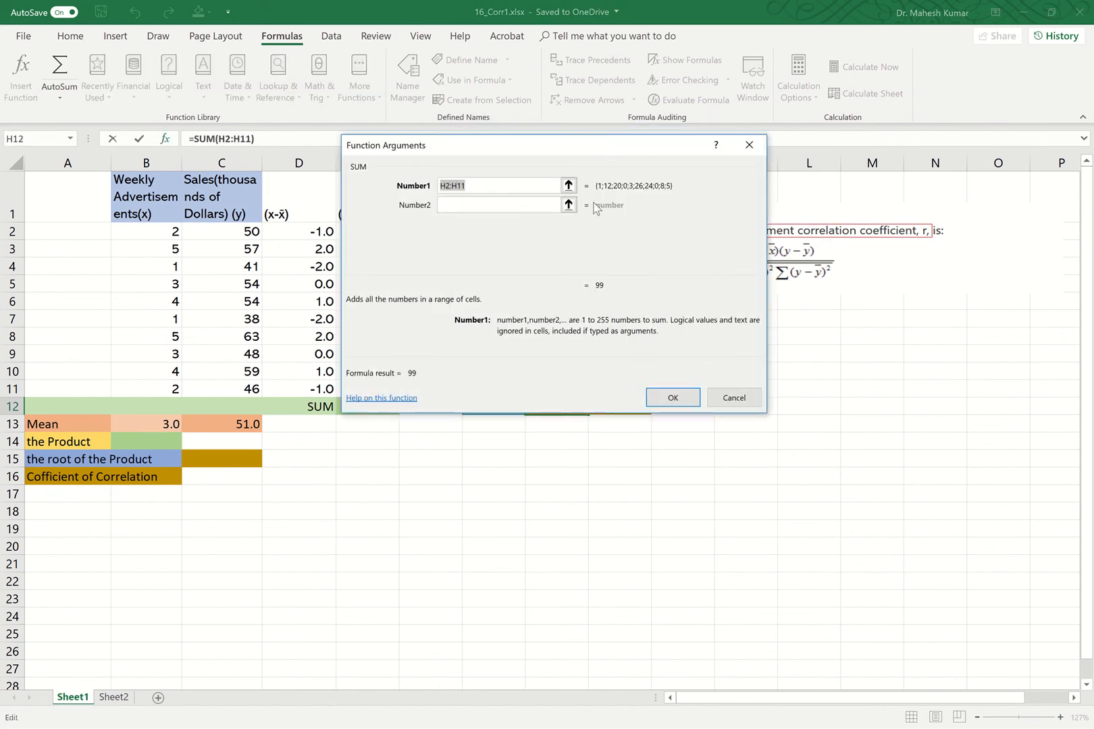
click(577, 187)
drag(560, 231, 571, 384)
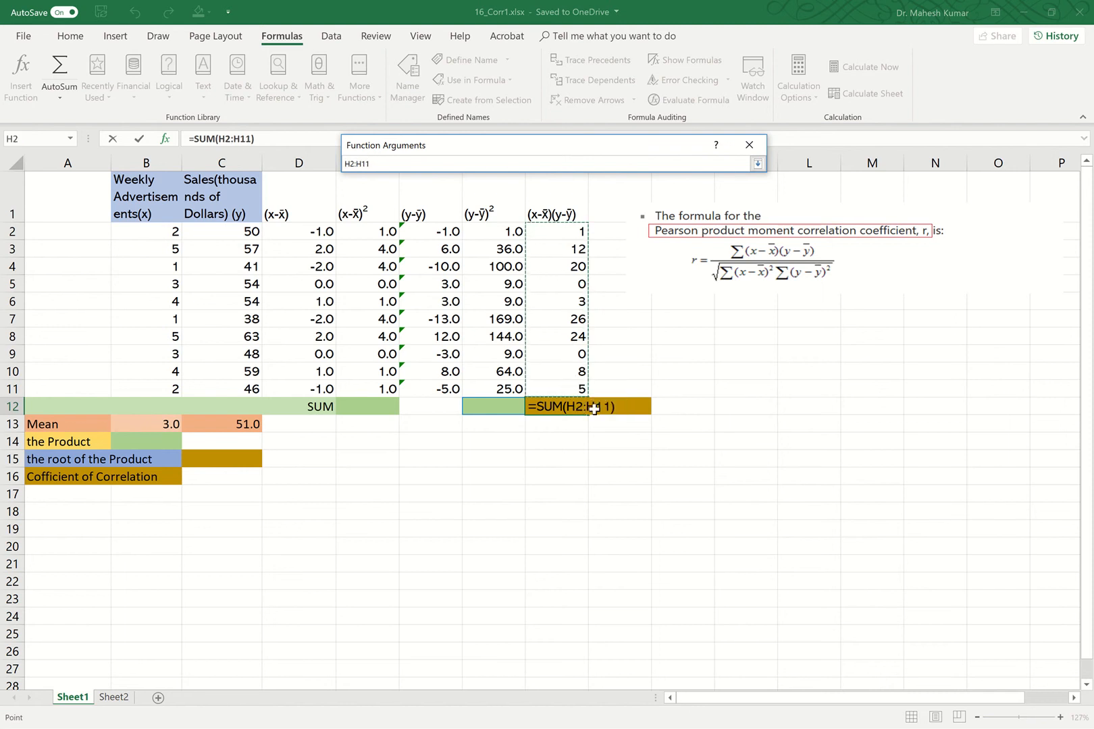
click(456, 39)
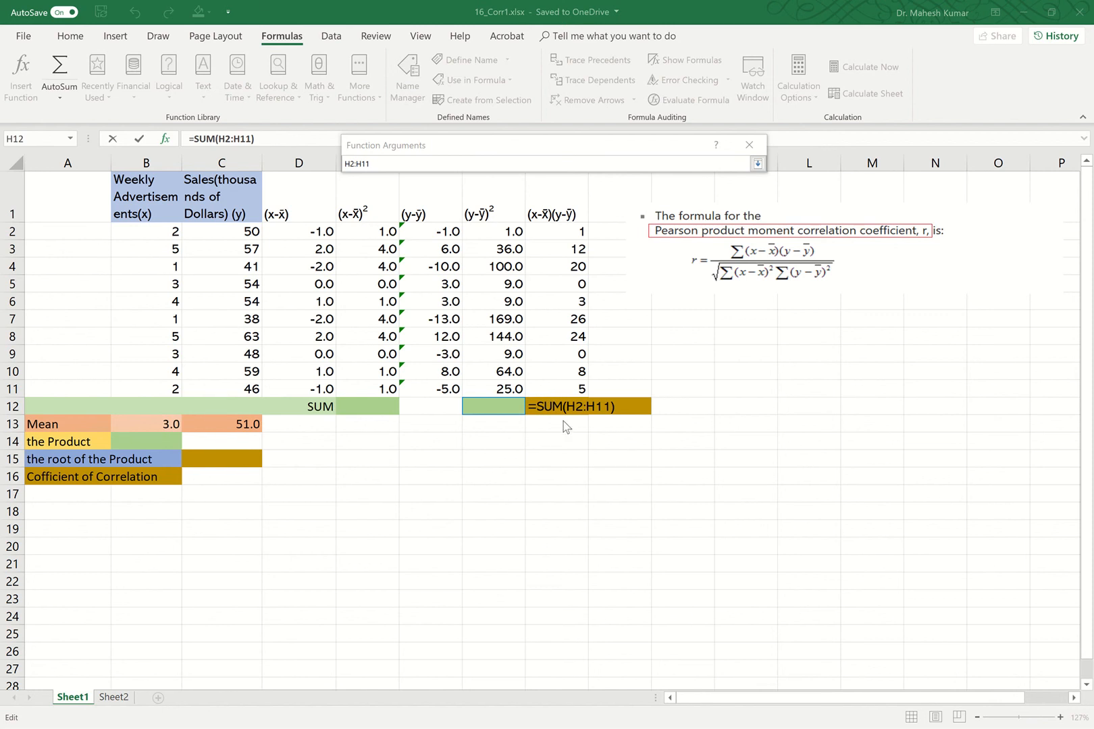
click(138, 139)
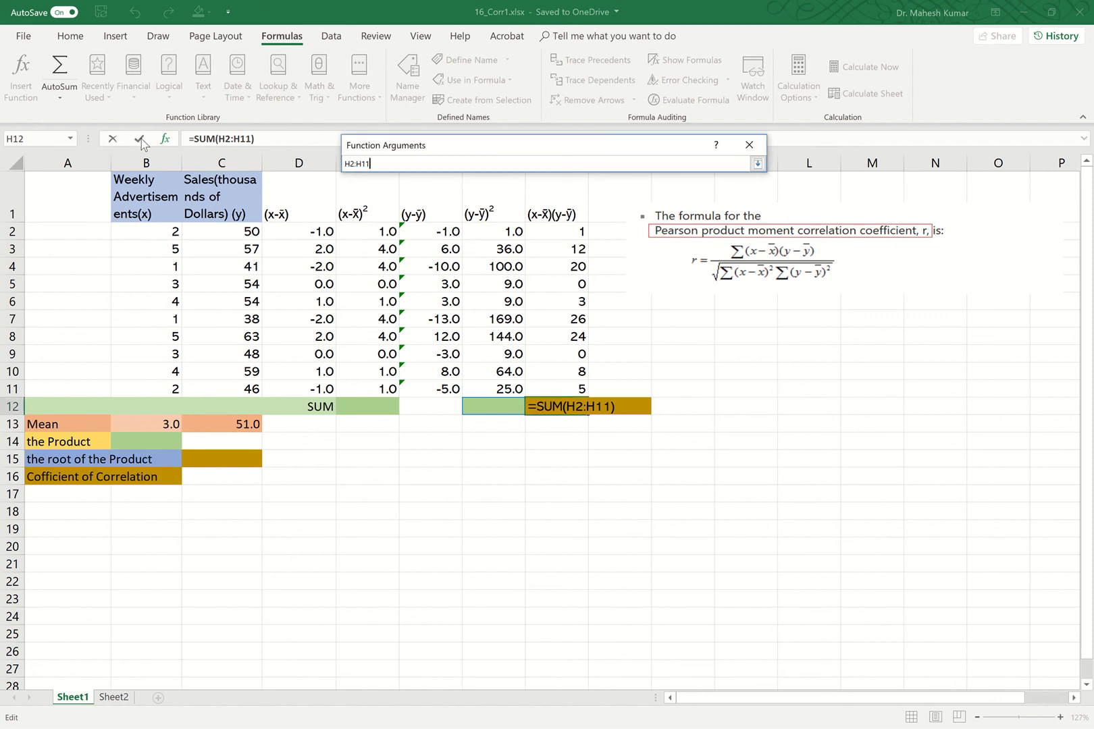
click(757, 164)
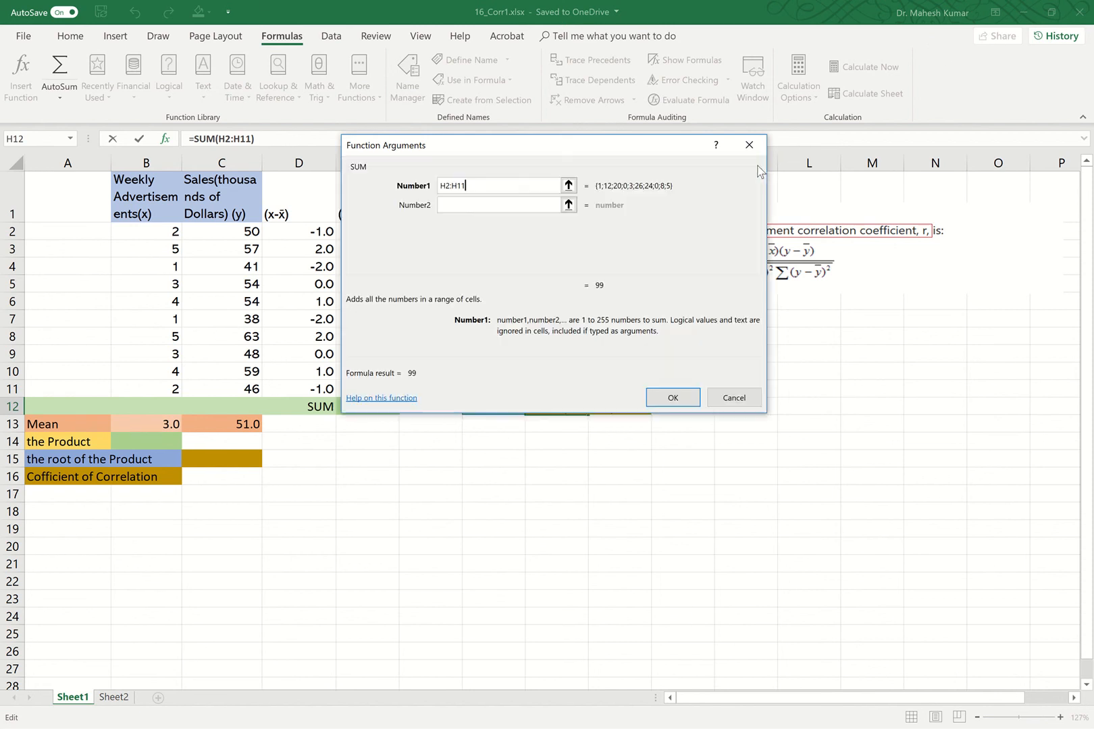
click(673, 398)
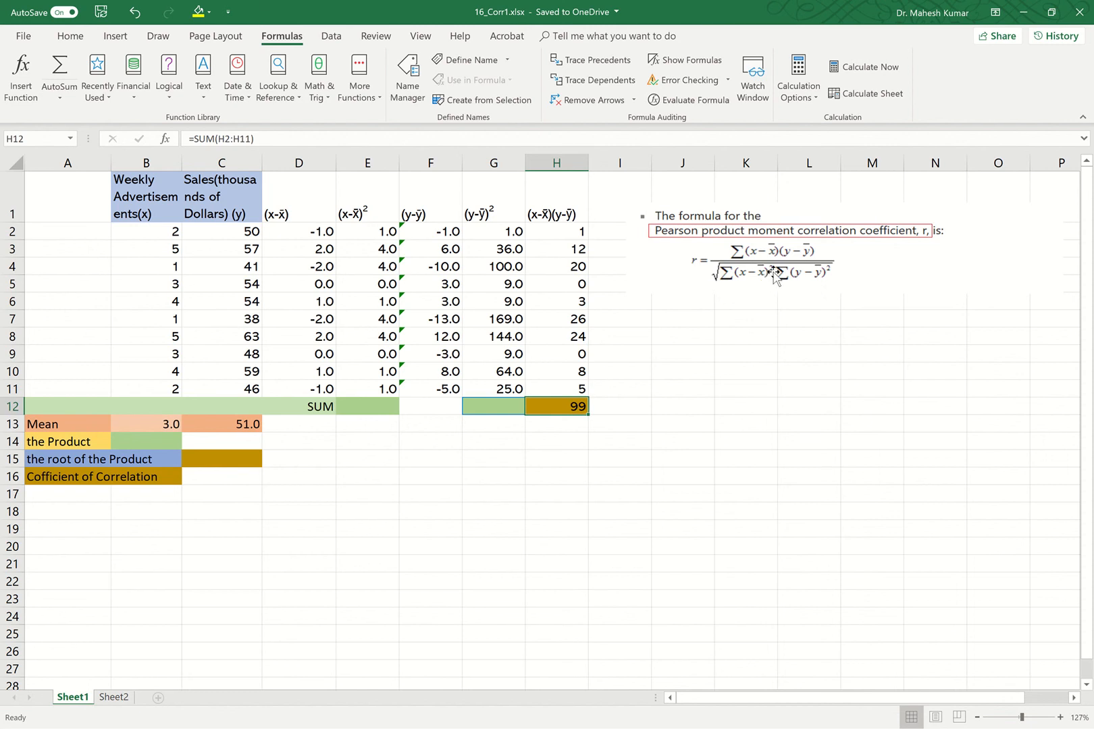
Insert SUM in E12 to total the squared advertisement deviations over E2:E11.
double_click(385, 408)
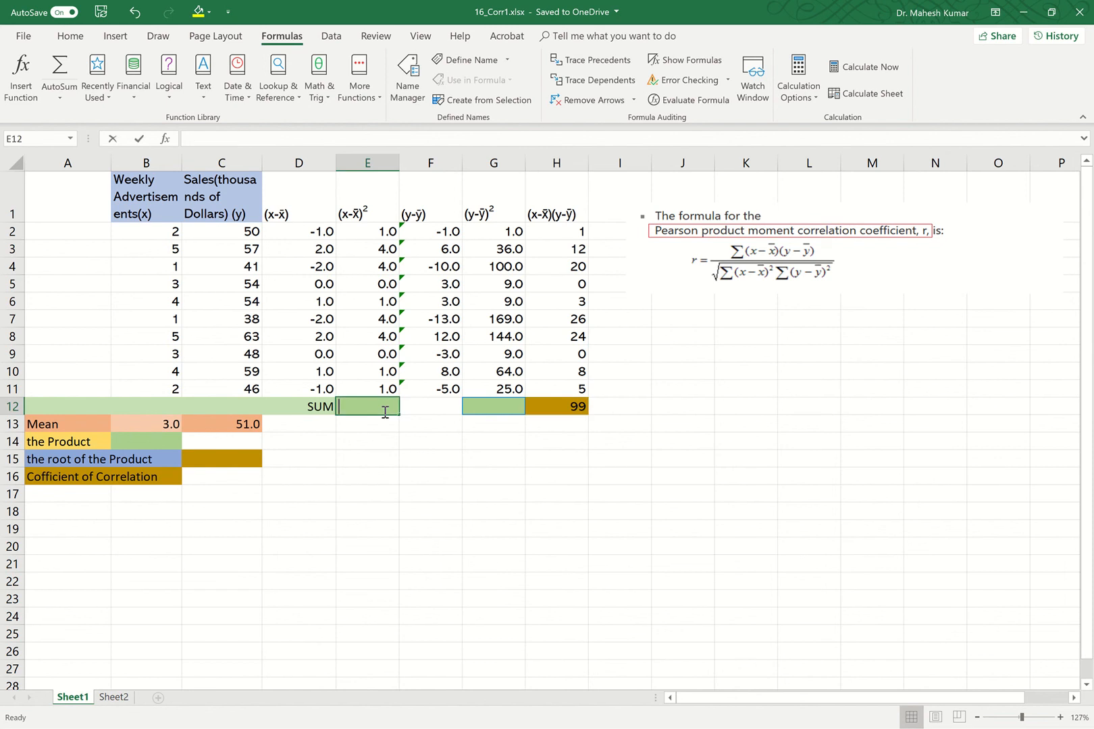
text(=)
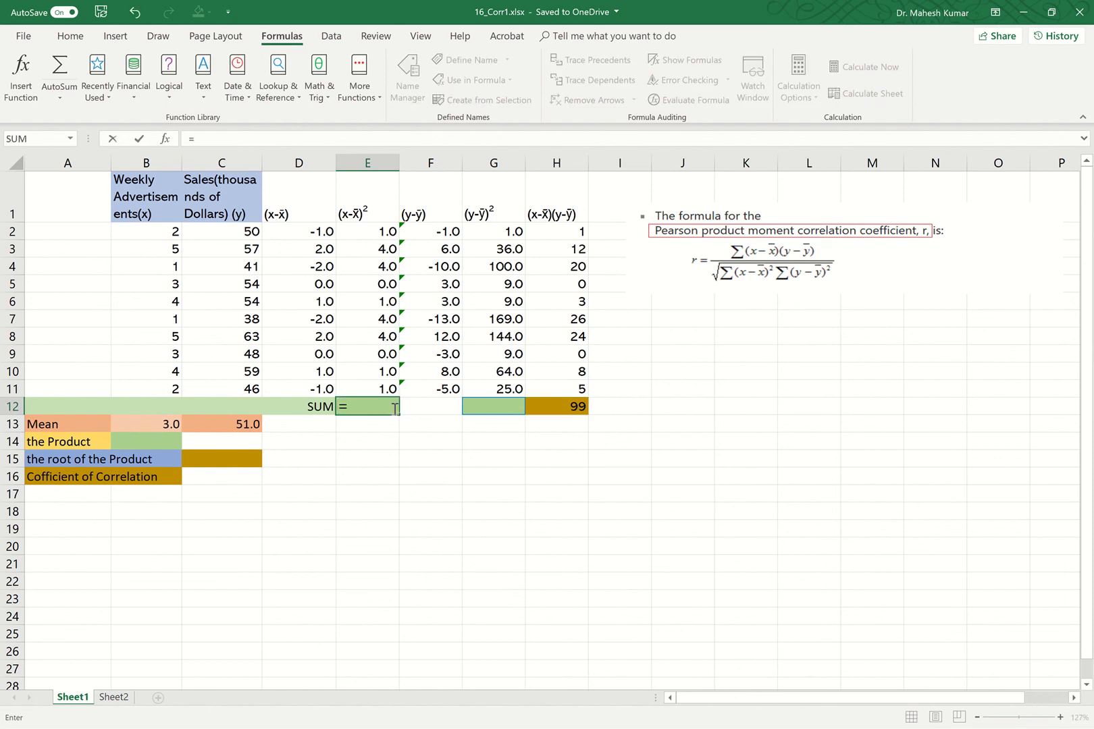
click(112, 99)
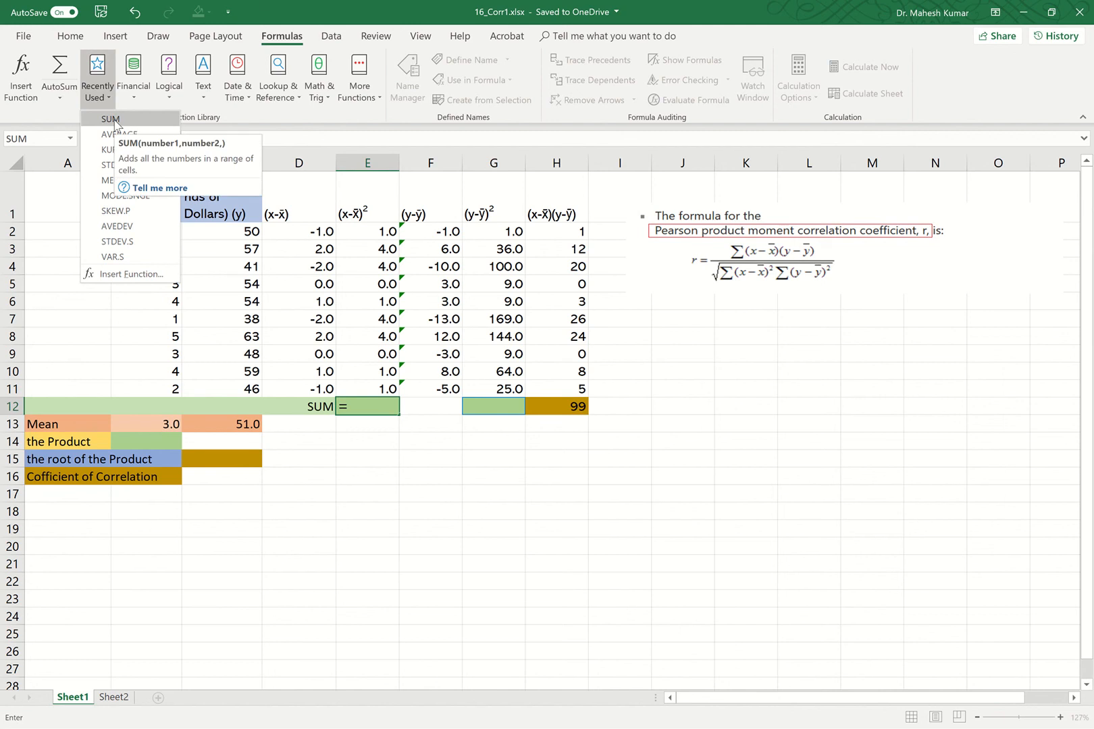
click(112, 119)
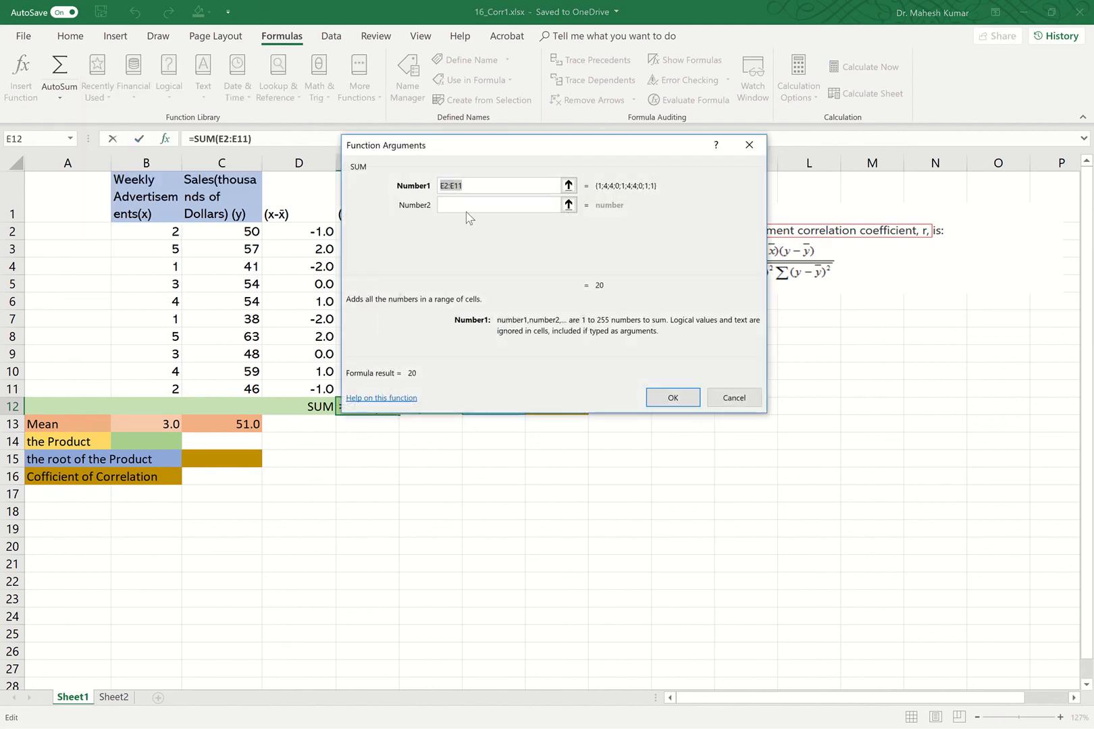
click(569, 185)
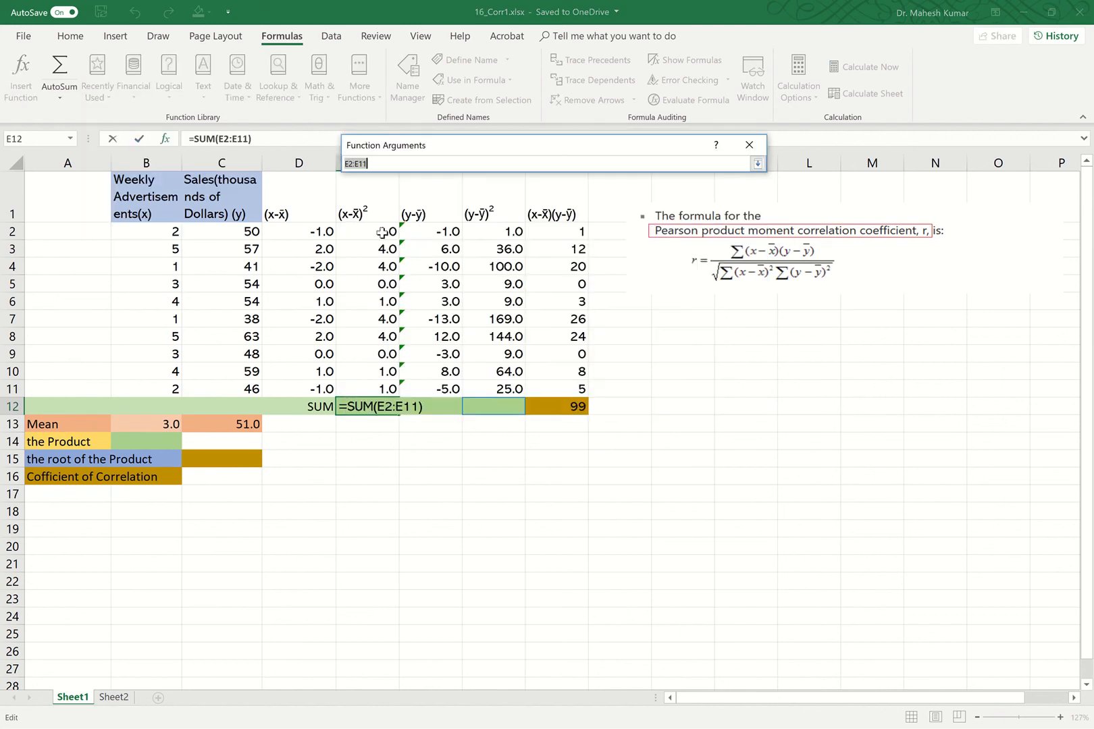
drag(383, 233, 371, 386)
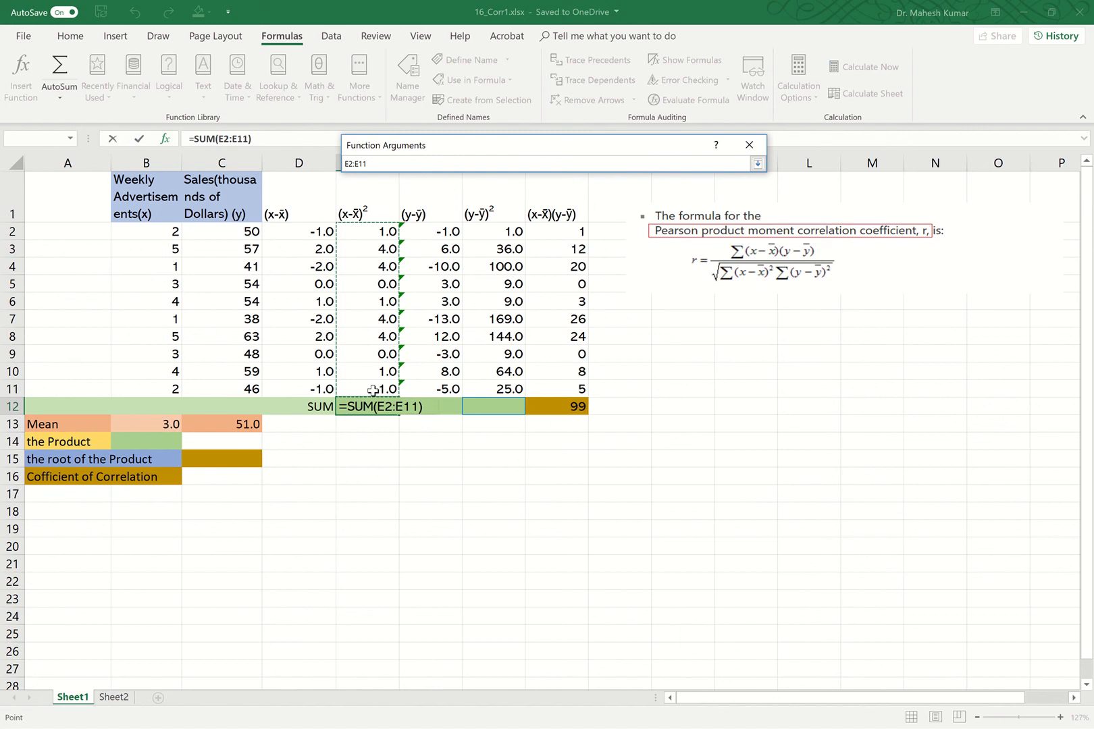
drag(489, 144, 488, 114)
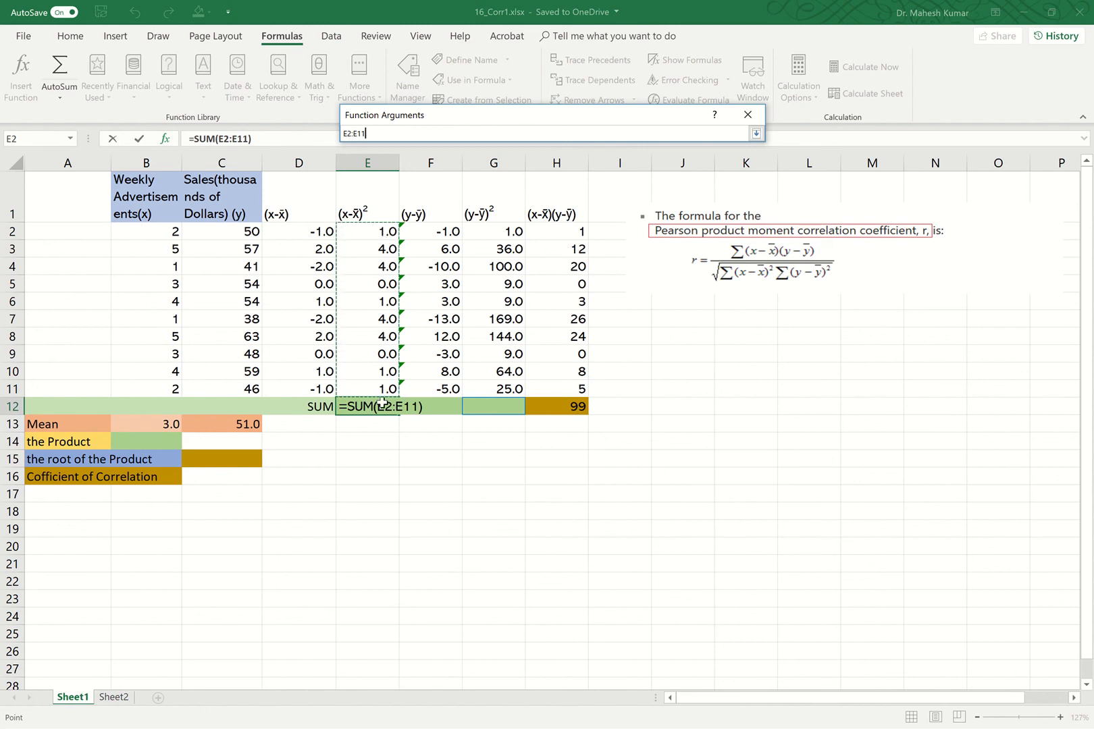
click(755, 135)
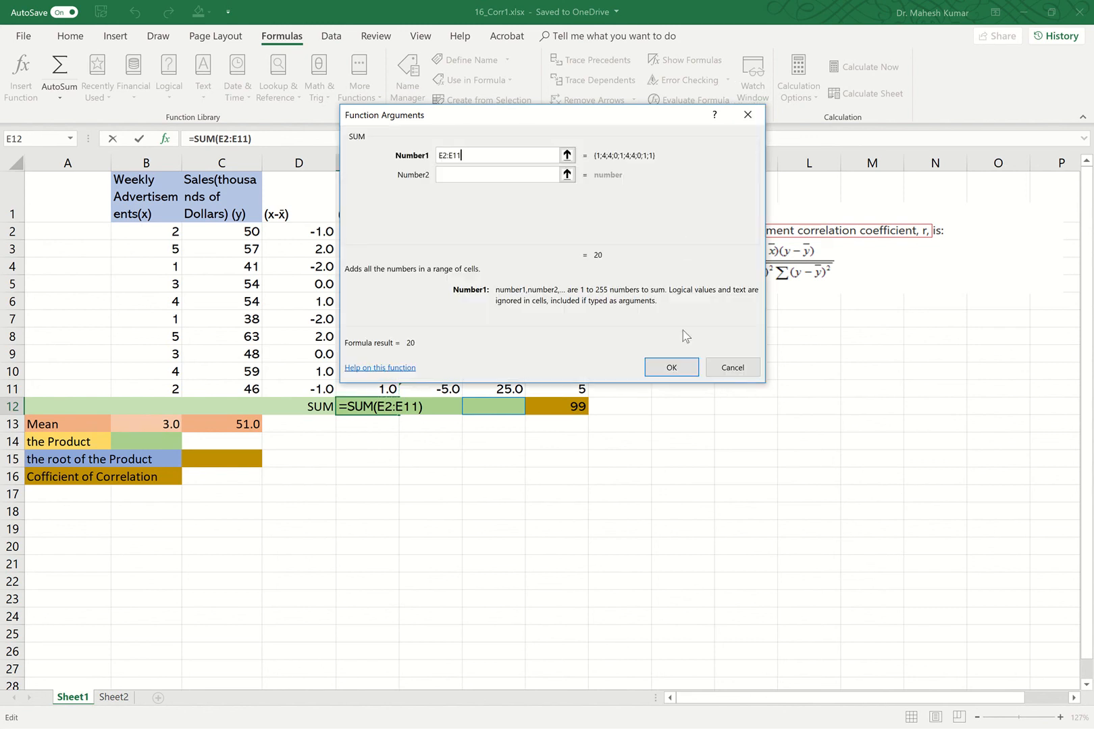
click(672, 370)
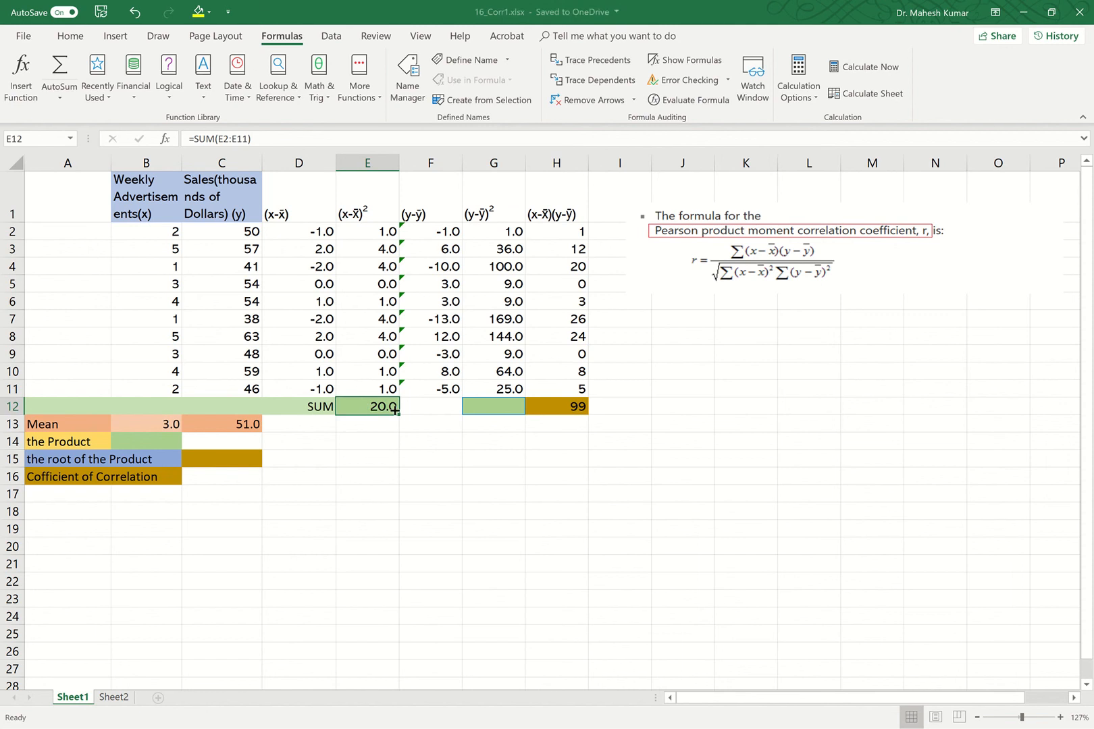
Insert SUM in G12 to total the squared sales deviations over G2:G11.
click(479, 407)
double_click(481, 407)
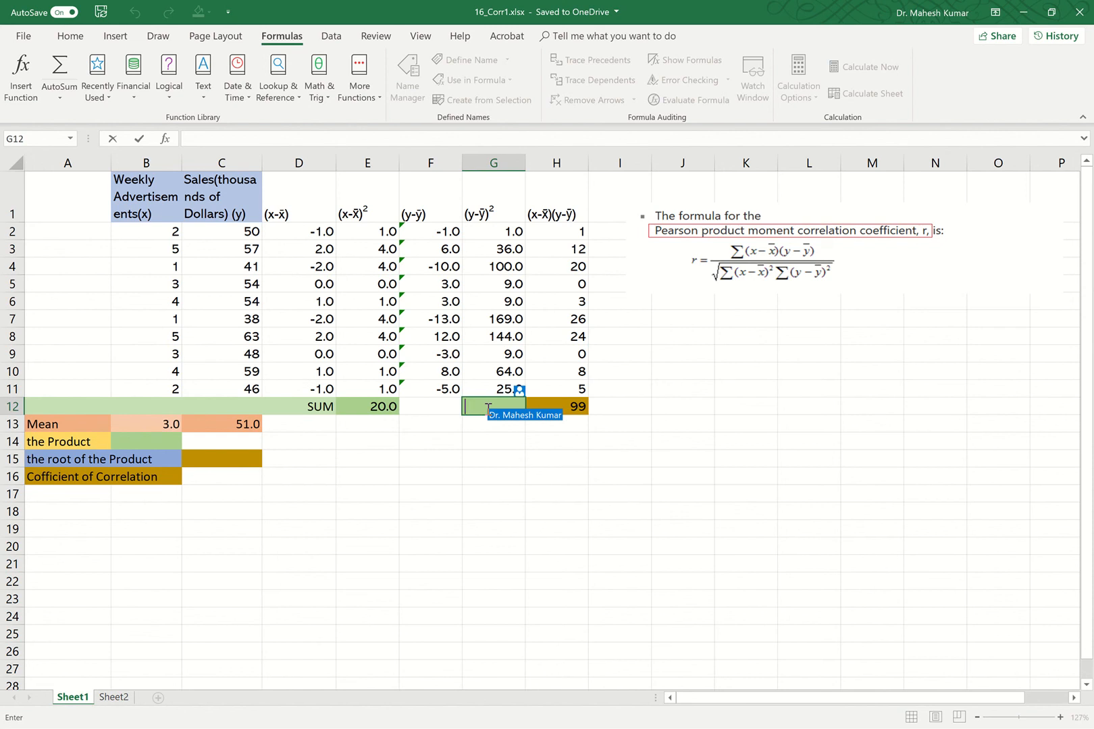
text(=)
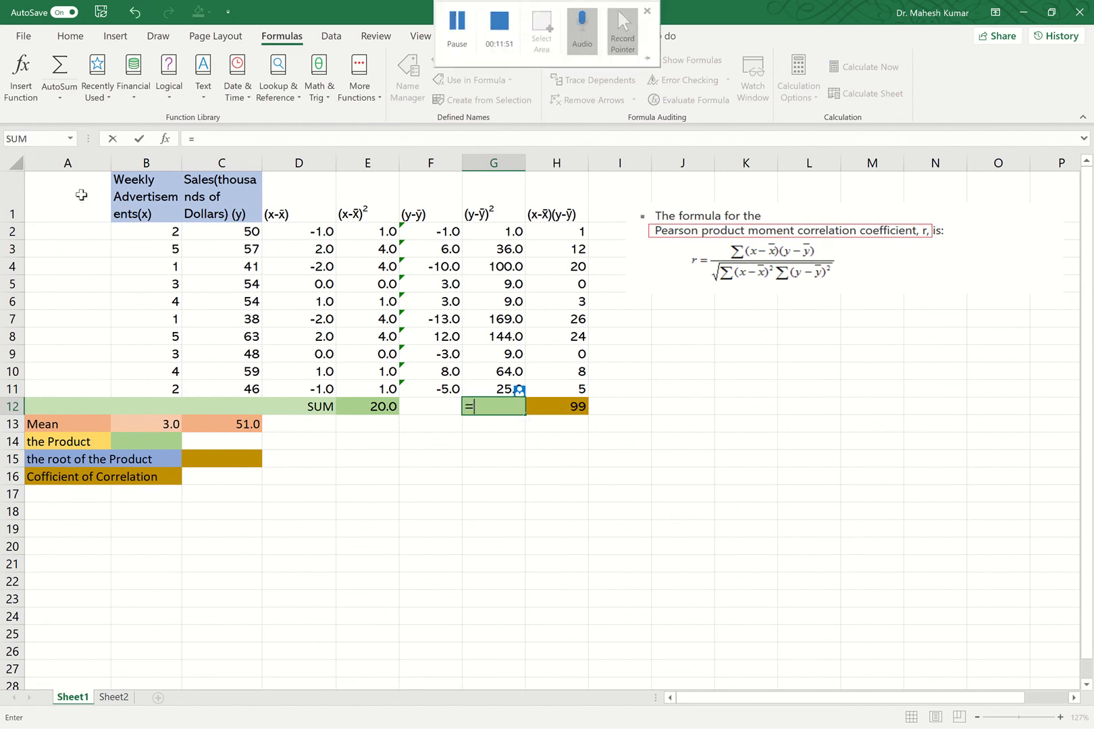
click(108, 98)
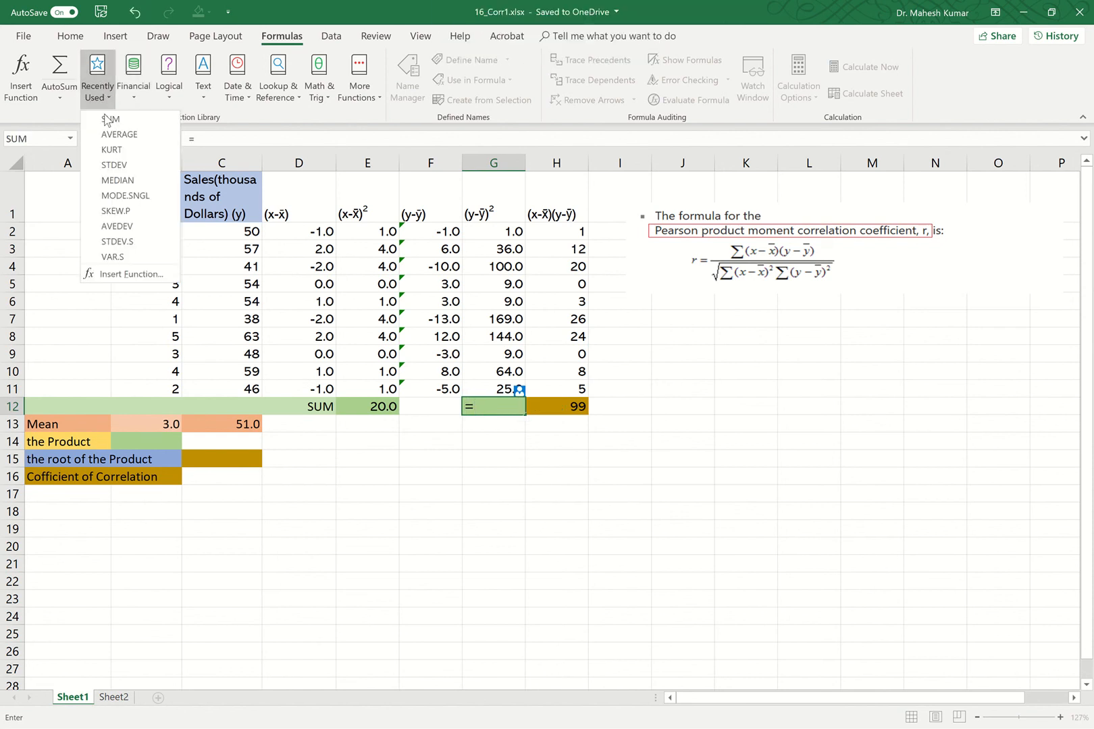
click(110, 116)
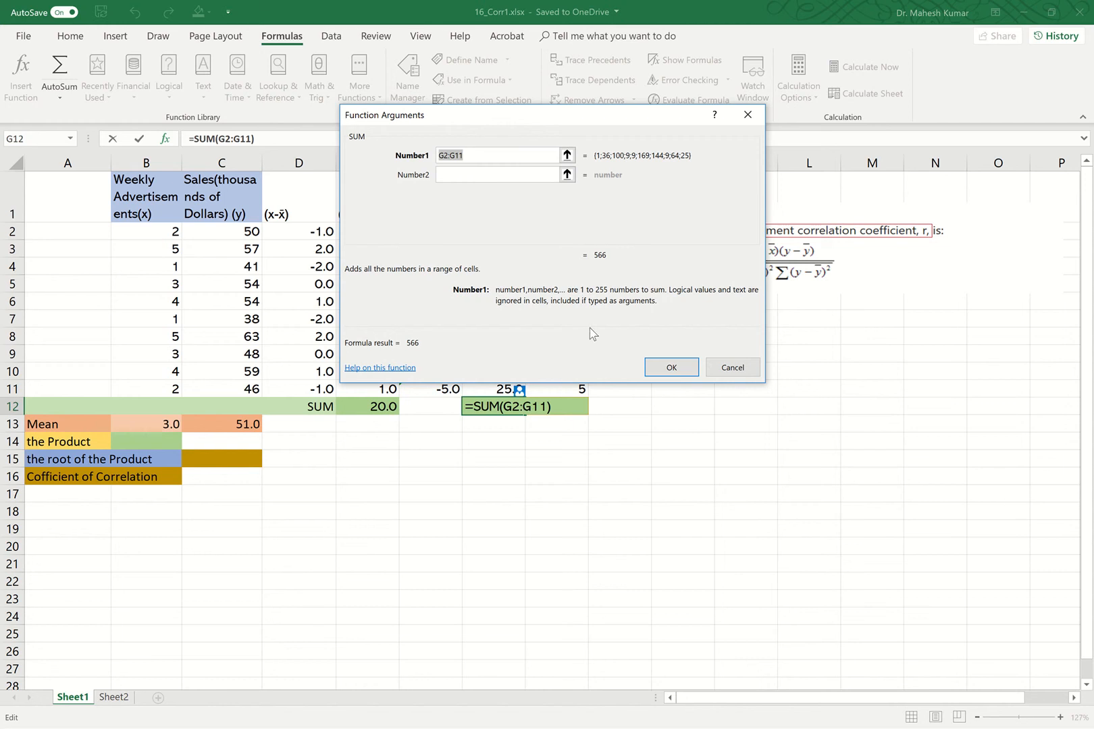
click(566, 156)
drag(483, 233, 501, 388)
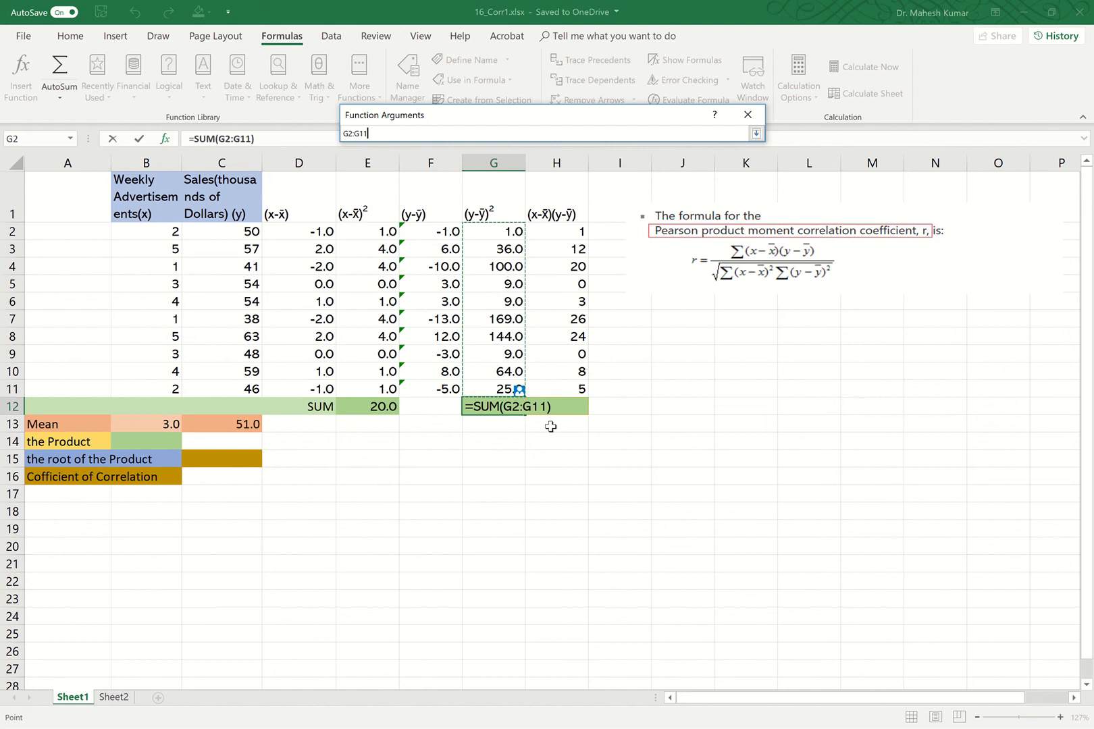
click(755, 134)
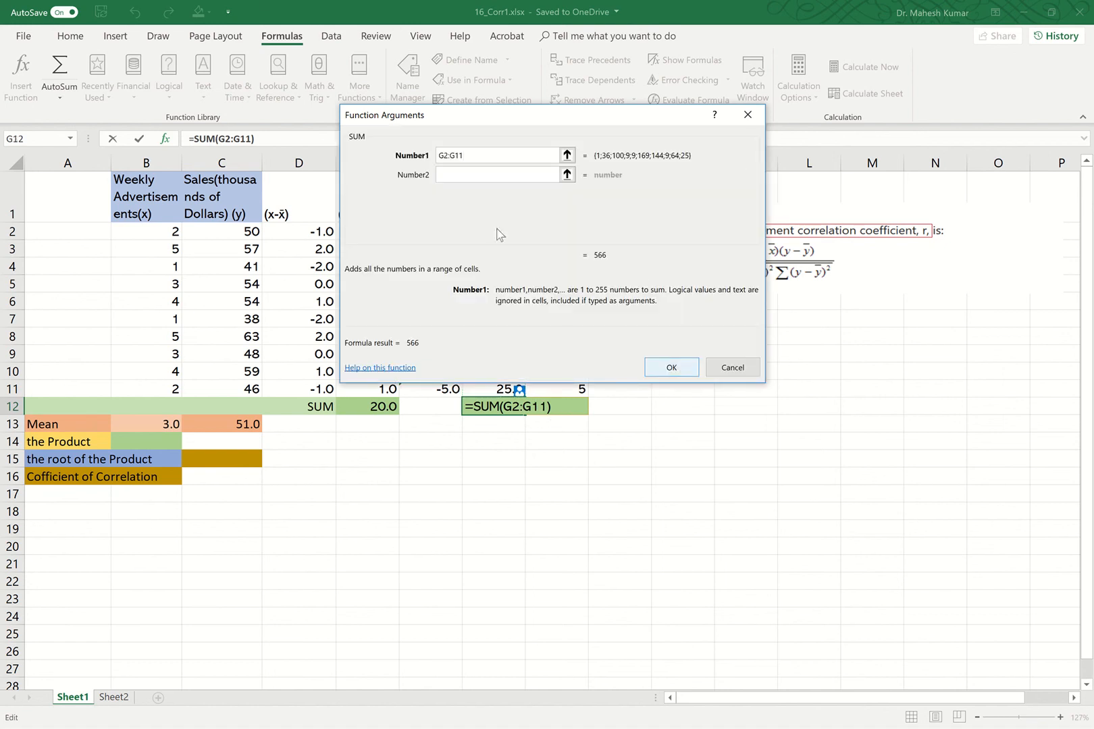
click(661, 367)
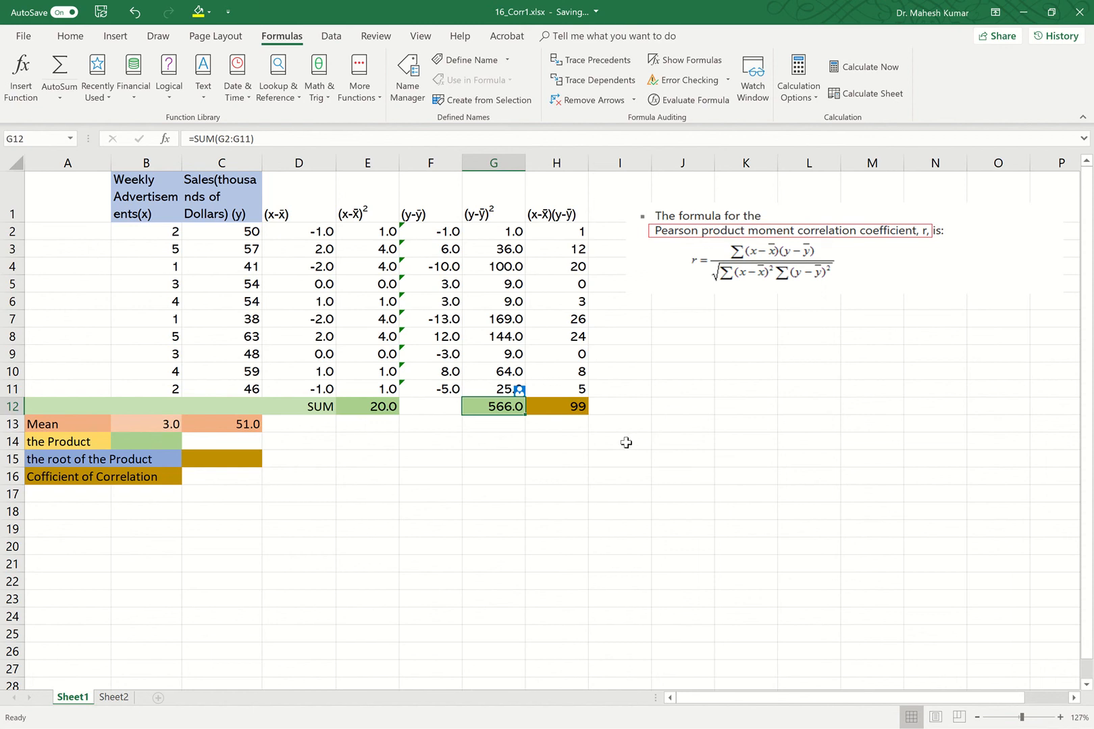
Enter =E12*G12 in B14 to multiply the two sums of squared deviations.
click(154, 440)
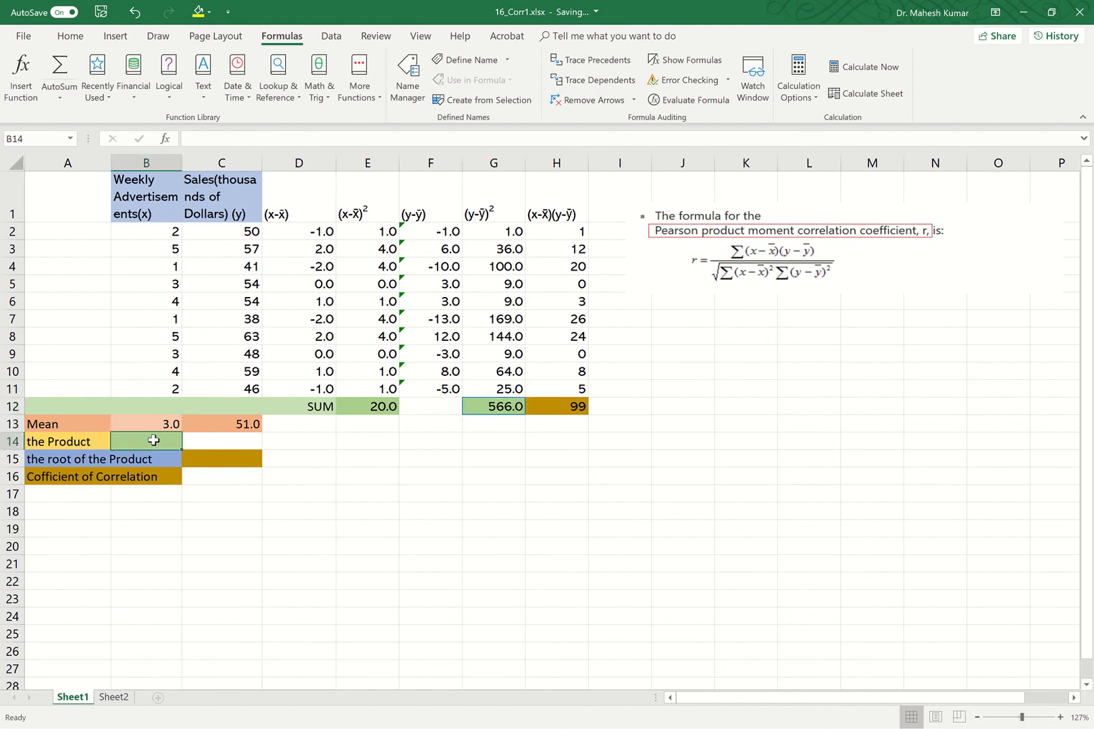
double_click(154, 440)
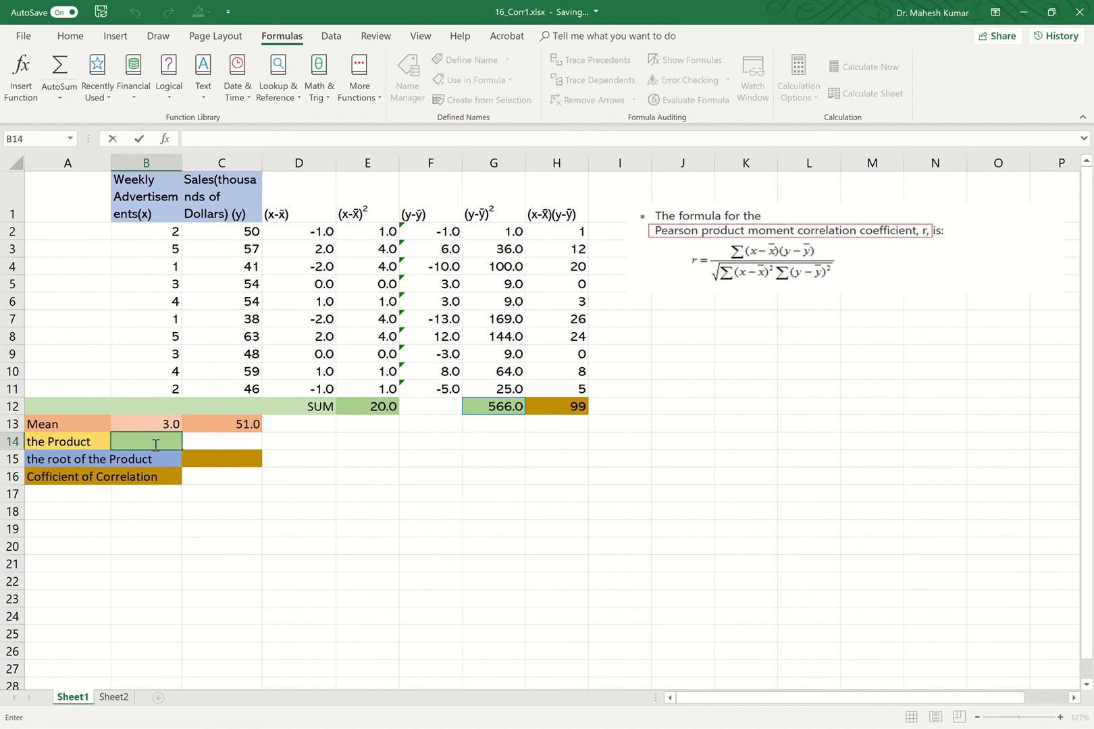
text(=)
click(375, 407)
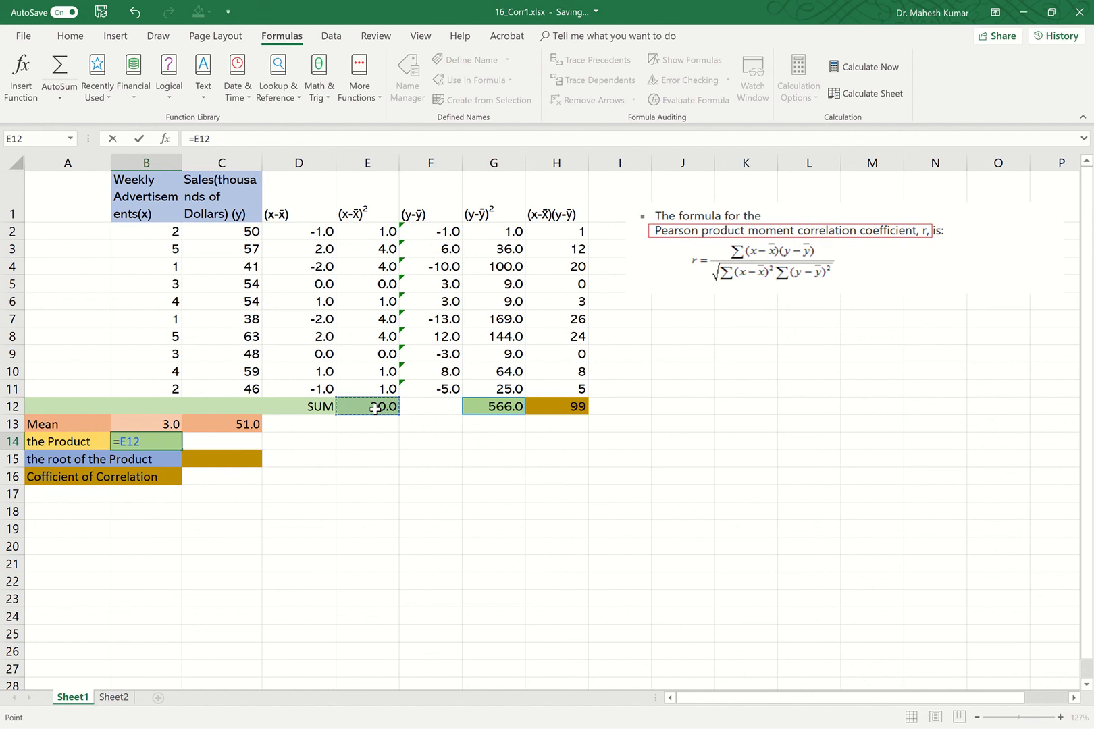
click(504, 409)
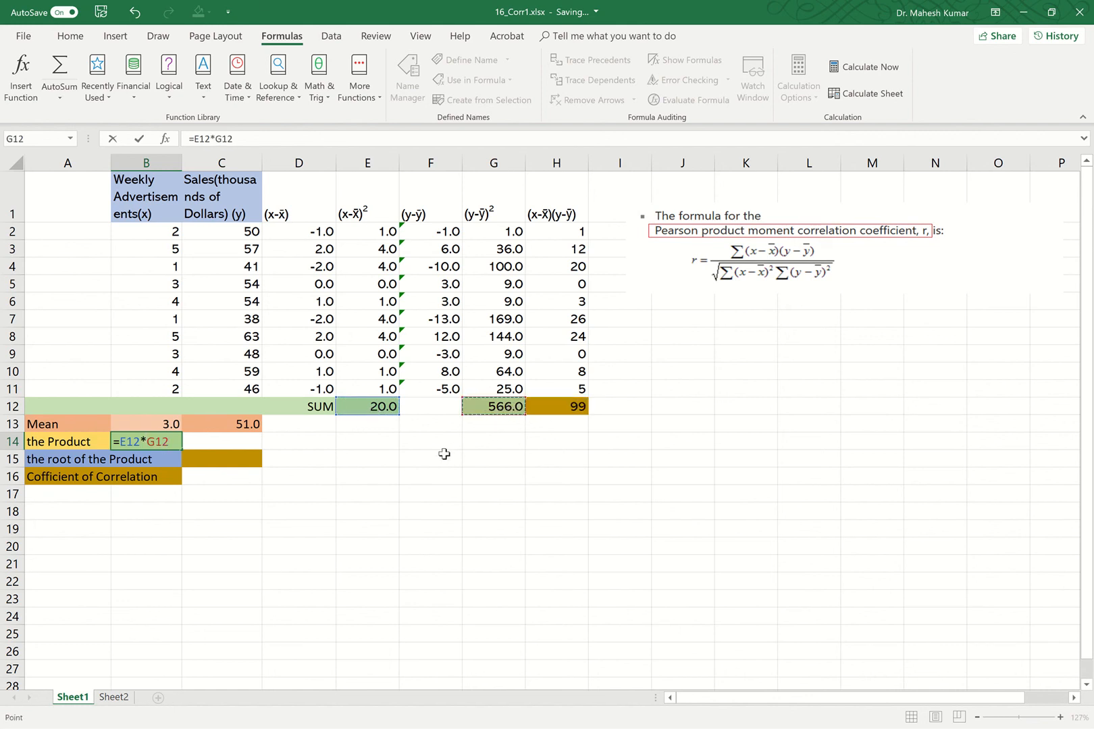
click(139, 138)
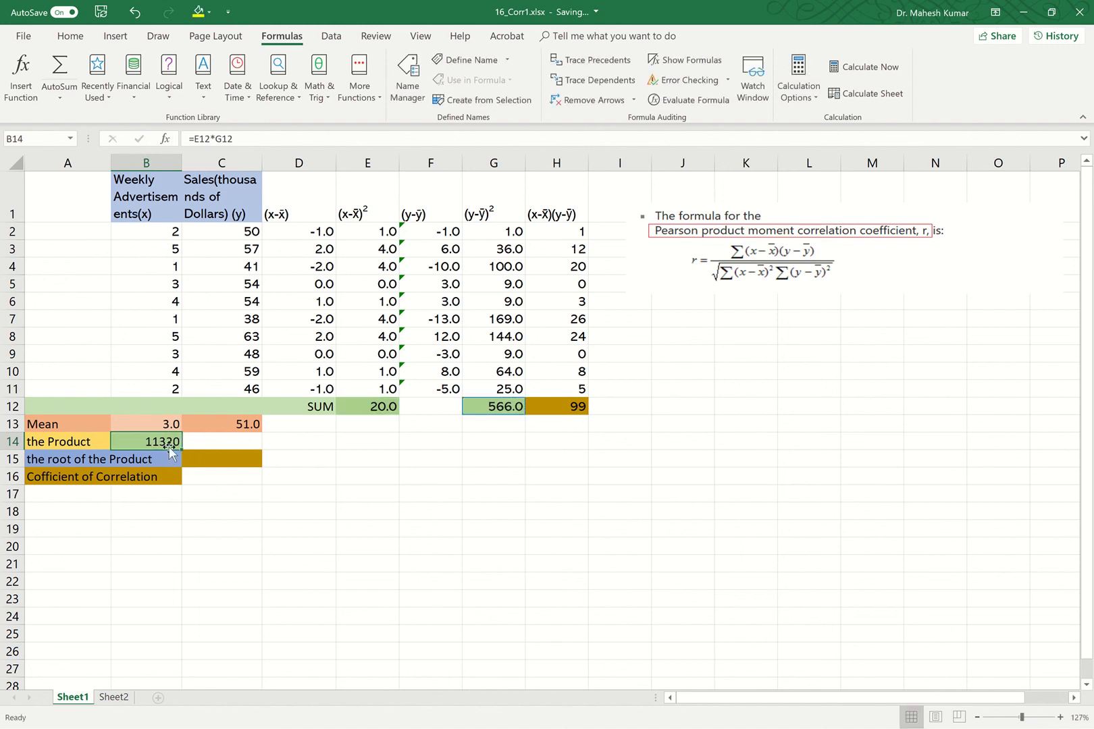
Enter =B14^0.5 in C15 to take the square root of the product of squared-deviation sums.
click(211, 459)
double_click(211, 460)
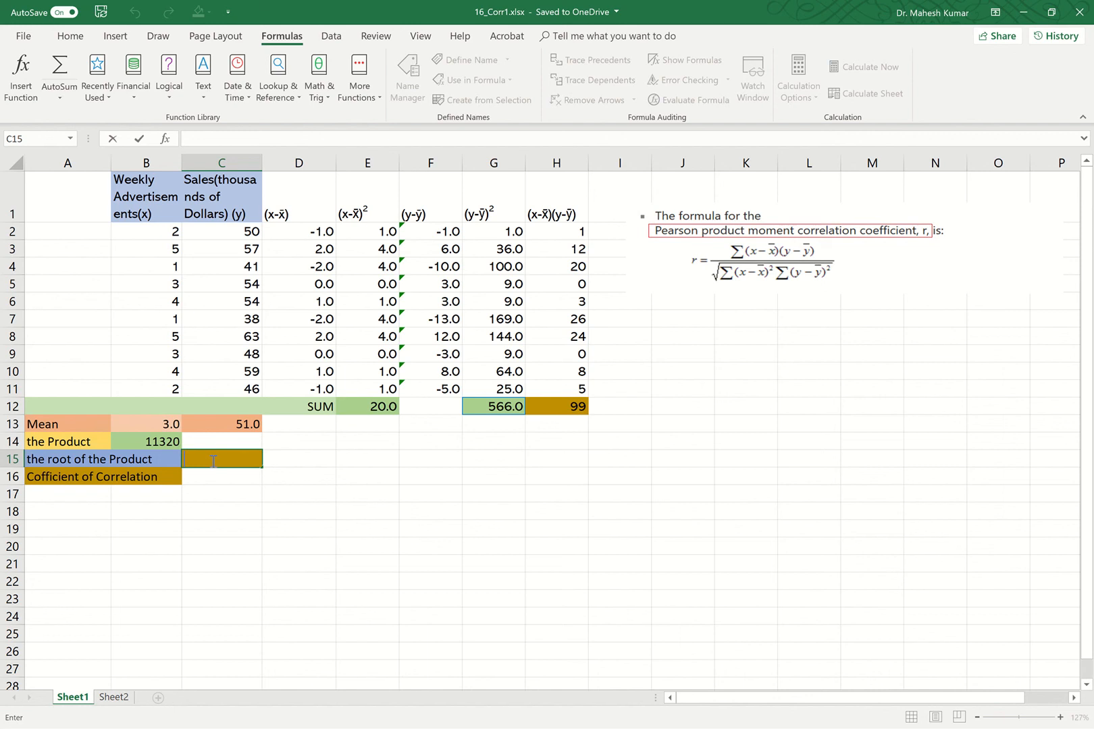
text(=)
click(174, 443)
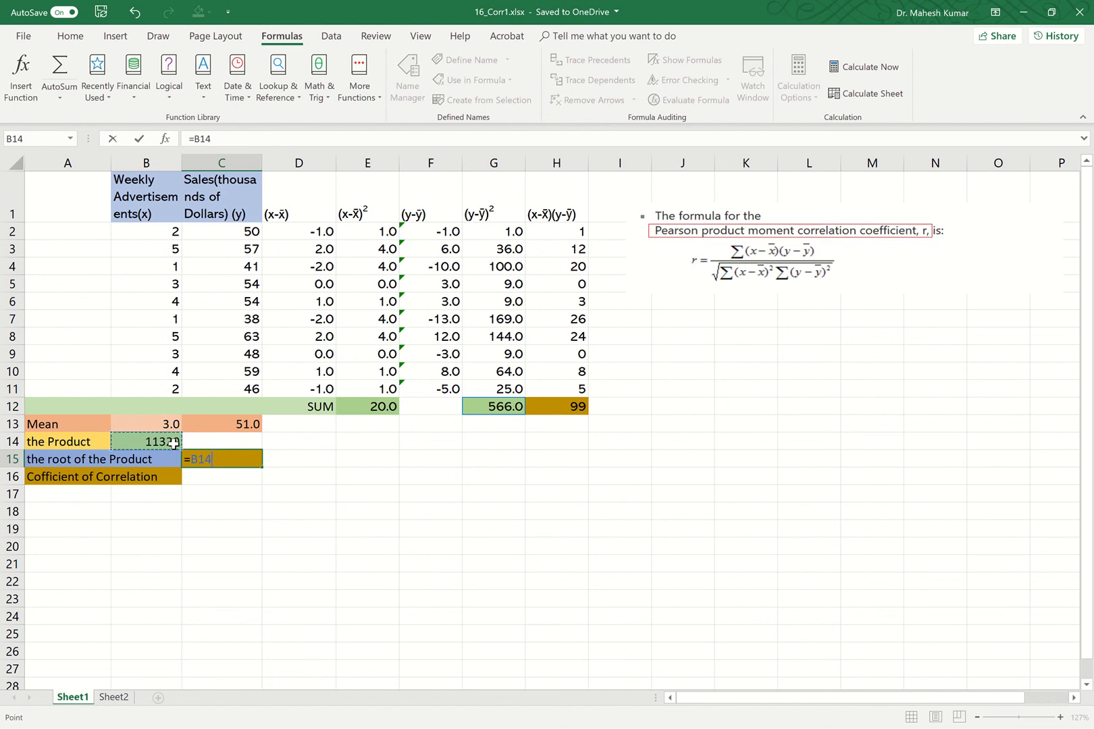
text(^.5)
click(141, 140)
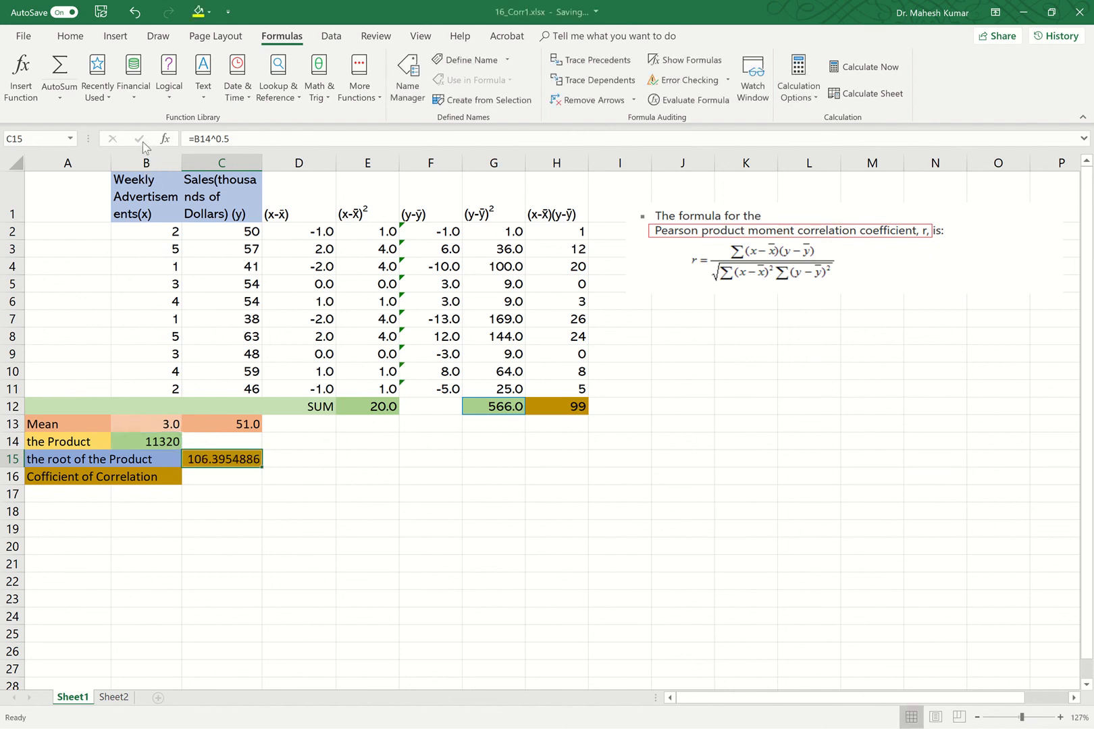
Enter =H12/C15 in C16 to compute the coefficient of correlation.
double_click(216, 476)
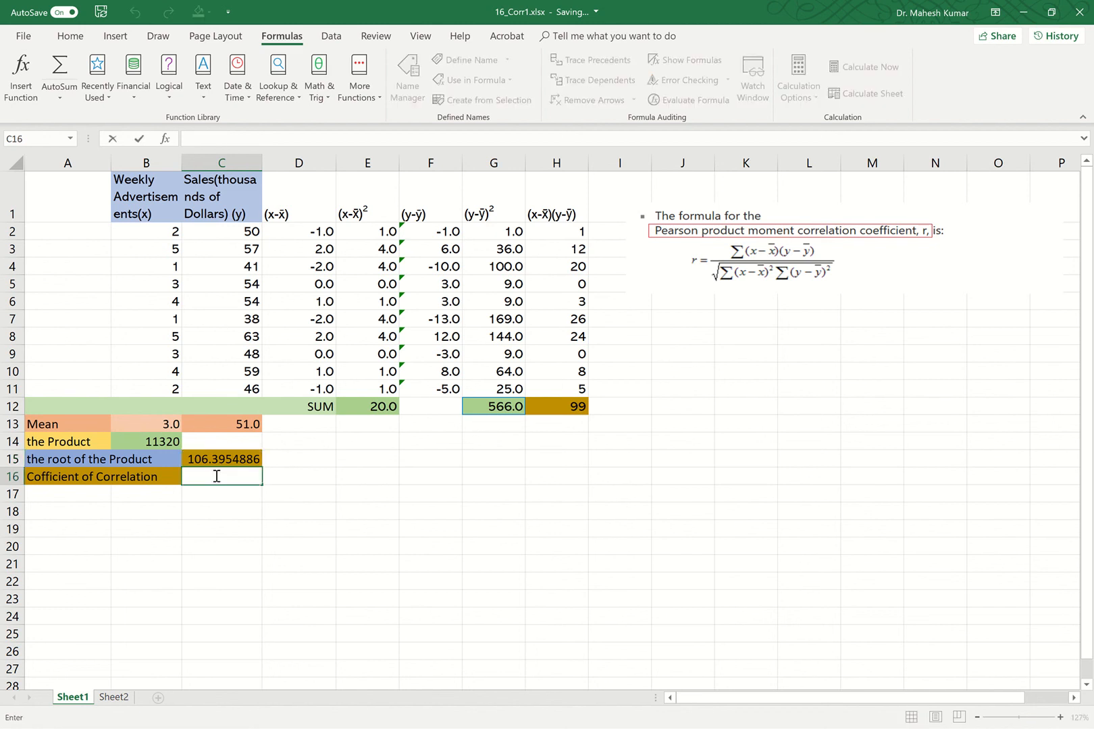
text(=)
click(578, 406)
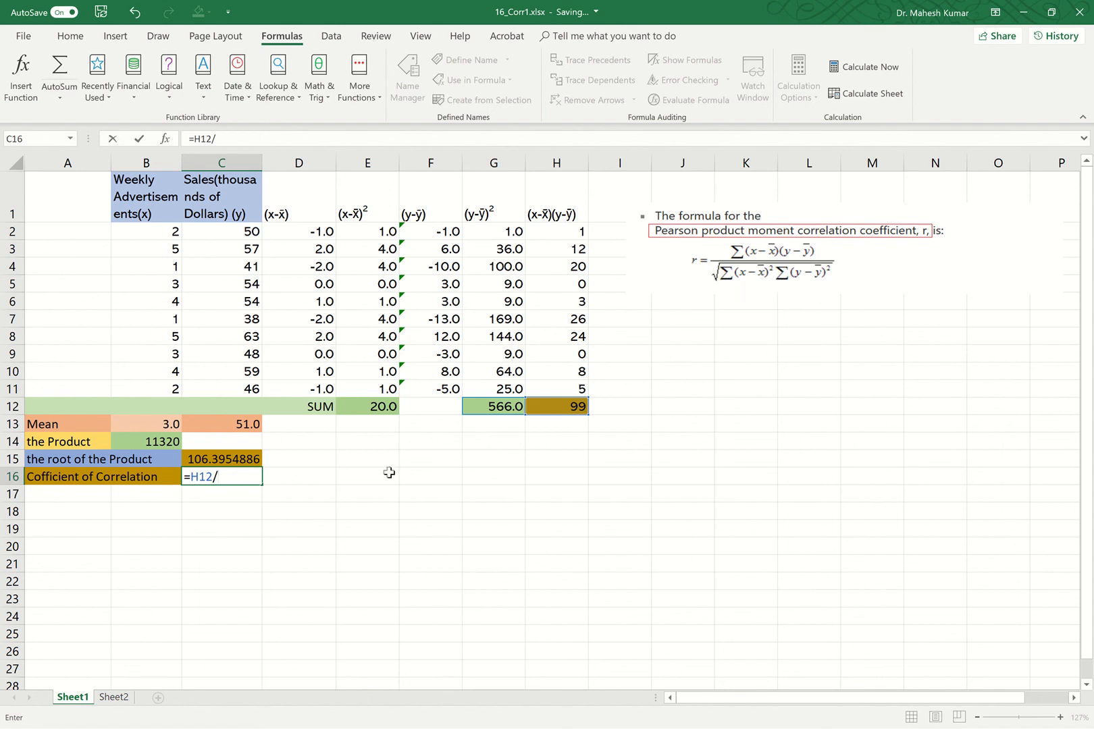
click(244, 456)
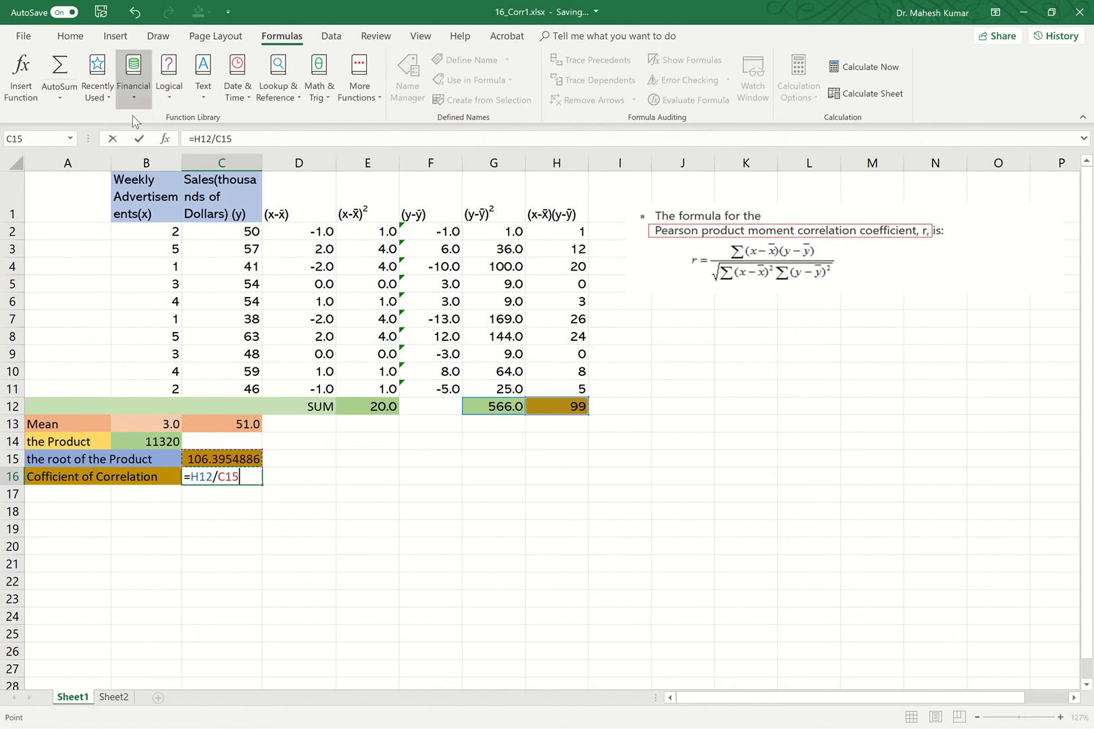
click(139, 139)
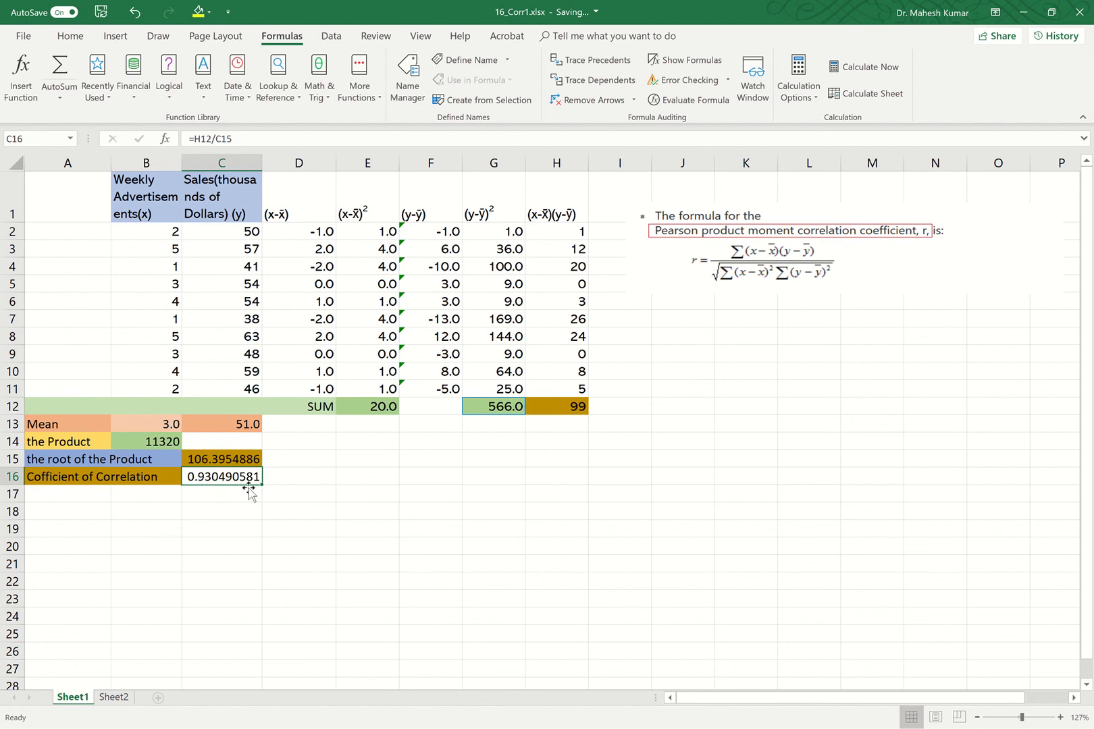
Reduce the decimal places of the coefficient in C16 to two.
click(74, 36)
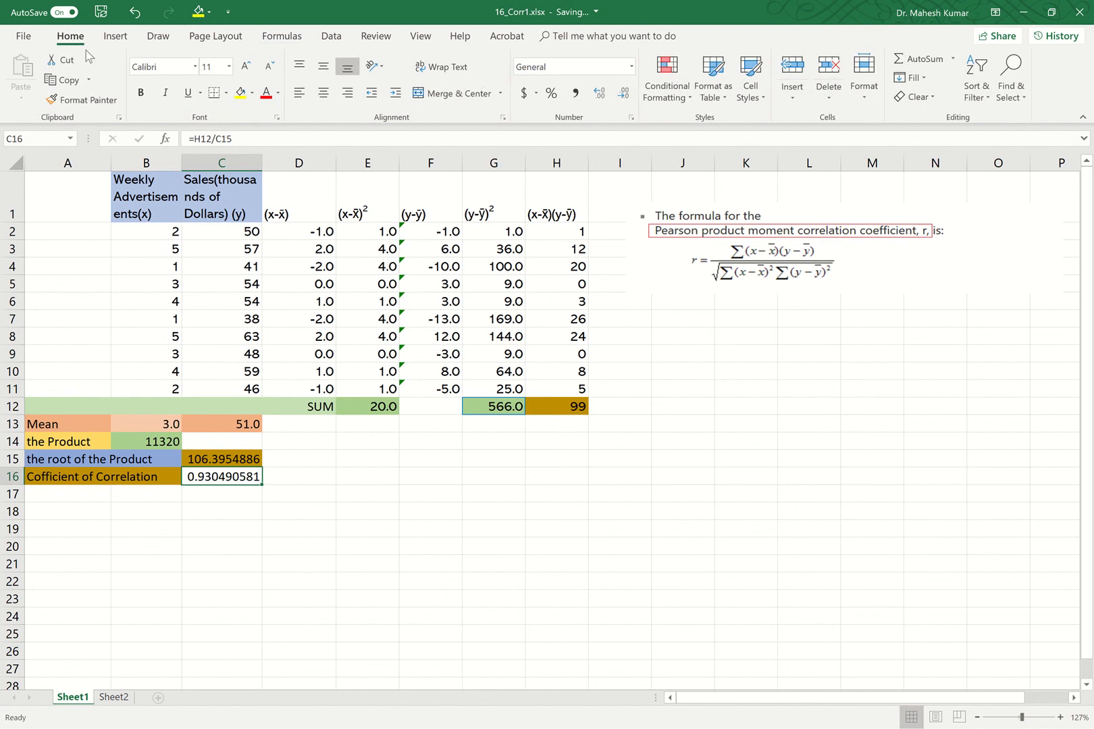
click(623, 94)
click(622, 93)
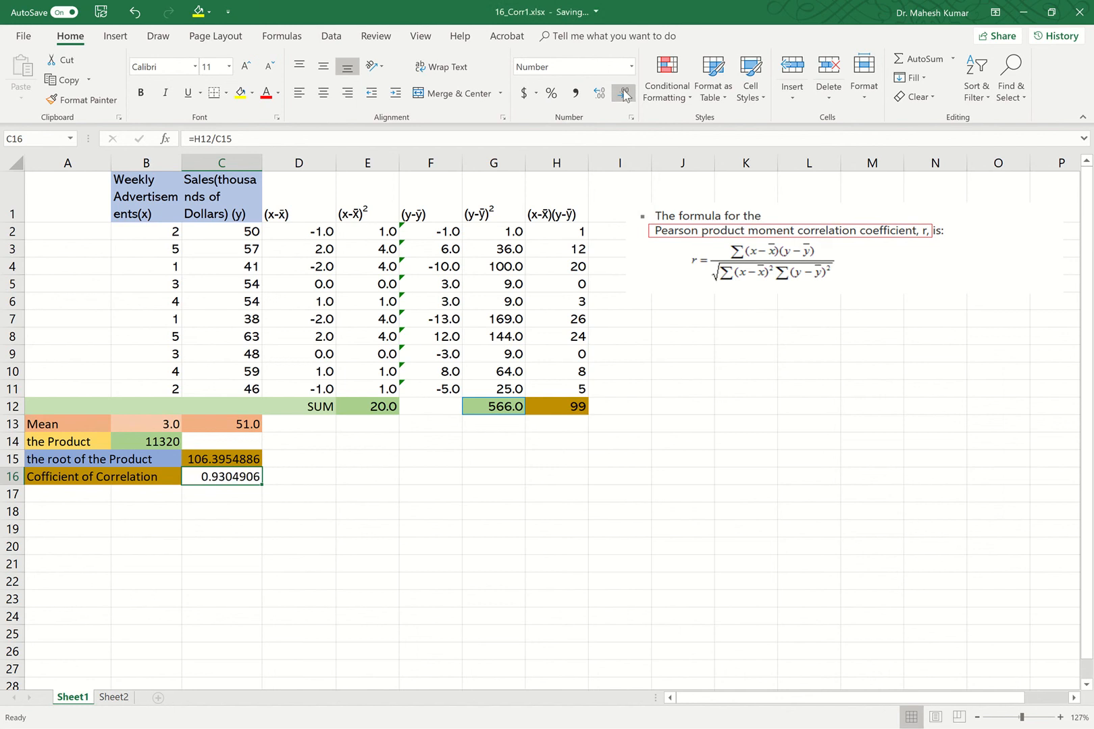
click(623, 94)
click(622, 94)
click(623, 94)
click(623, 94)
click(622, 94)
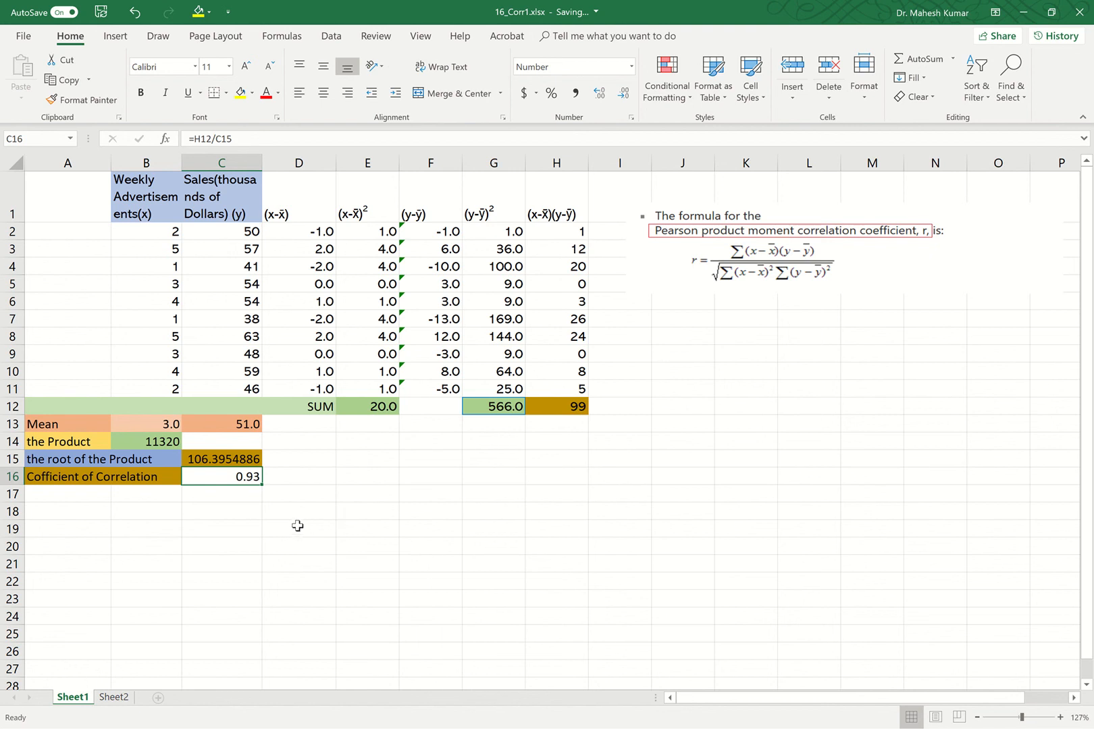
Start a formula in C18 and find the CORREL function through Insert Function by searching for correlation.
double_click(237, 511)
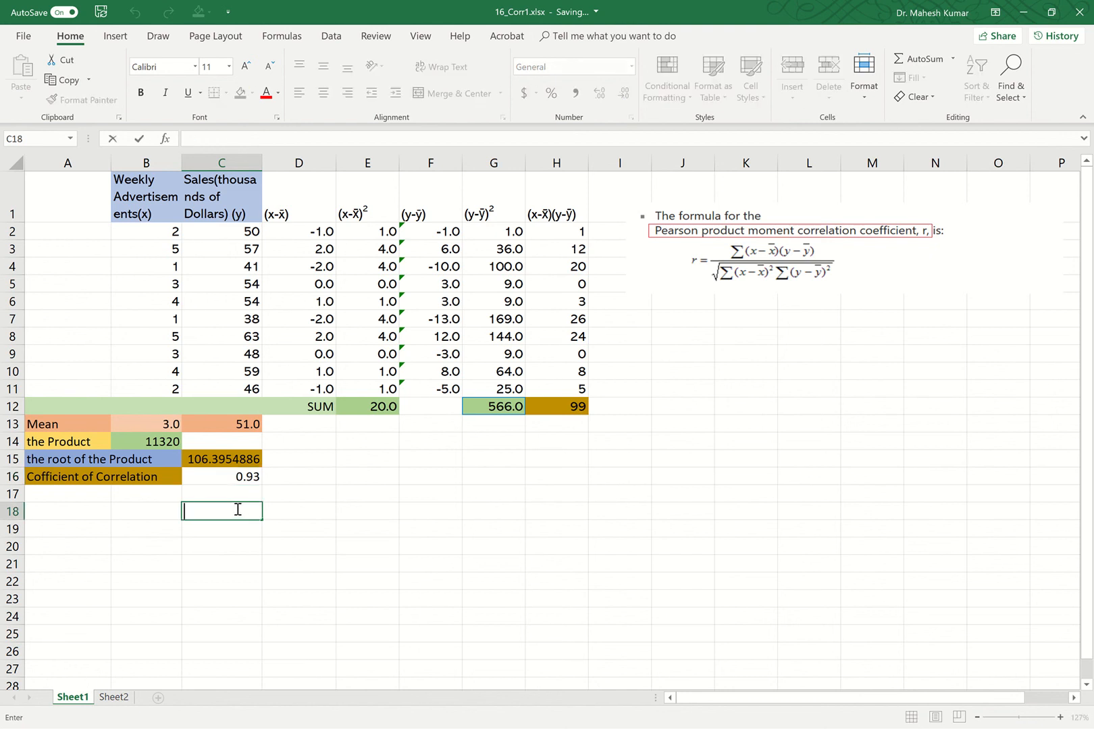
text(=)
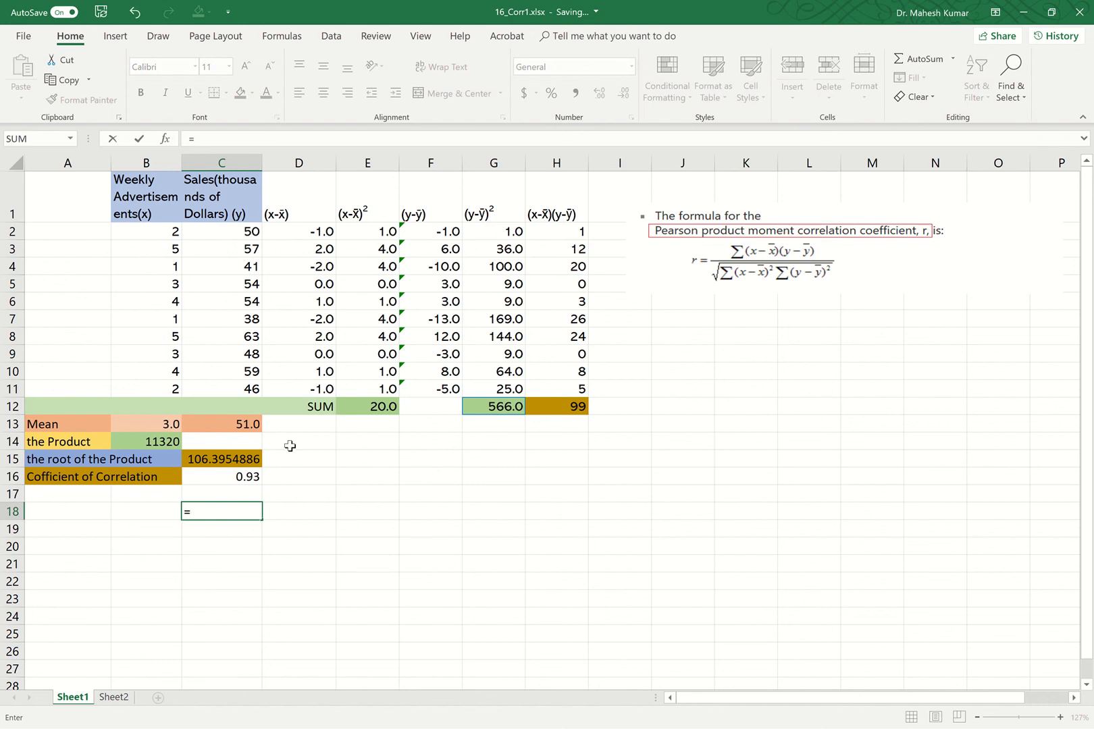
click(281, 36)
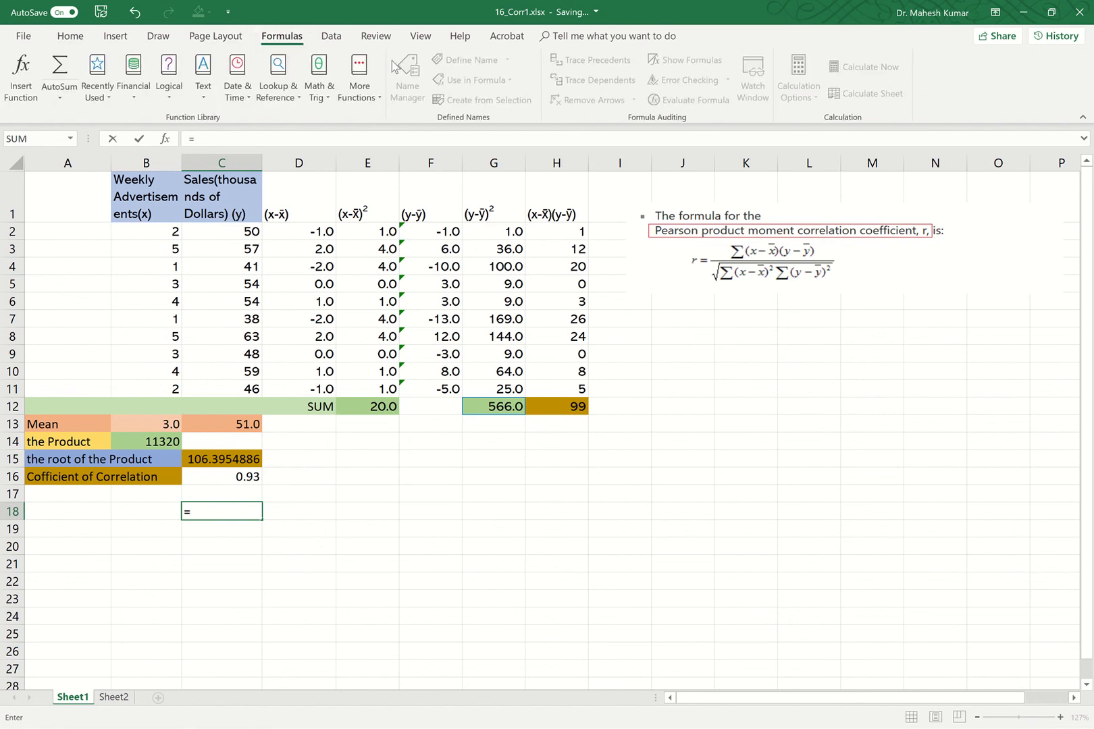
click(362, 80)
mouse_move(377, 120)
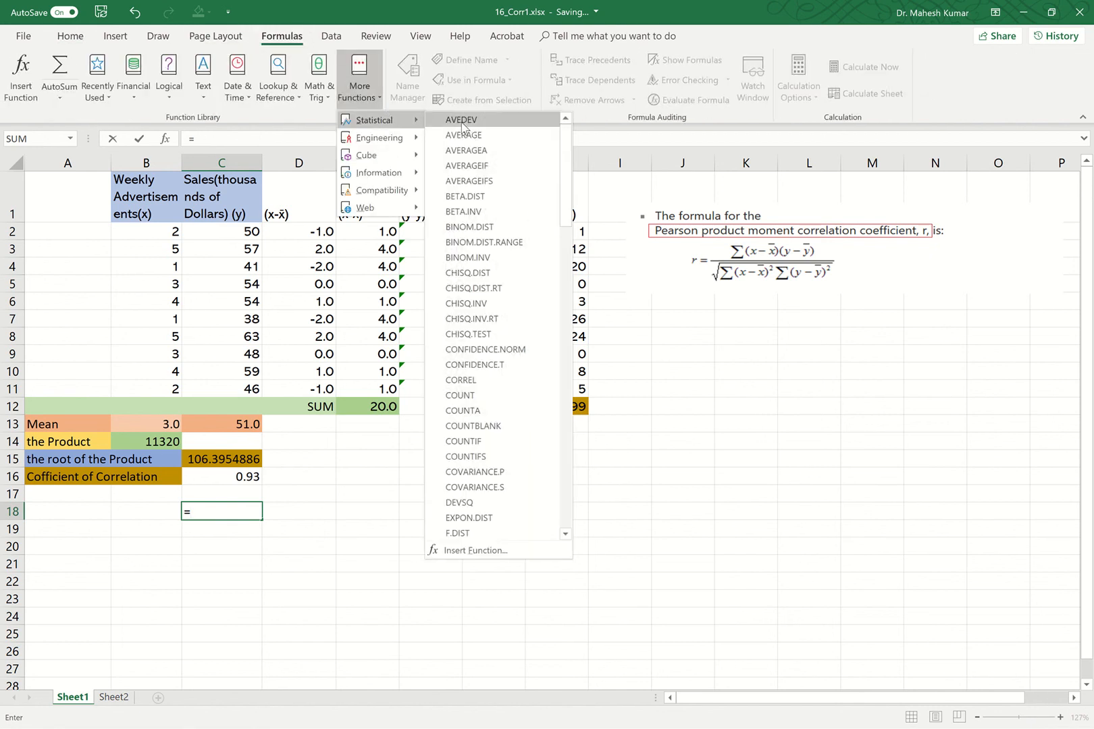
click(446, 550)
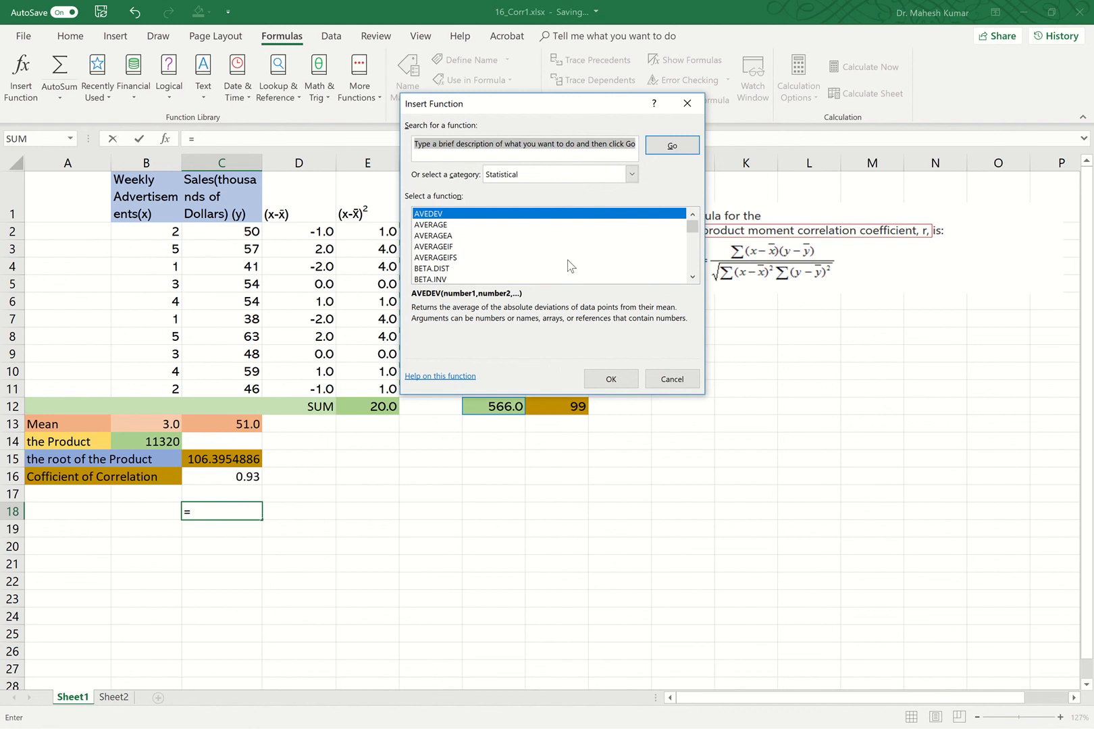
text(corrrelation)
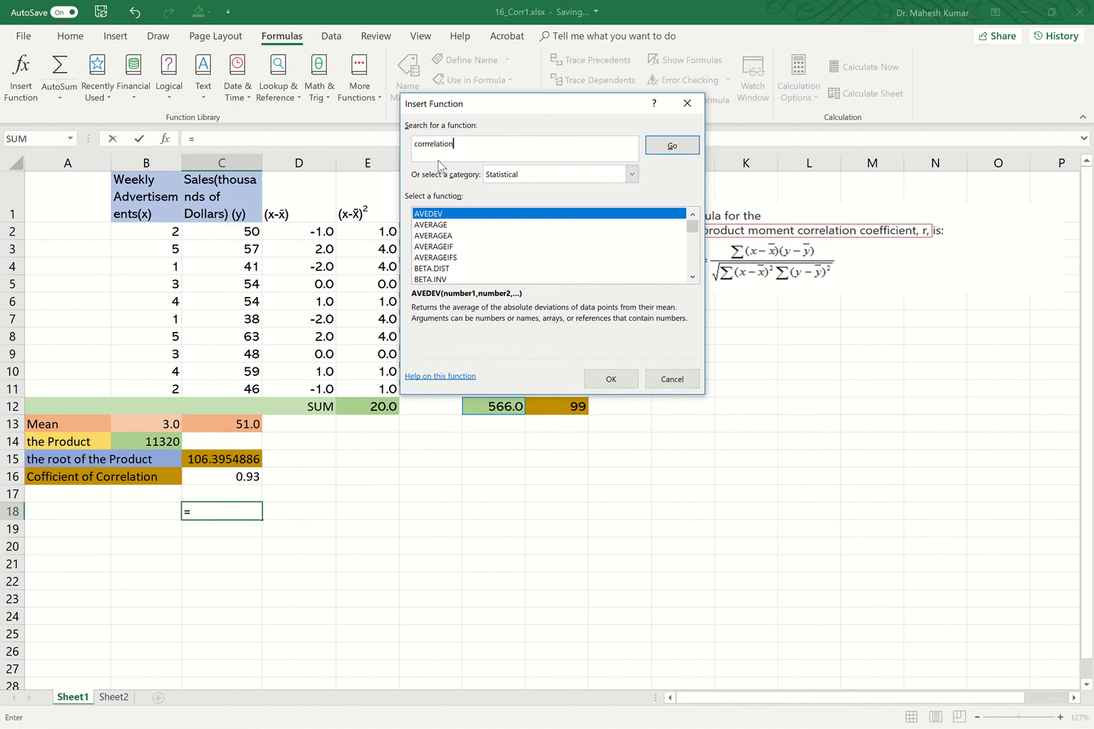
click(669, 146)
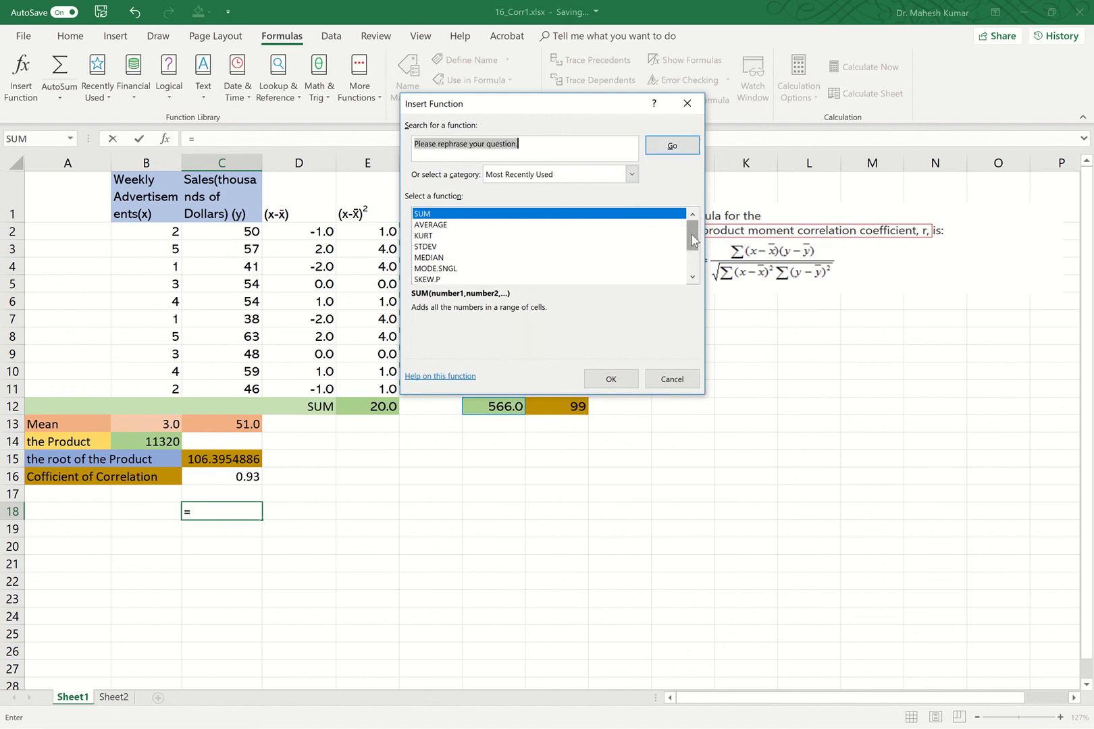
mouse_move(693, 238)
mouse_down()
mouse_move(696, 273)
mouse_move(714, 233)
mouse_up()
click(553, 145)
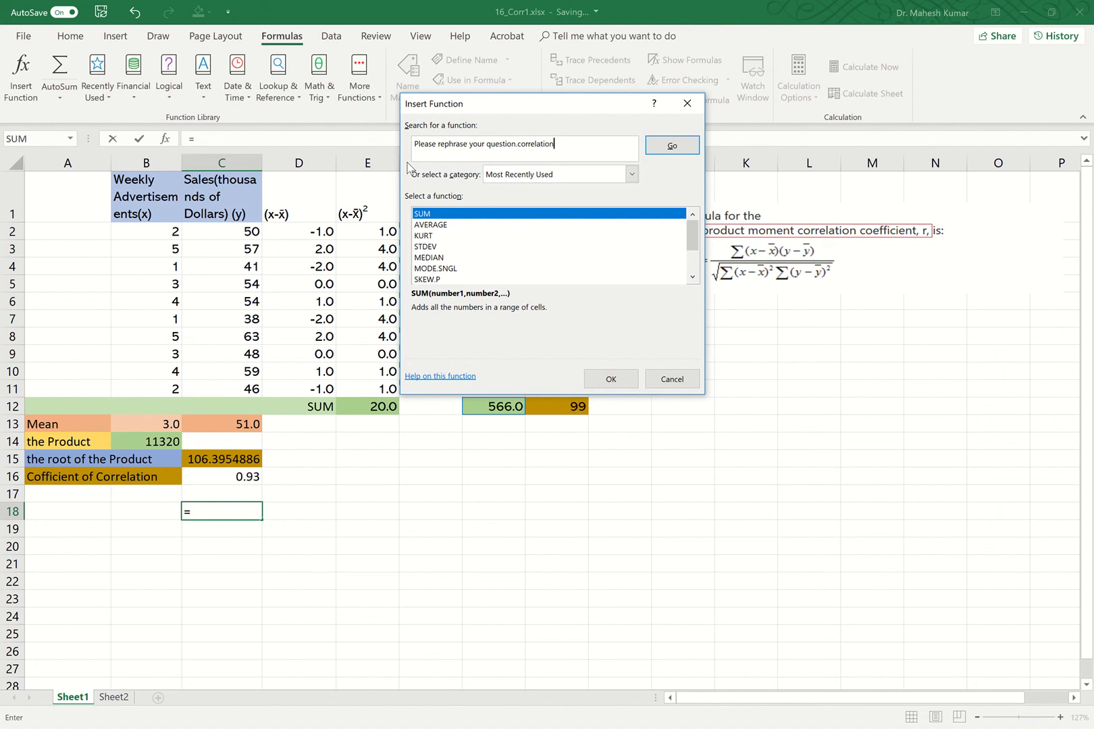
click(631, 175)
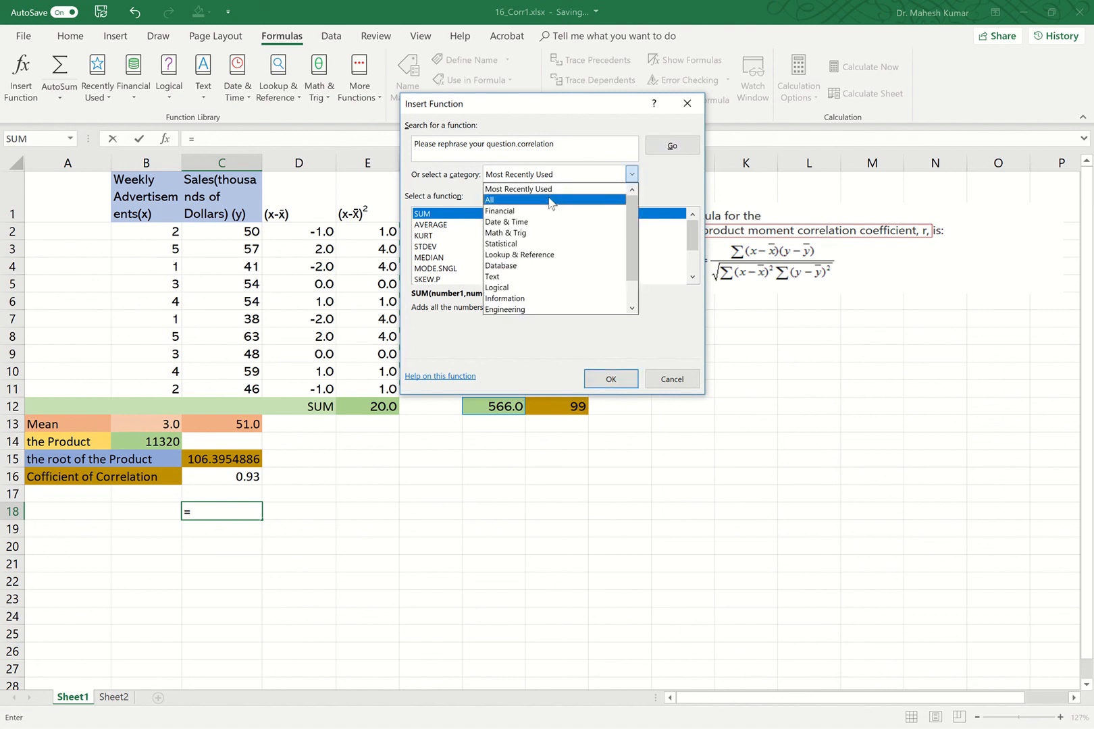
click(530, 243)
click(672, 146)
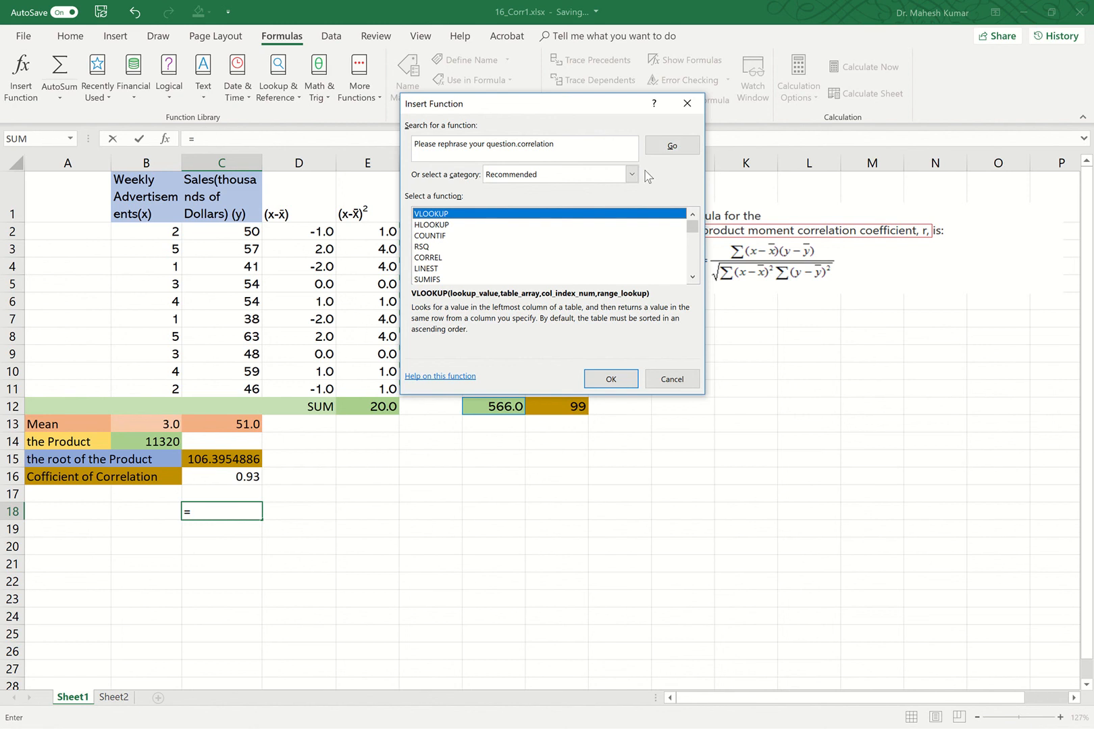
click(598, 148)
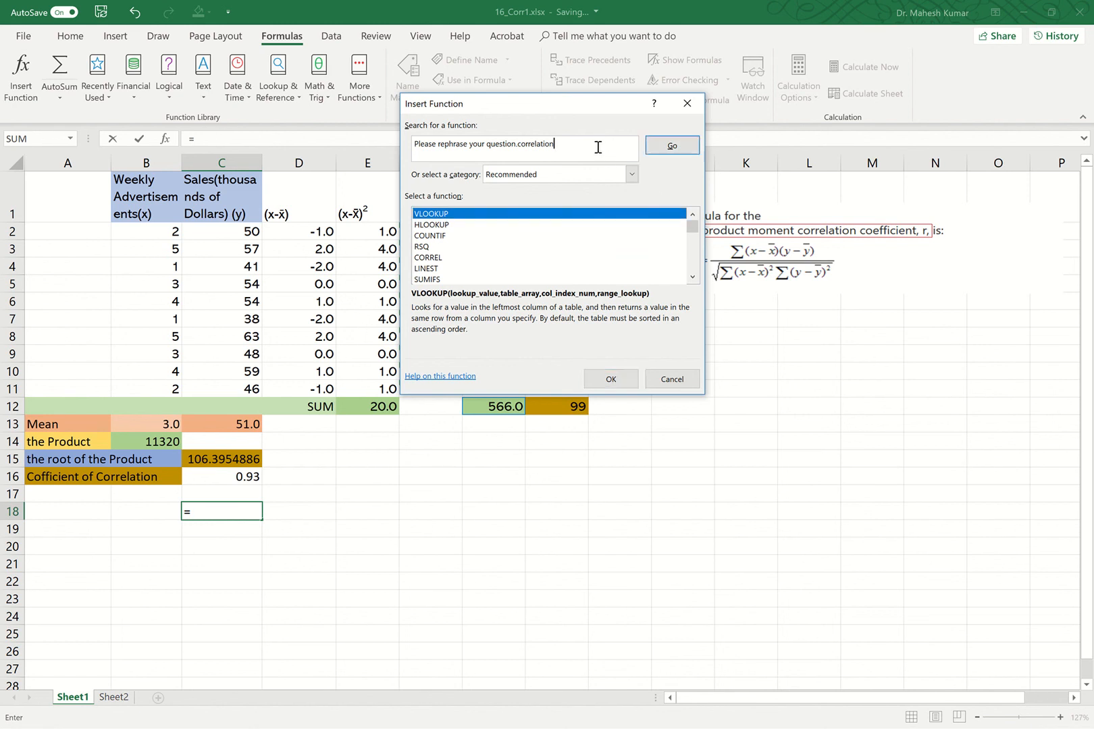
click(438, 262)
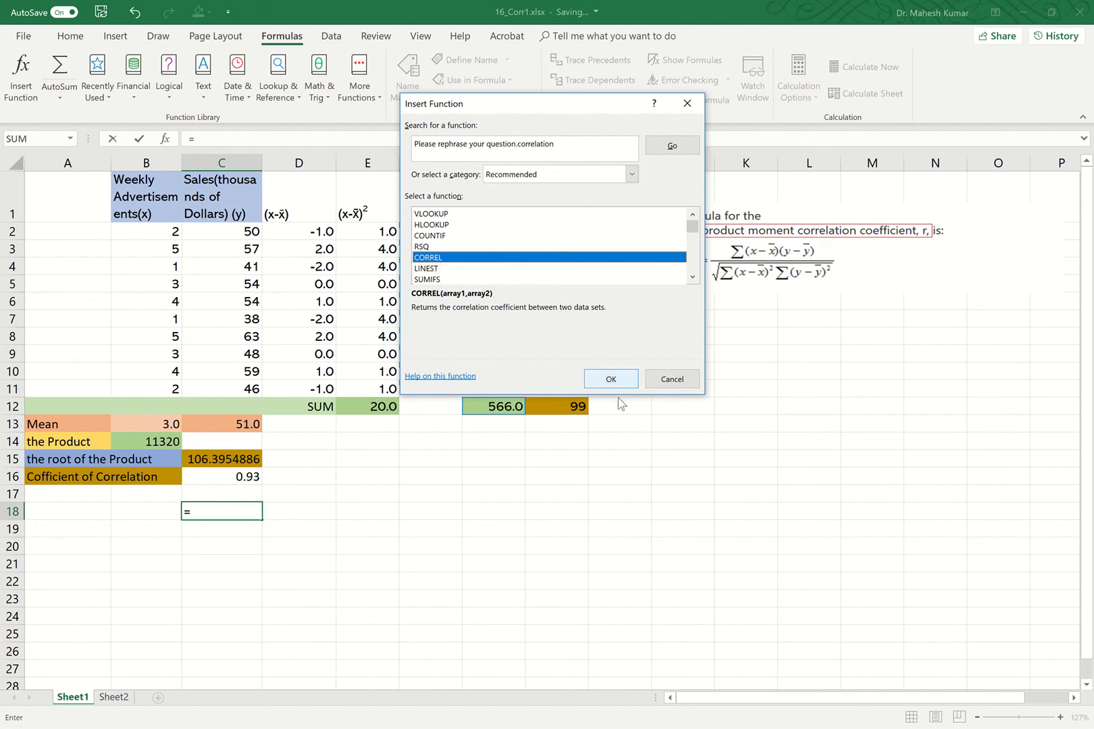
click(624, 375)
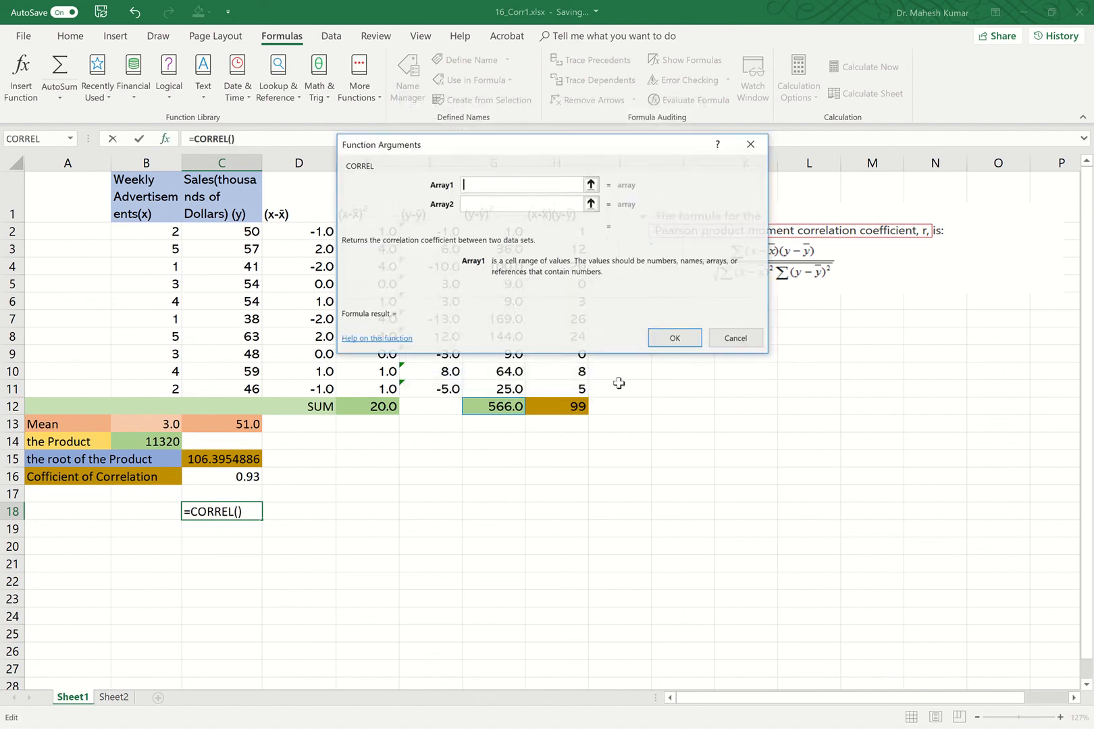
Set CORREL's Array1 to B2:B11 and Array2 to C2:C11 and confirm.
click(591, 185)
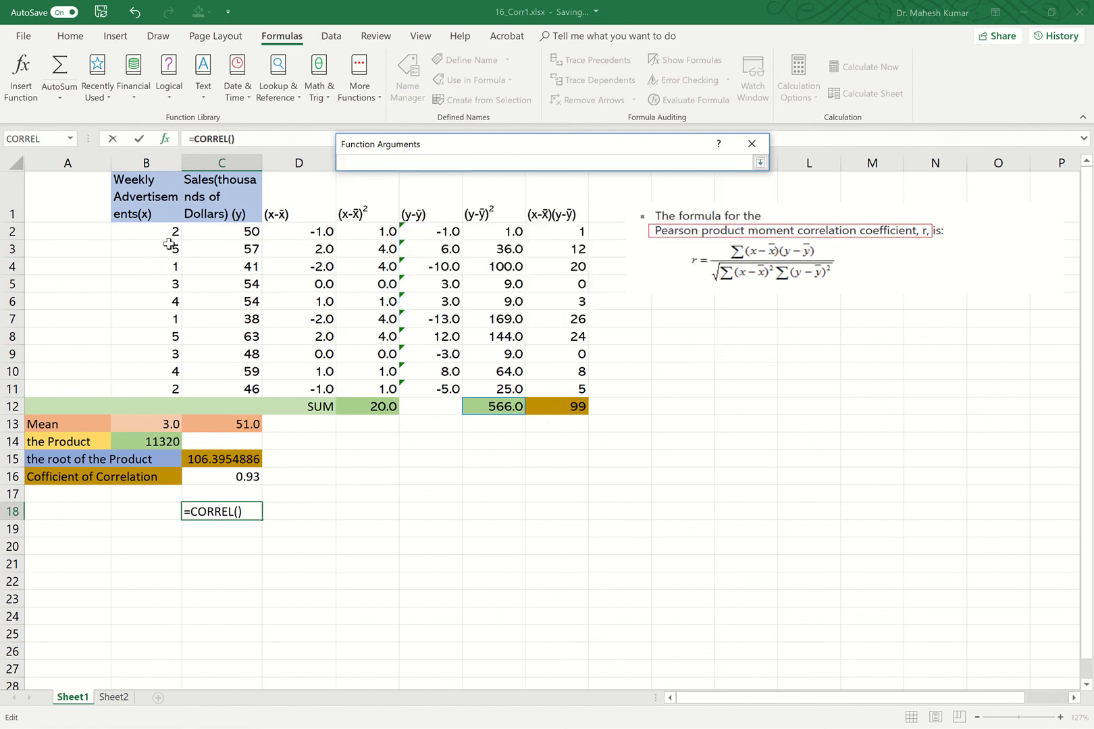
drag(172, 235, 171, 386)
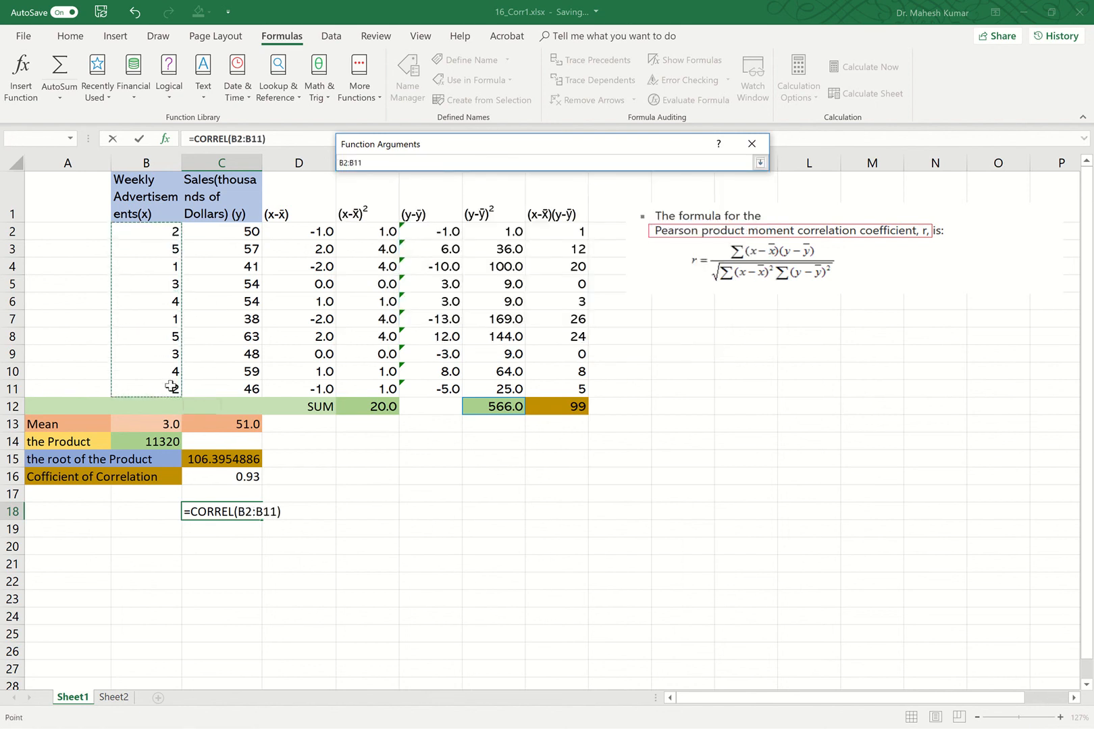
click(760, 162)
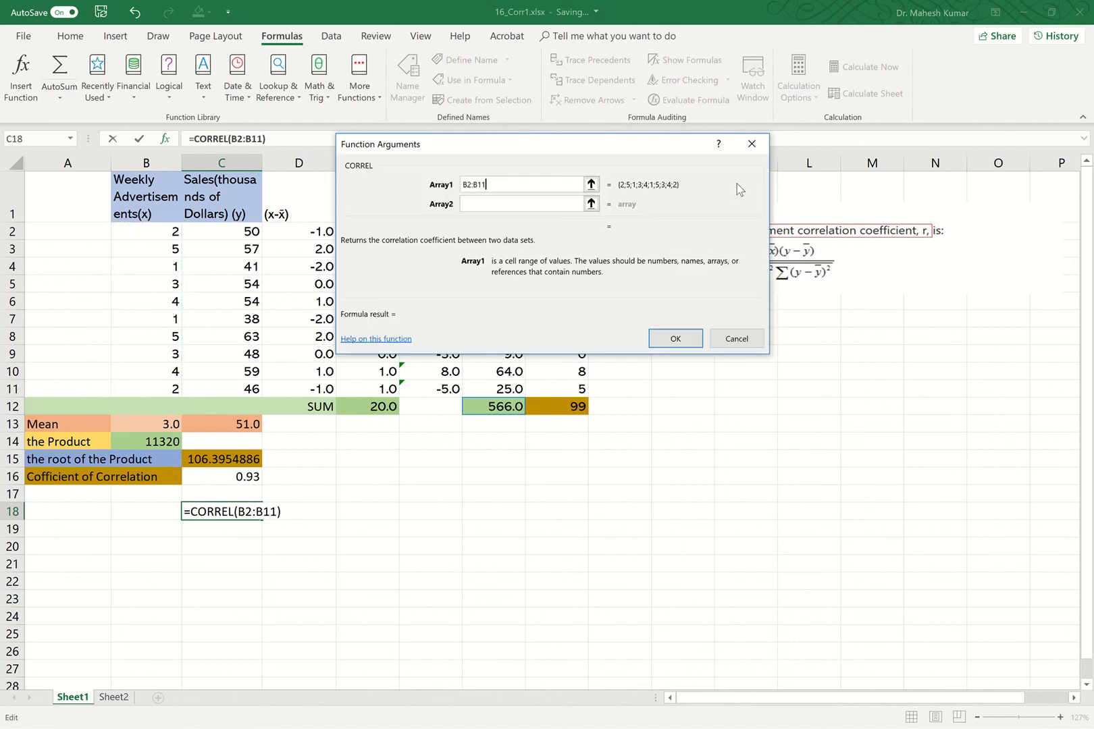
click(592, 204)
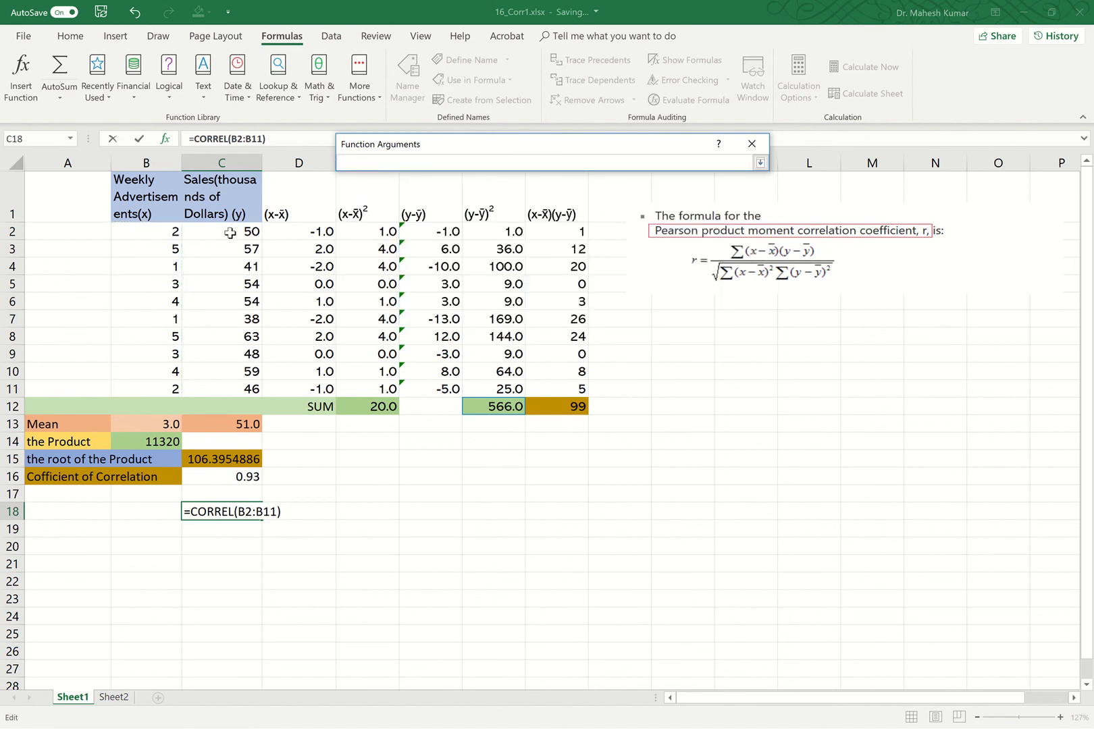
drag(229, 231, 230, 391)
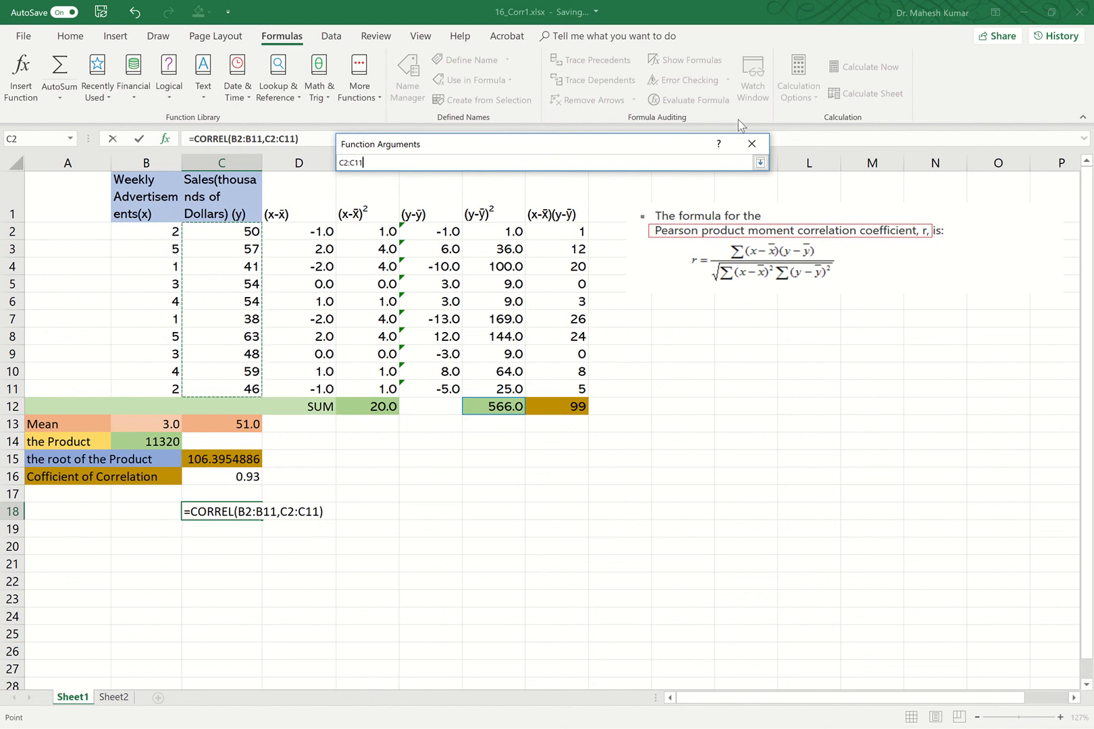
click(761, 162)
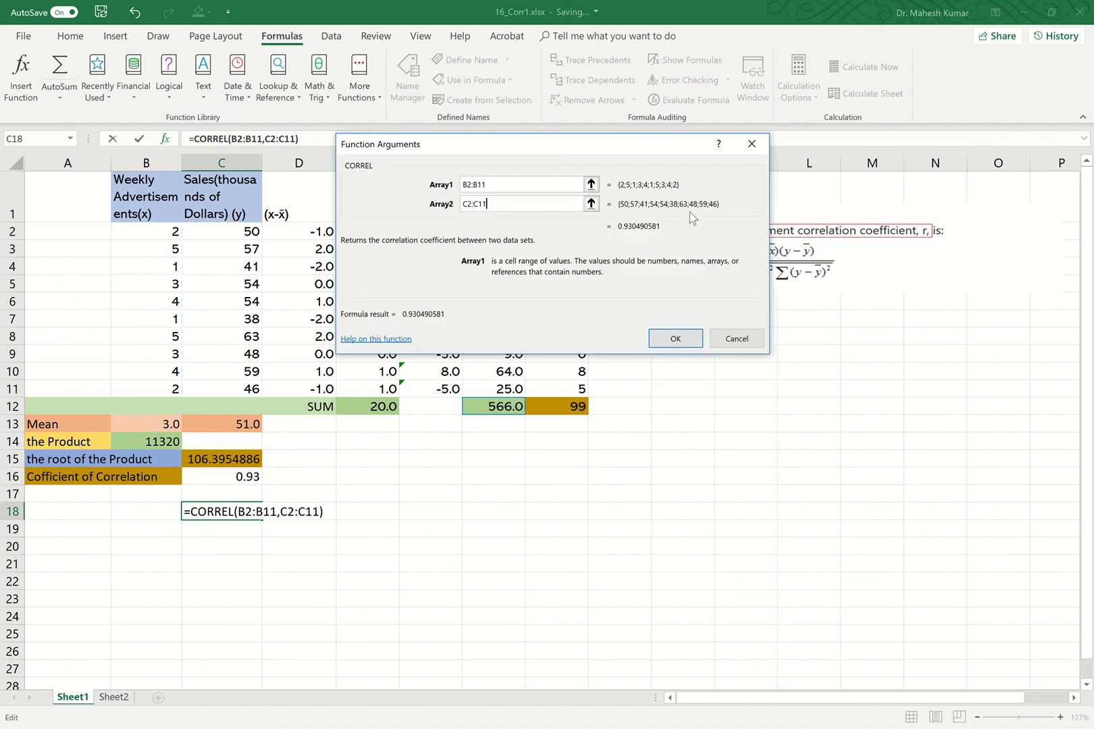
click(675, 340)
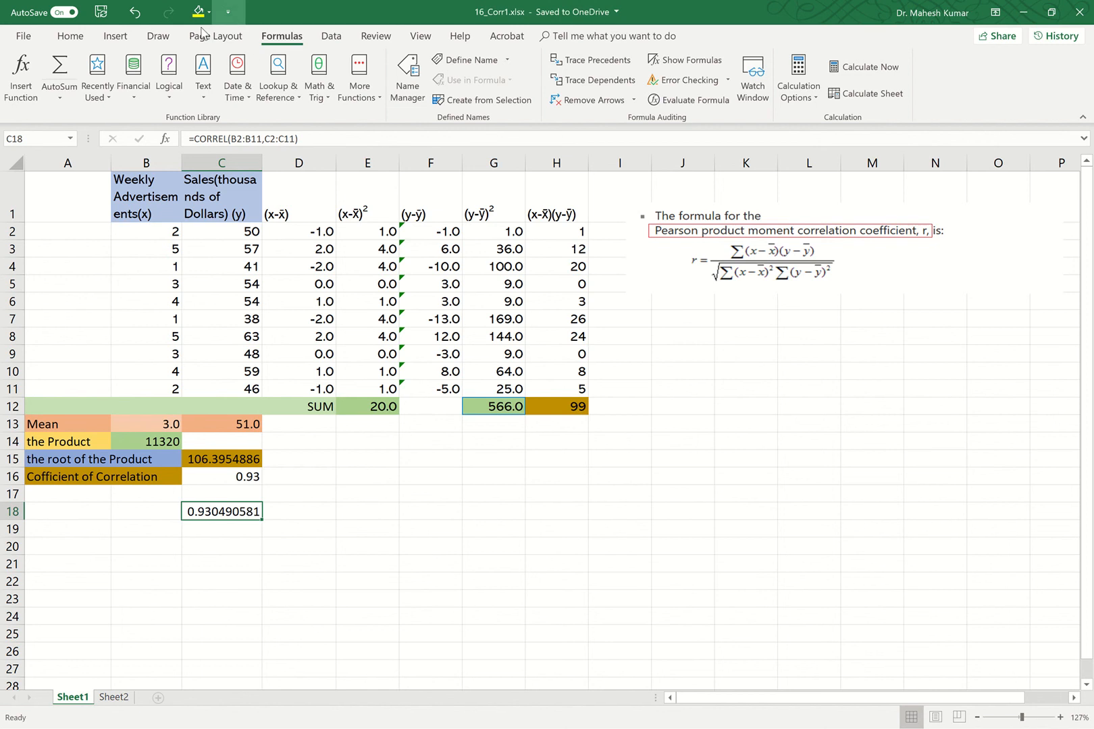
Reduce the decimal places of the CORREL result in C18 to two.
click(70, 36)
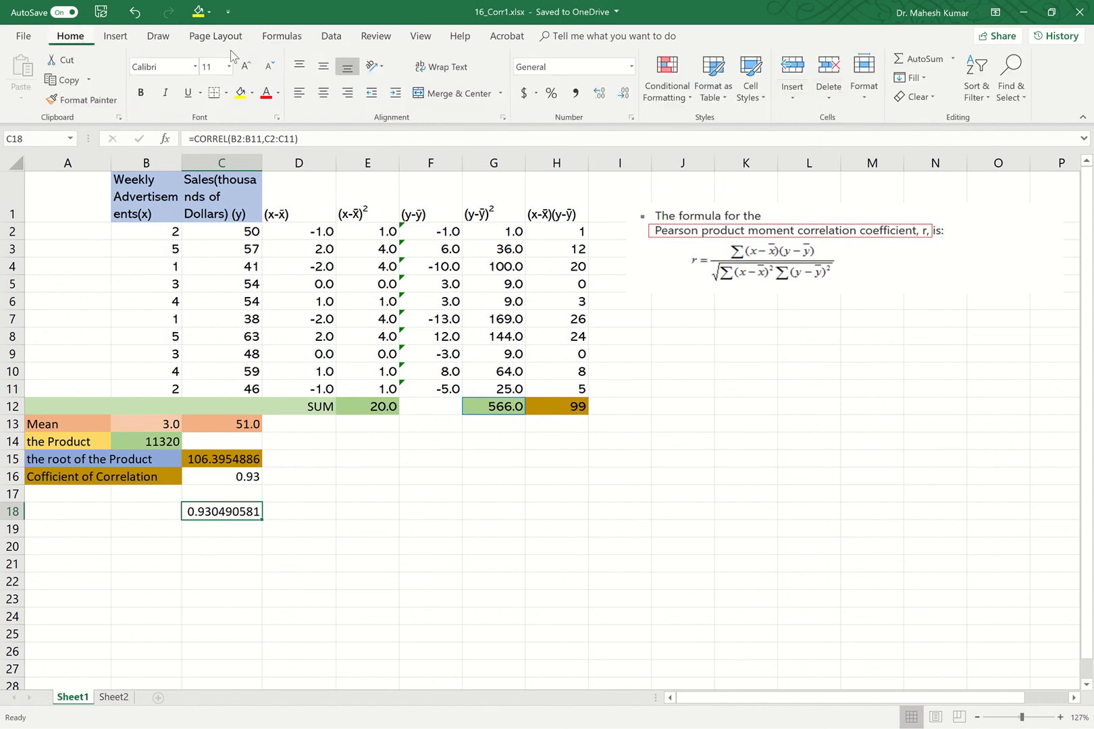
click(624, 94)
click(624, 95)
click(624, 94)
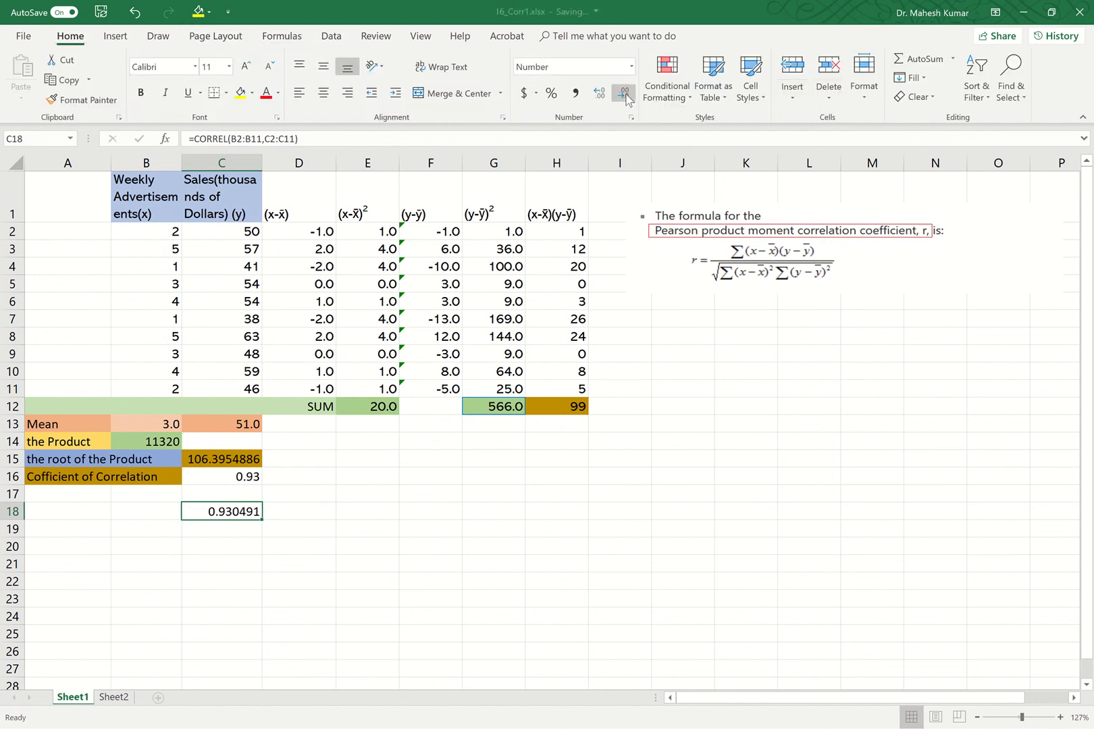
click(624, 95)
click(625, 95)
click(625, 95)
click(625, 94)
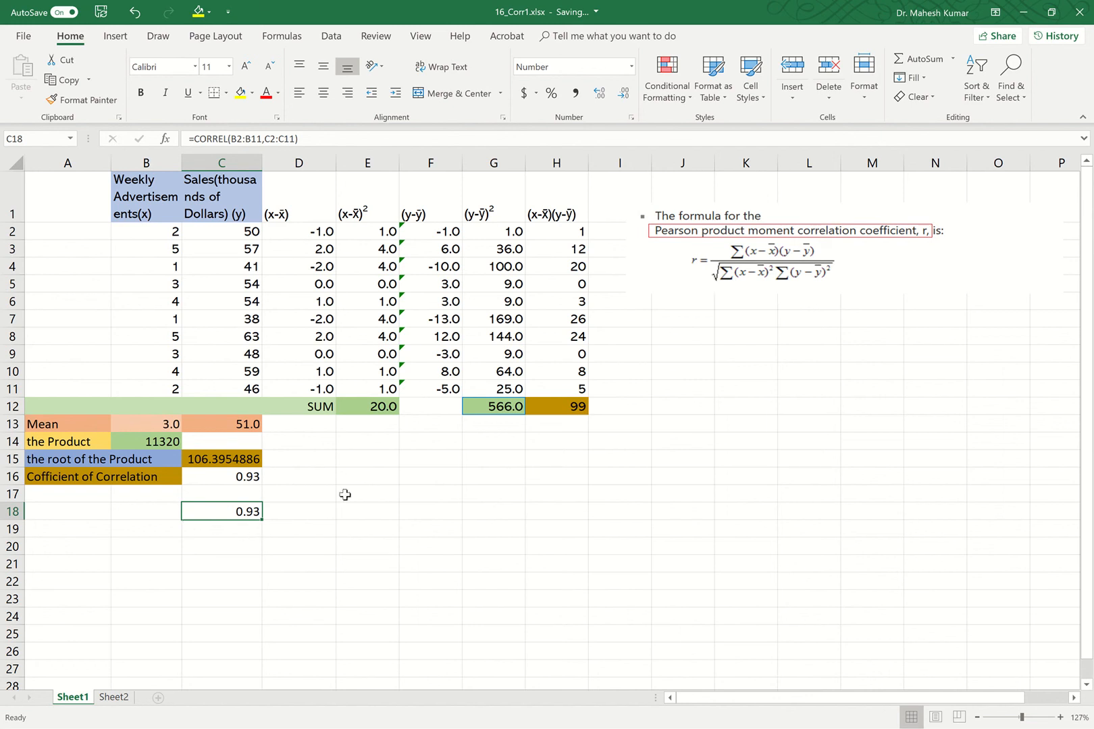
Label cell B18 as Excel.
click(137, 512)
double_click(138, 513)
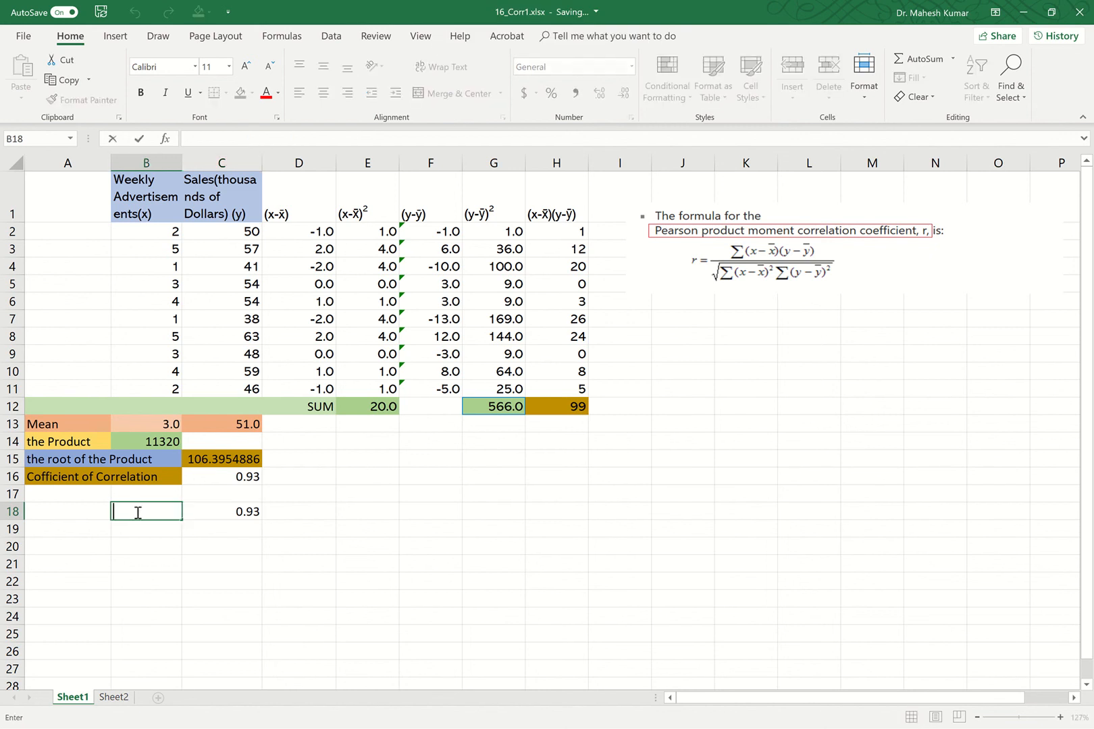
text(Excel)
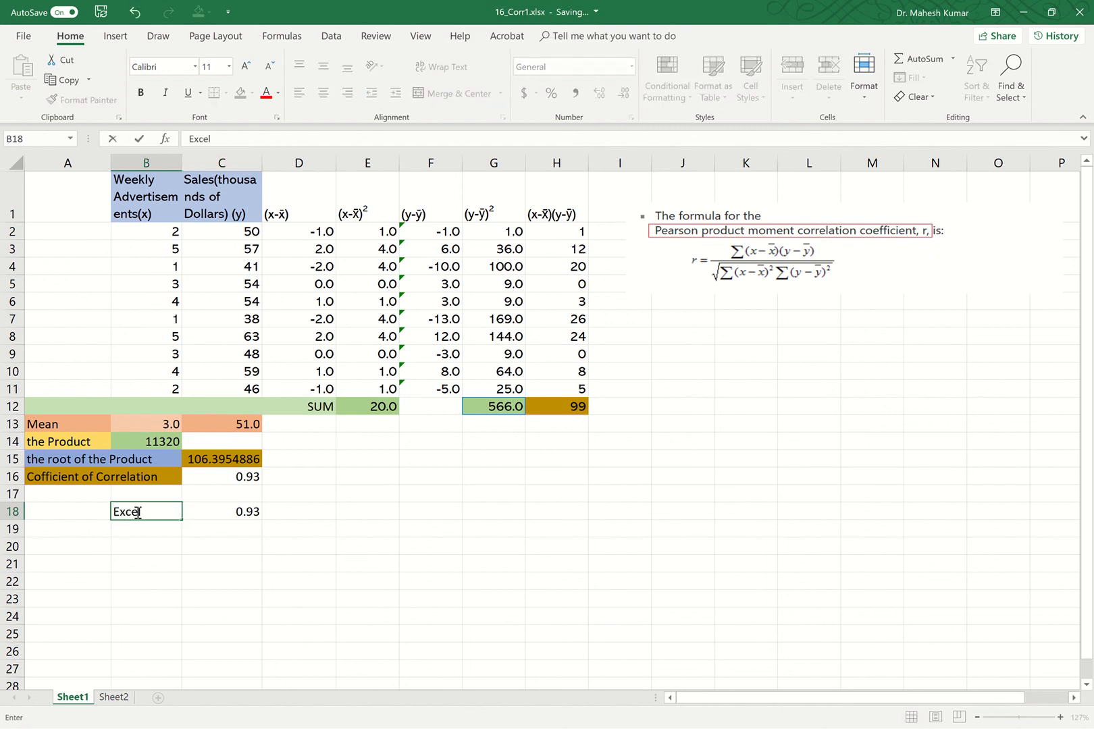